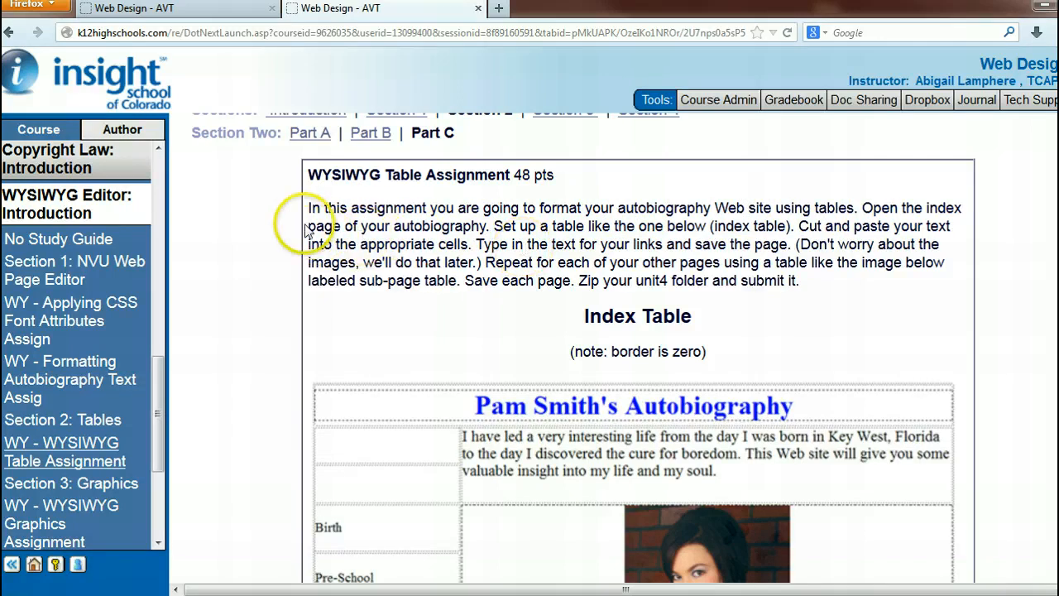
Review the assignment's instructions and sample index table, then switch to the index.html page in Nvu.
drag(308, 230, 427, 227)
scroll(562, 276, down, 4)
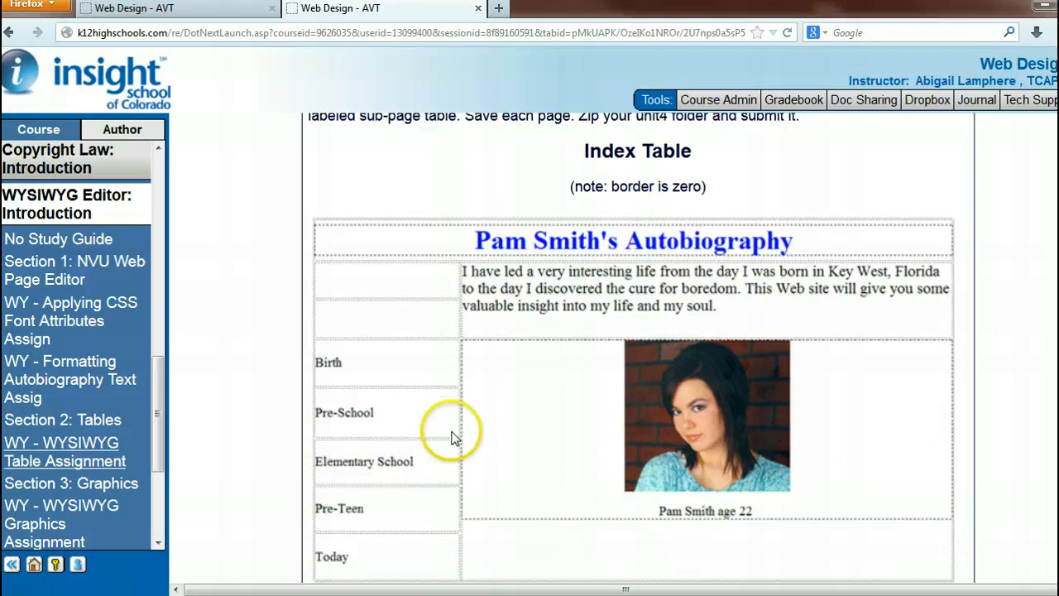
scroll(413, 339, down, 1)
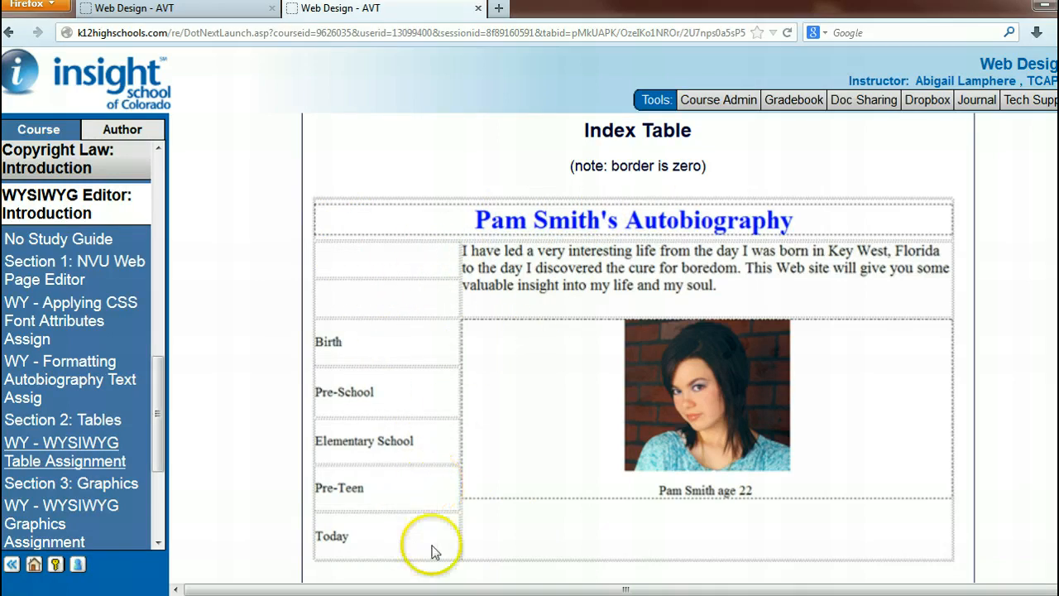
drag(608, 14, 1057, 37)
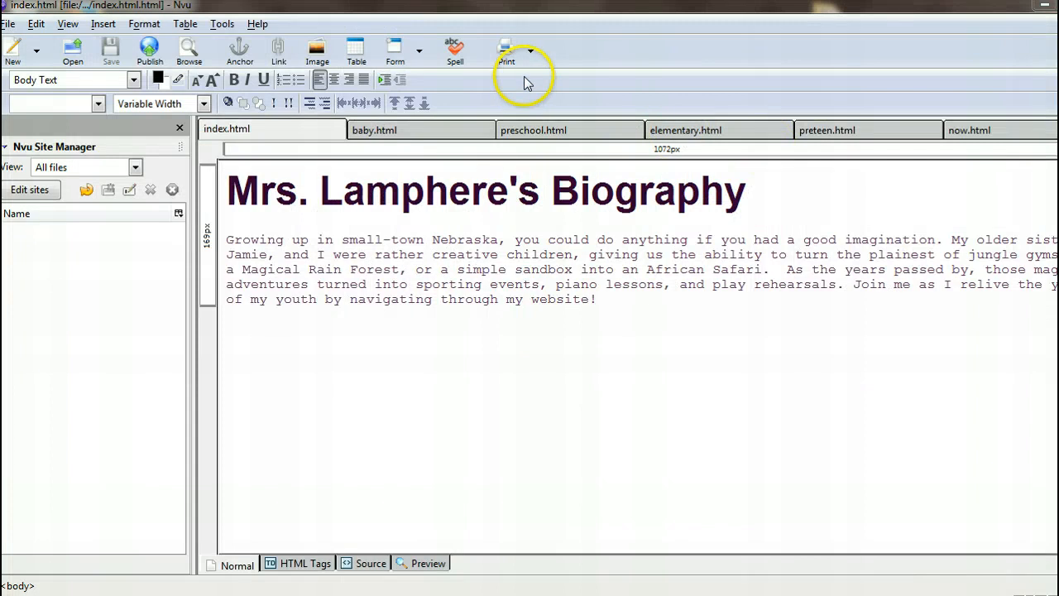
double_click(941, 12)
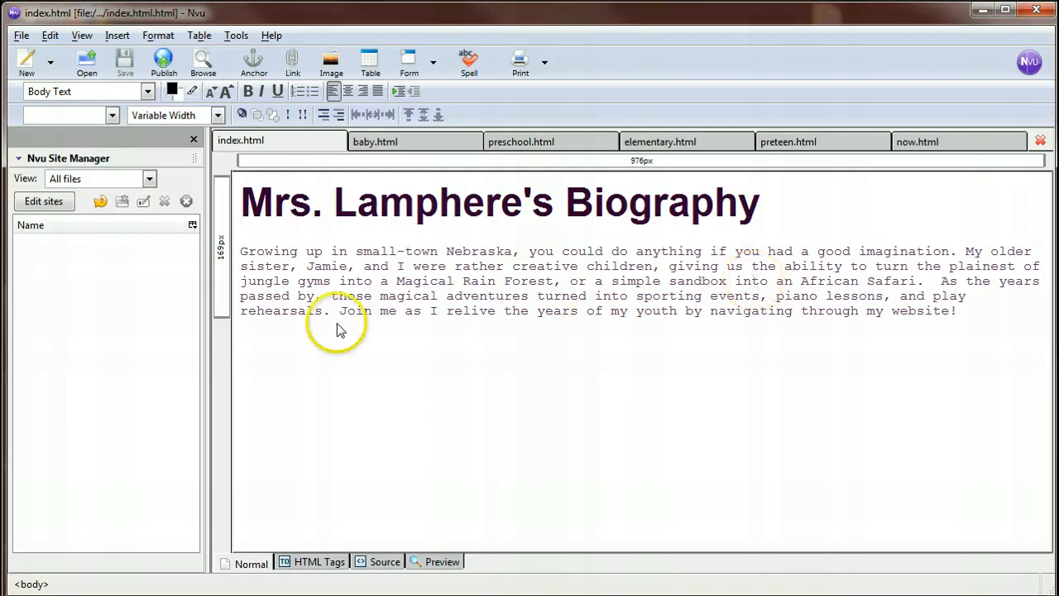
Add a blank line above the biography heading and insert a table of 6 rows by 2 columns there.
key(Return)
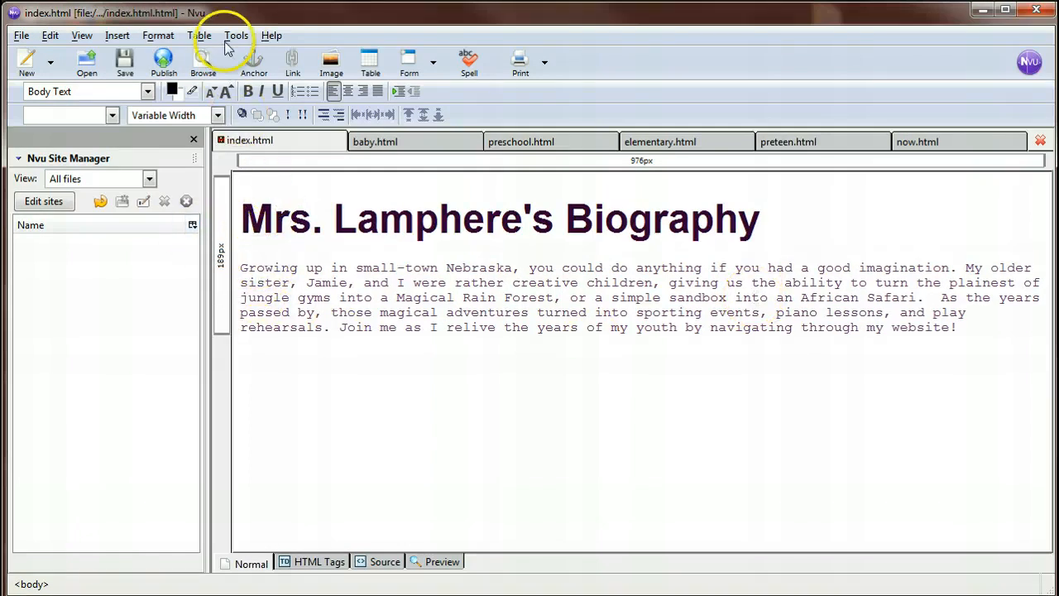
click(200, 35)
mouse_move(222, 56)
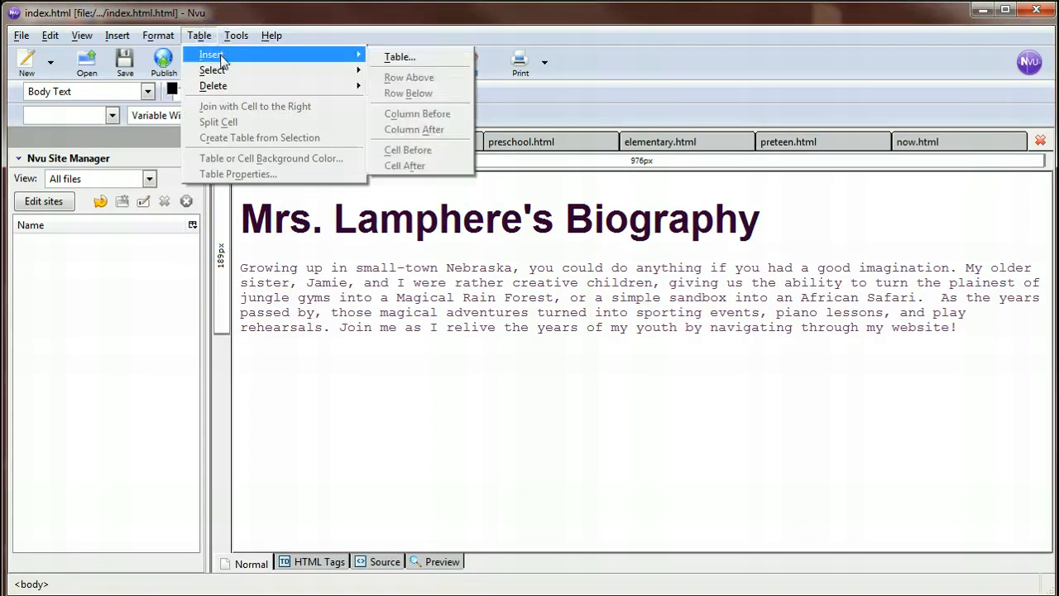
click(436, 61)
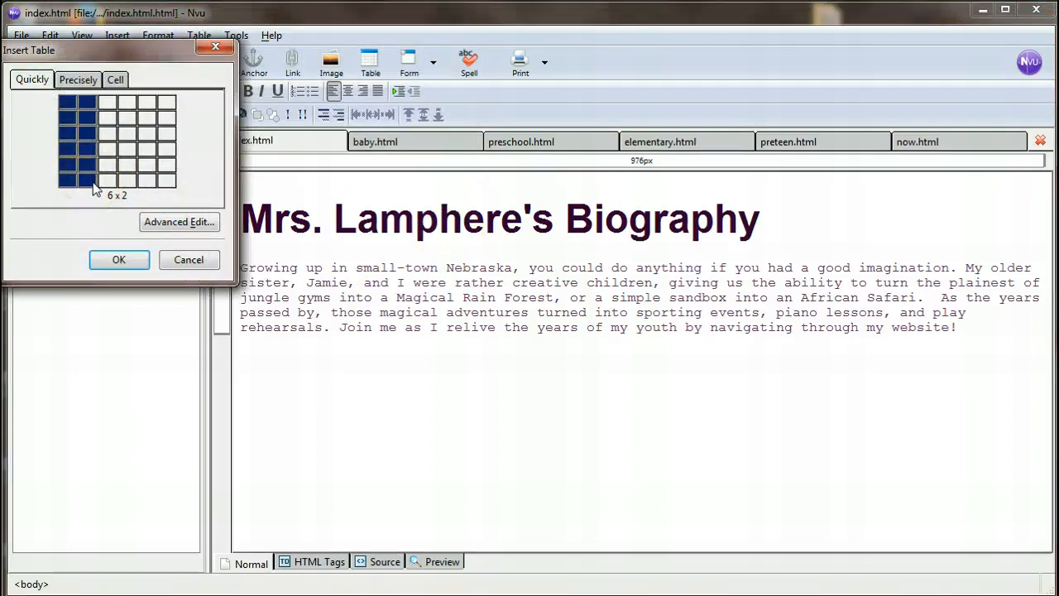
click(93, 185)
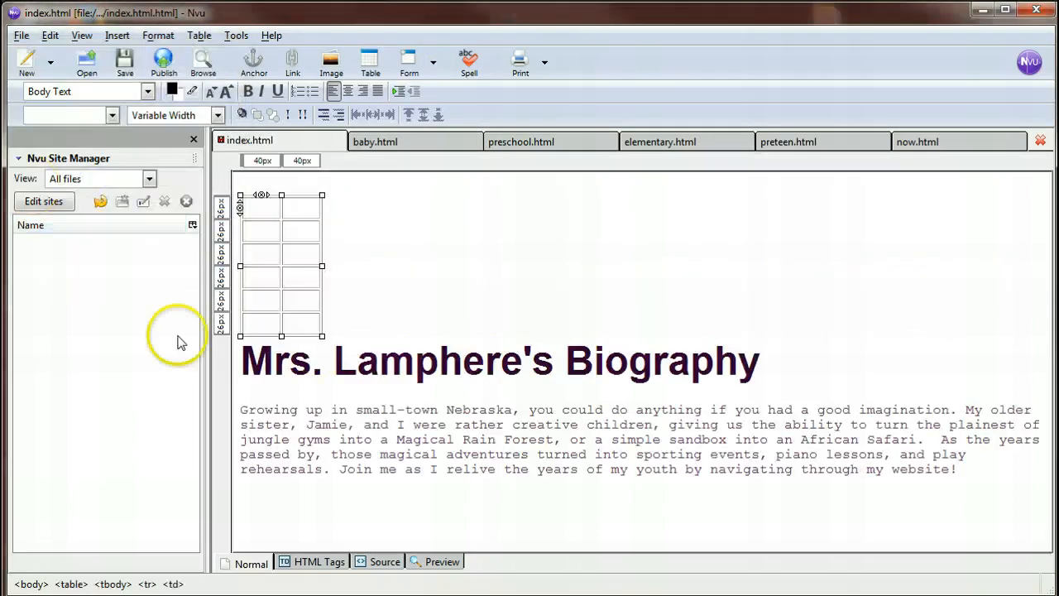
Set the table's number of rows to 8 in its properties.
double_click(298, 217)
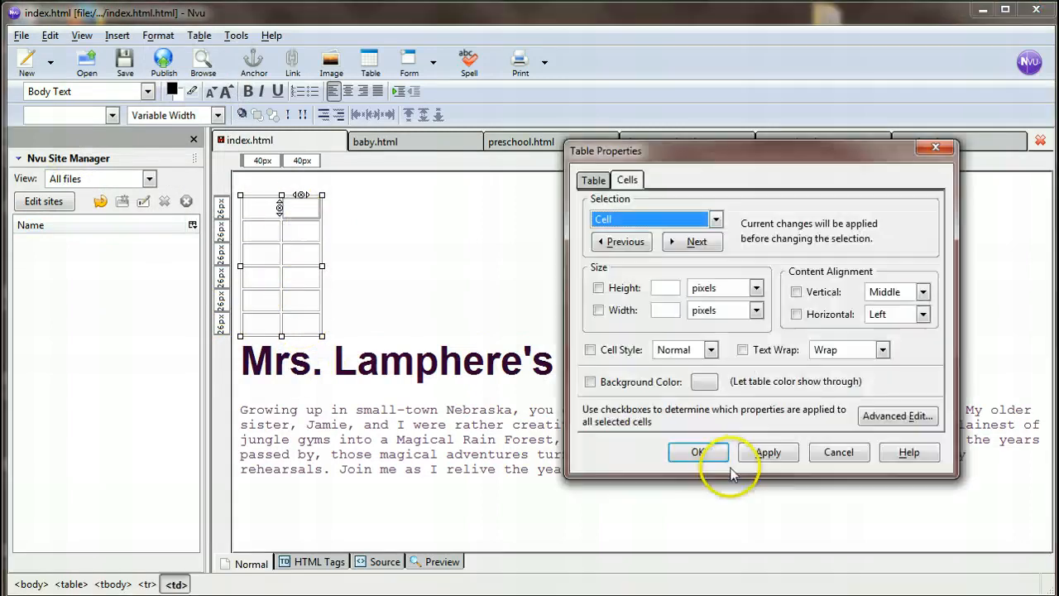
click(594, 181)
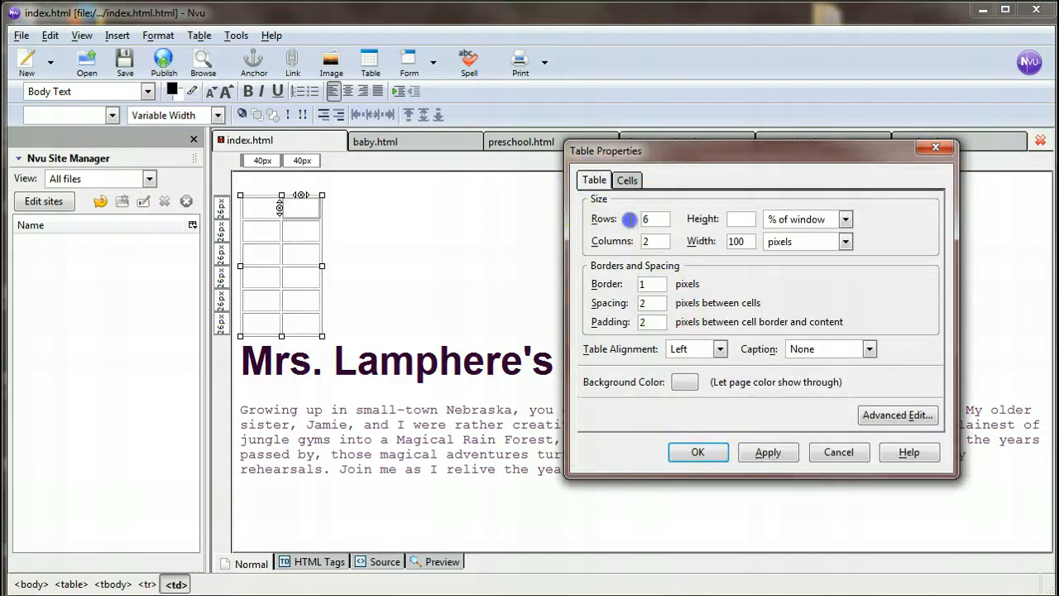
double_click(656, 220)
text(5)
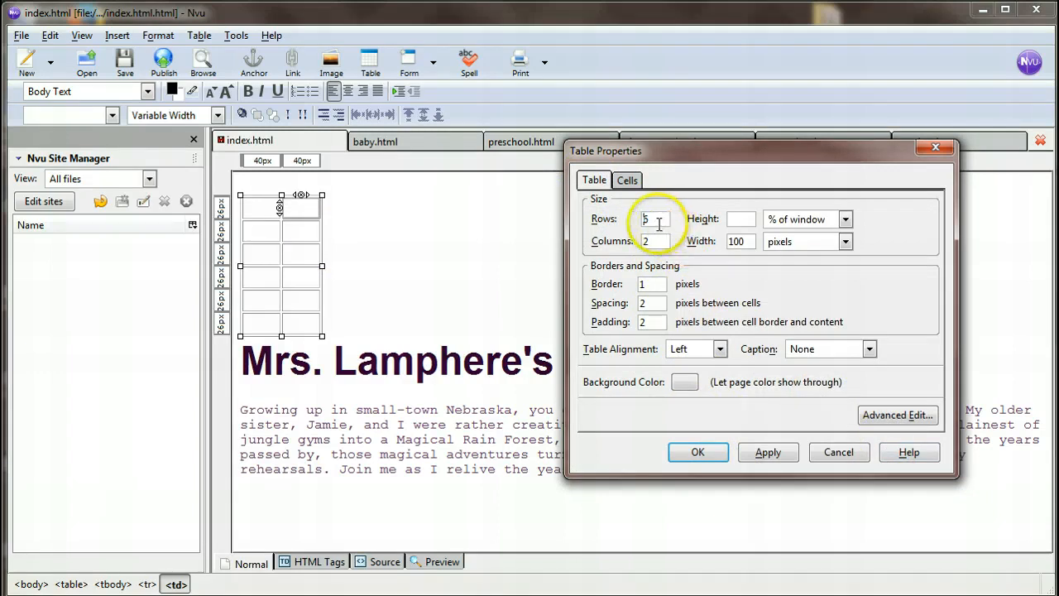
text(8)
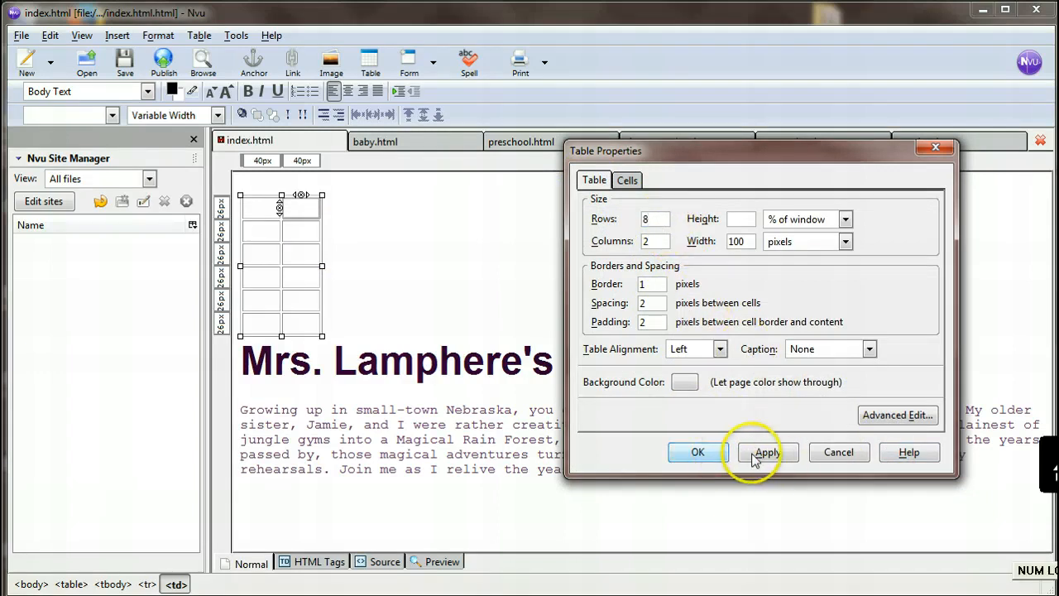
click(754, 457)
click(697, 452)
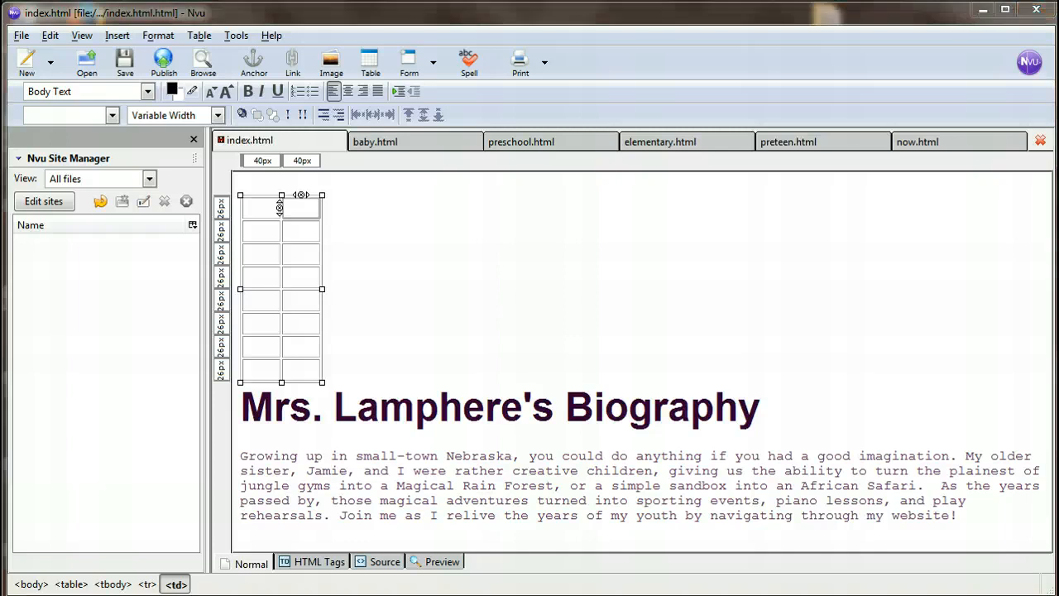
Join the two cells of the table's first row into one cell.
mouse_move(1058, 37)
mouse_down()
mouse_move(709, 35)
mouse_move(649, 25)
mouse_move(1058, 29)
mouse_up()
click(265, 215)
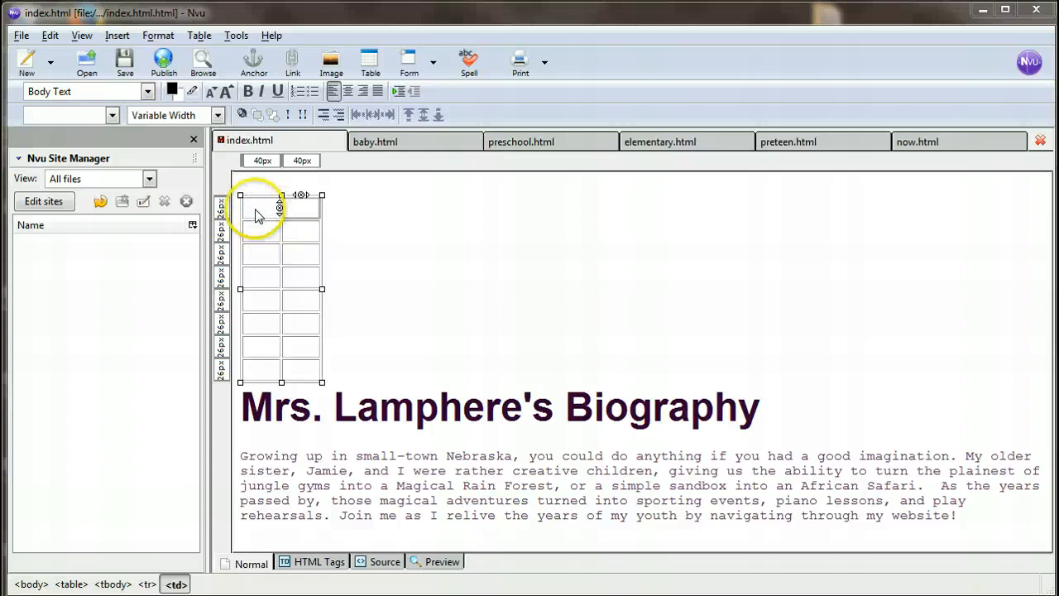
click(280, 213)
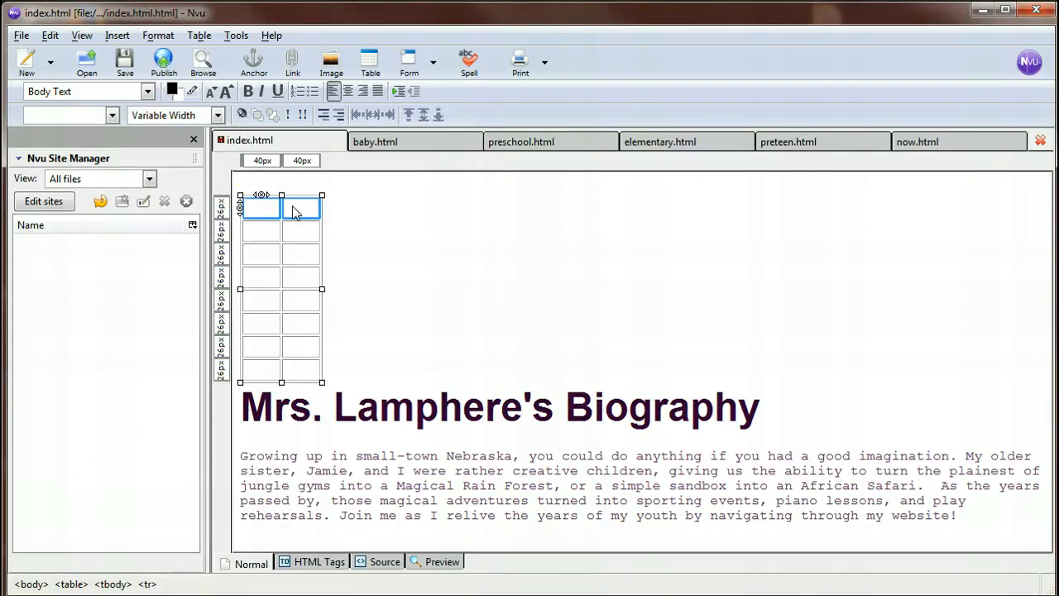
right_click(297, 209)
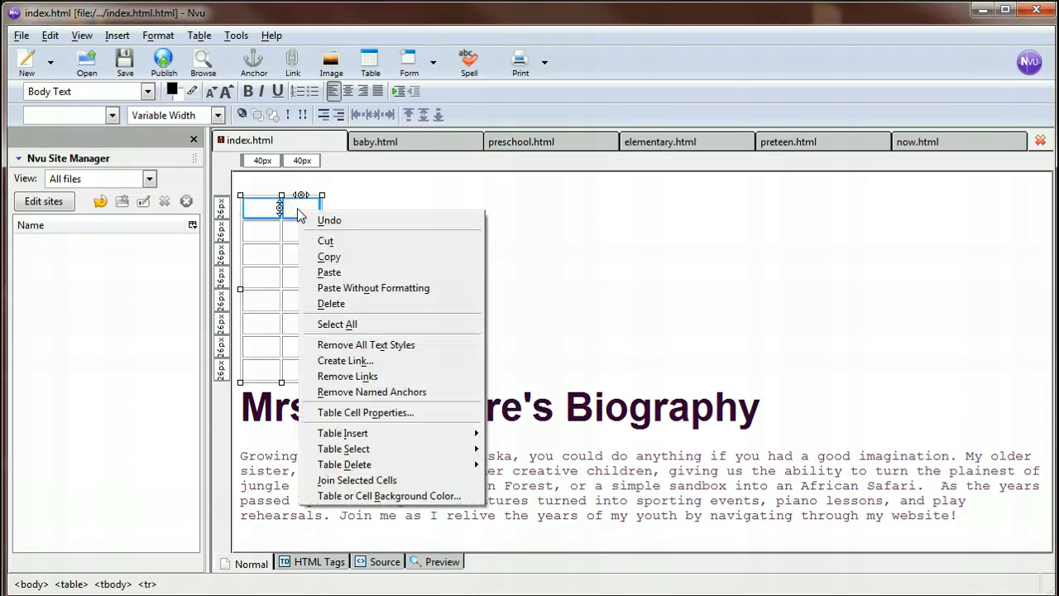
click(394, 481)
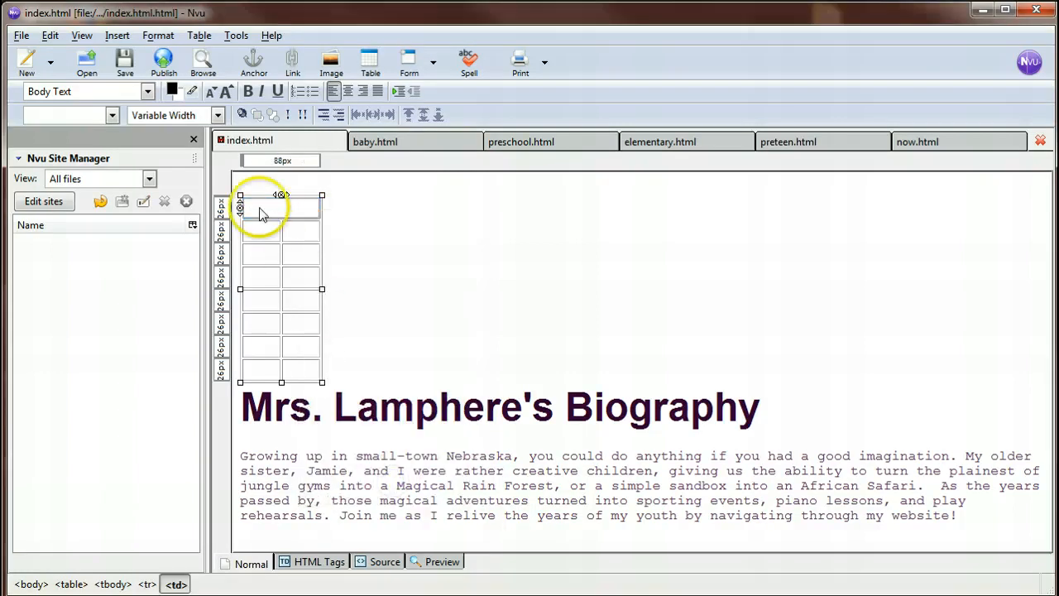
Join the two cells of the table's second row into one cell.
drag(274, 232, 291, 238)
right_click(292, 237)
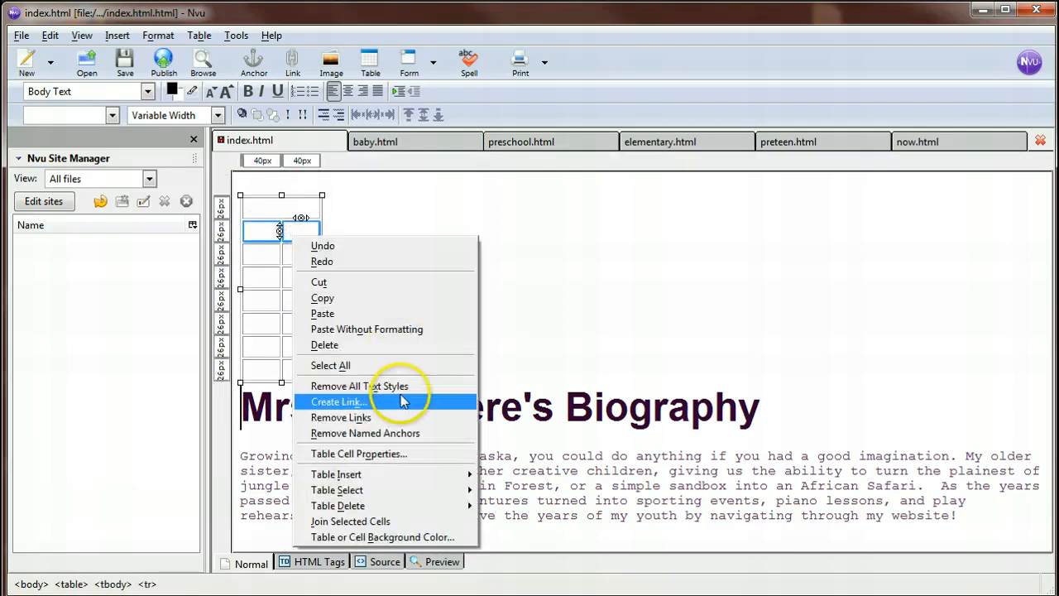
click(357, 521)
Join the six right-column cells in rows three to eight into one tall cell.
drag(301, 255, 304, 345)
right_click(300, 282)
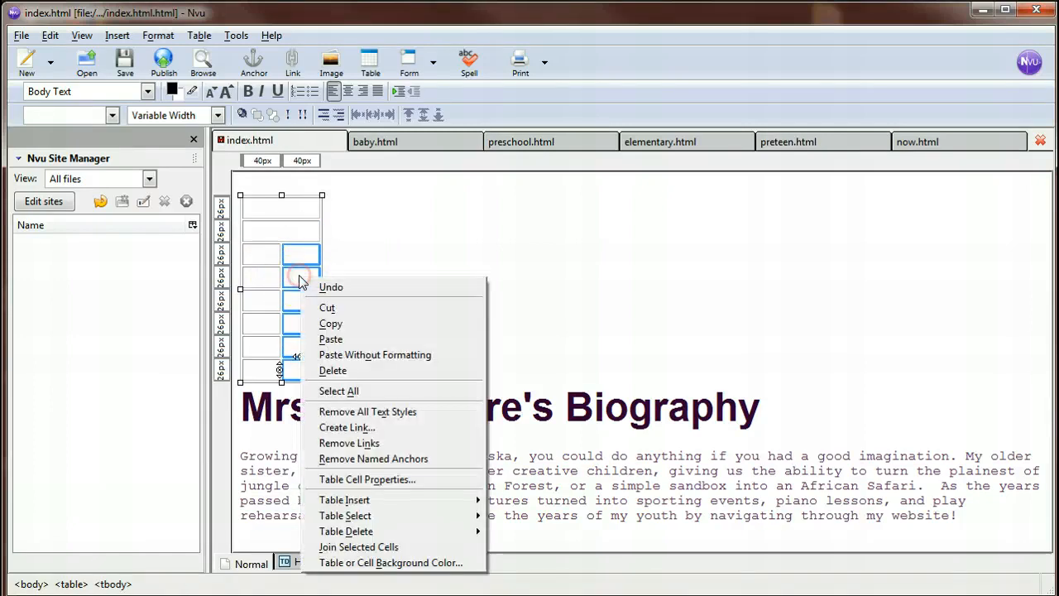
click(394, 550)
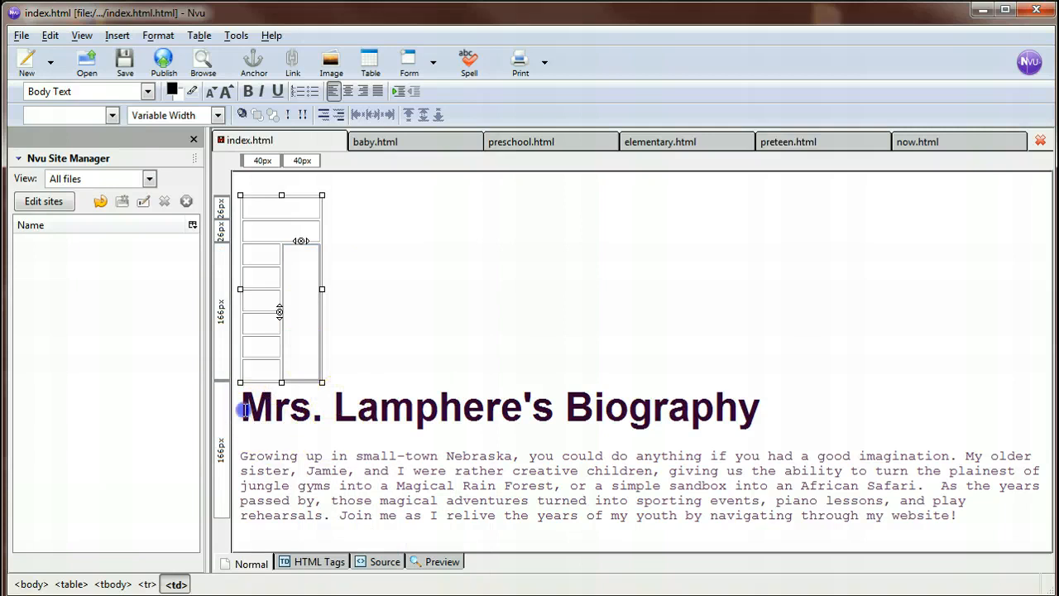
Copy the biography heading into the table's first row and stretch the table to about 841 px wide.
drag(239, 406, 754, 429)
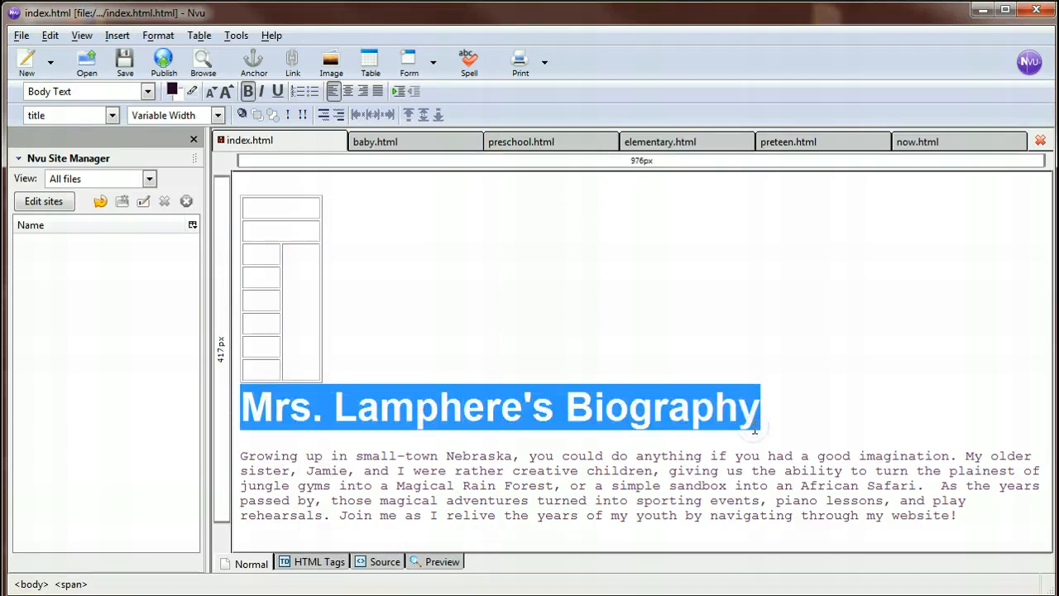
drag(682, 423, 277, 212)
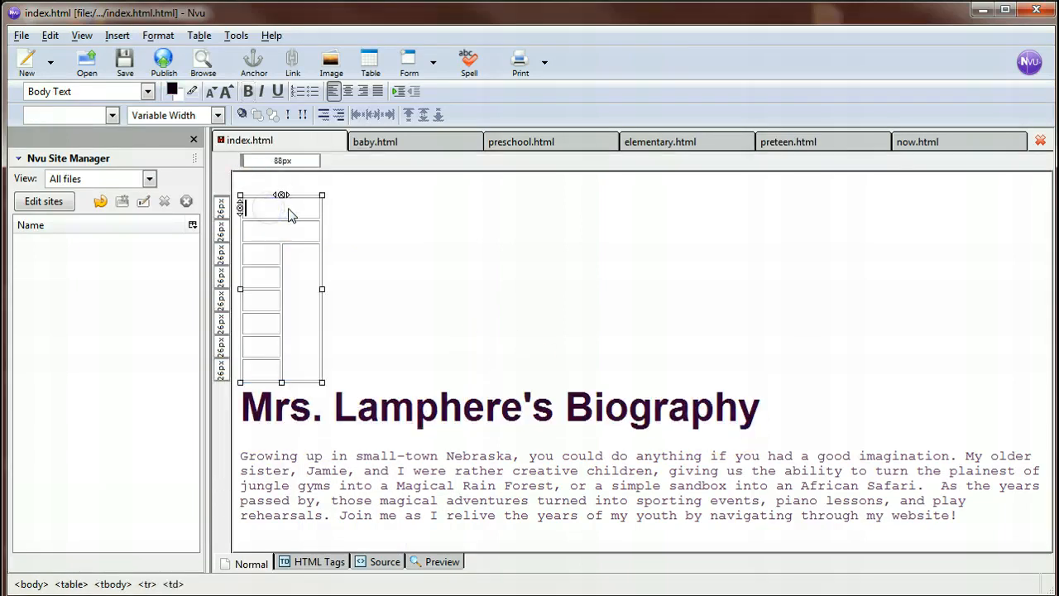
drag(470, 353, 944, 334)
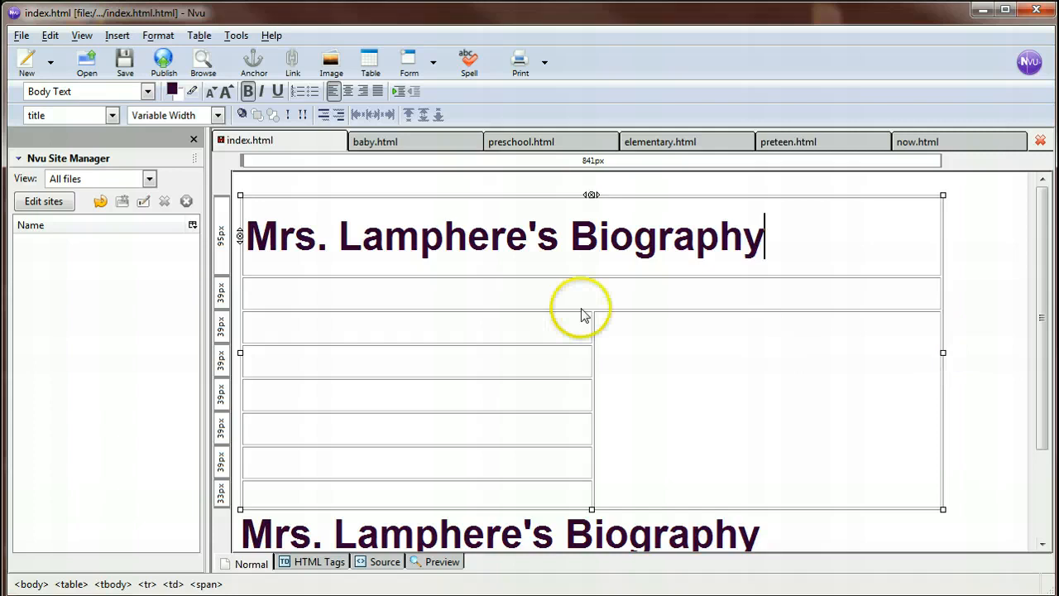
Delete the original biography heading below the table.
scroll(517, 389, down, 2)
drag(823, 467, 236, 466)
key(Delete)
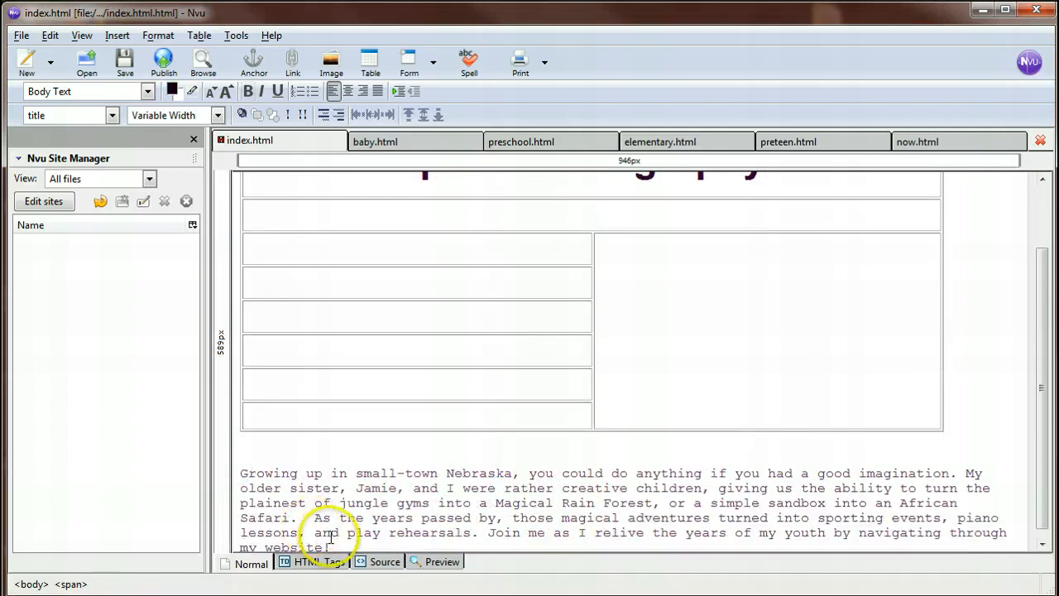
Copy the introductory paragraph from below the table into the table's merged second row.
click(391, 440)
drag(328, 537, 245, 465)
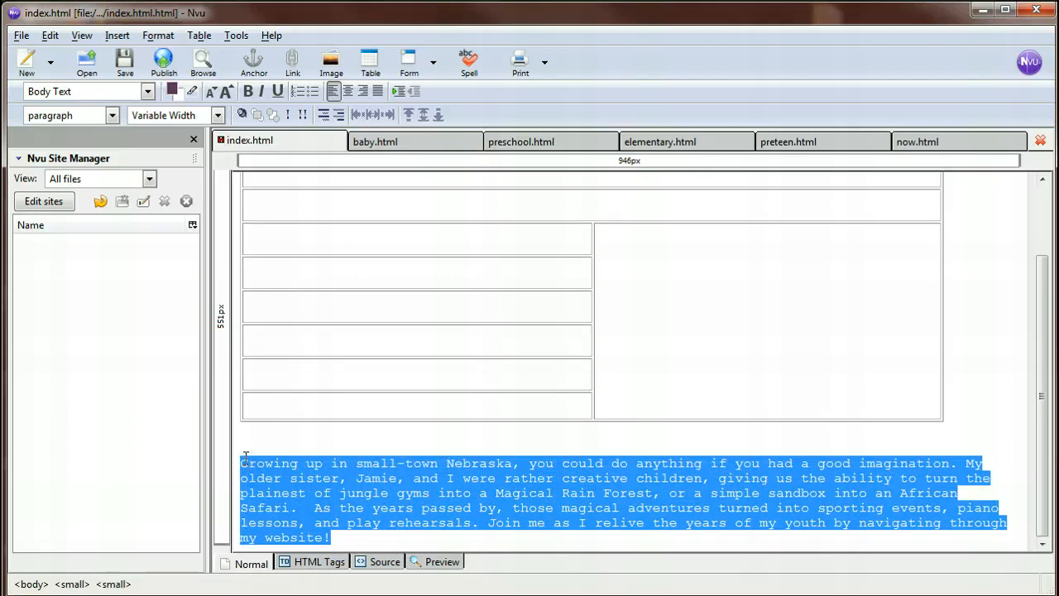
scroll(406, 427, up, 1)
click(510, 274)
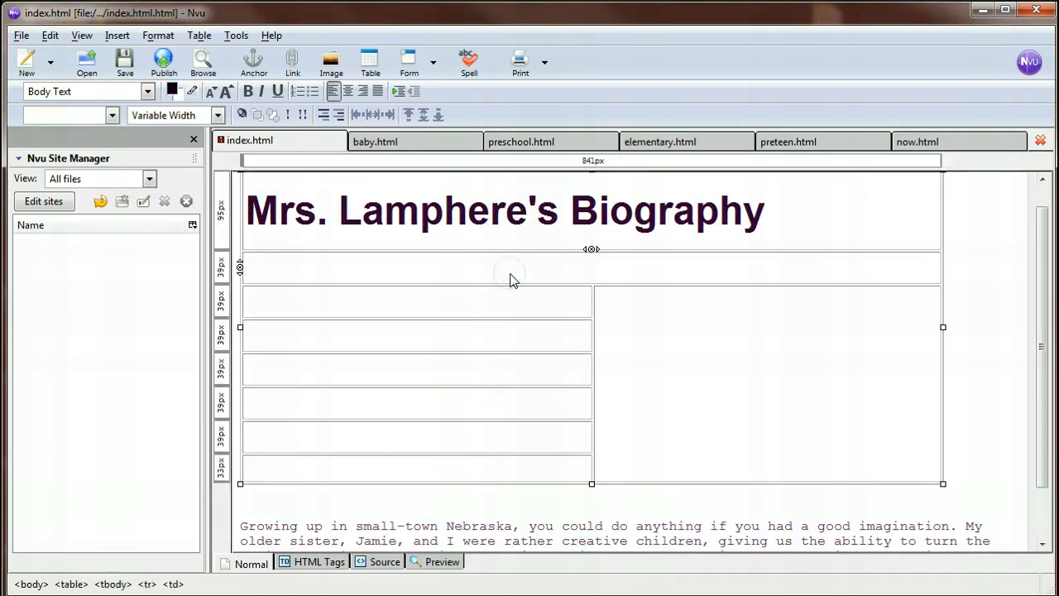
key(ctrl+v)
Delete the original introductory paragraph below the table.
scroll(539, 371, down, 1)
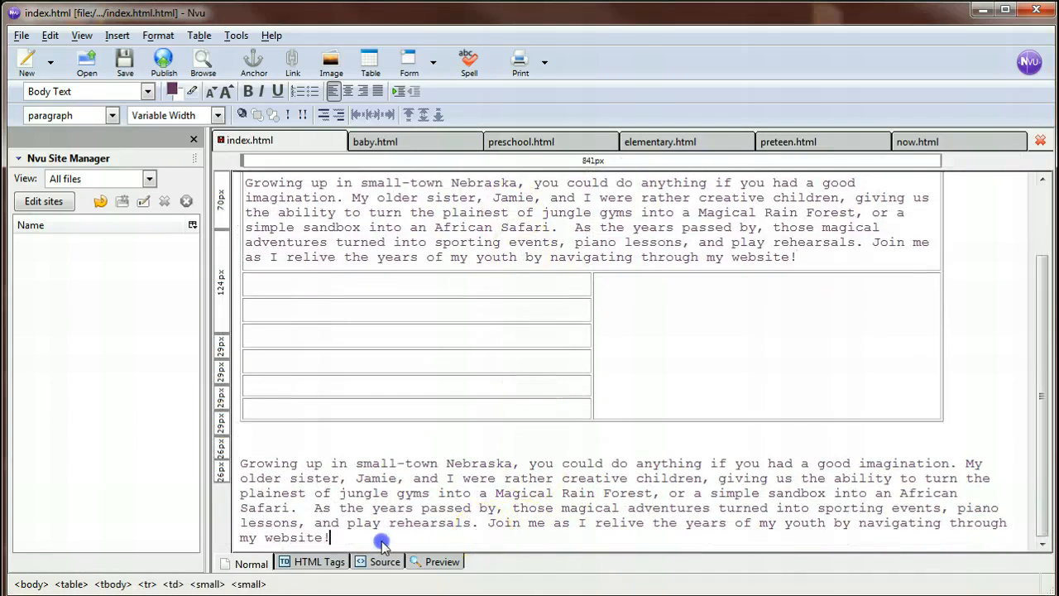
drag(382, 542, 269, 460)
key(Delete)
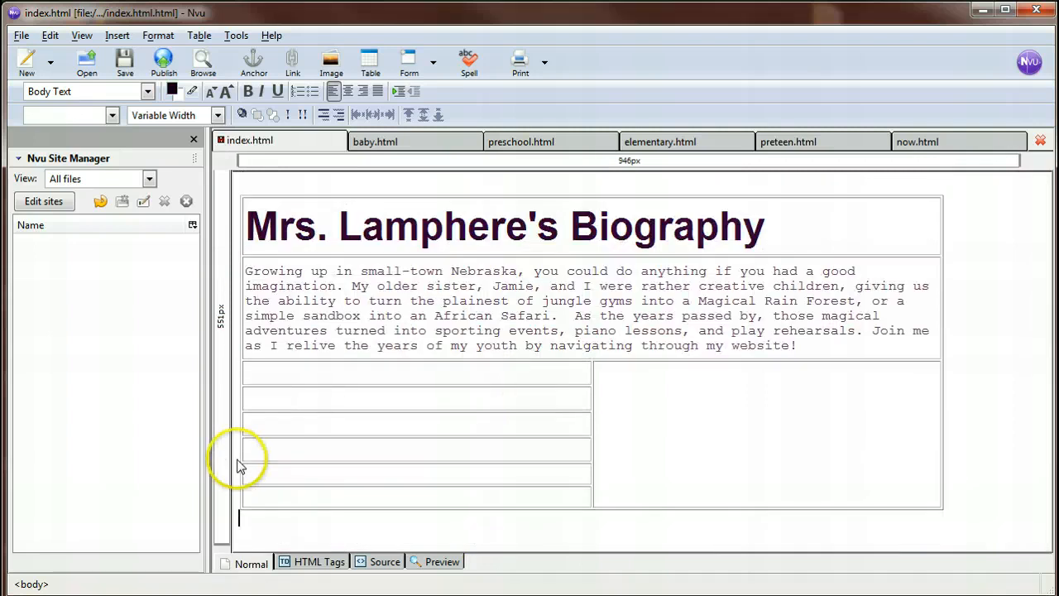
Following the sample index table, fill the left-column cells below the introduction with Birth, Preschool, Elementary School, Pre-Teen and Today.
click(762, 401)
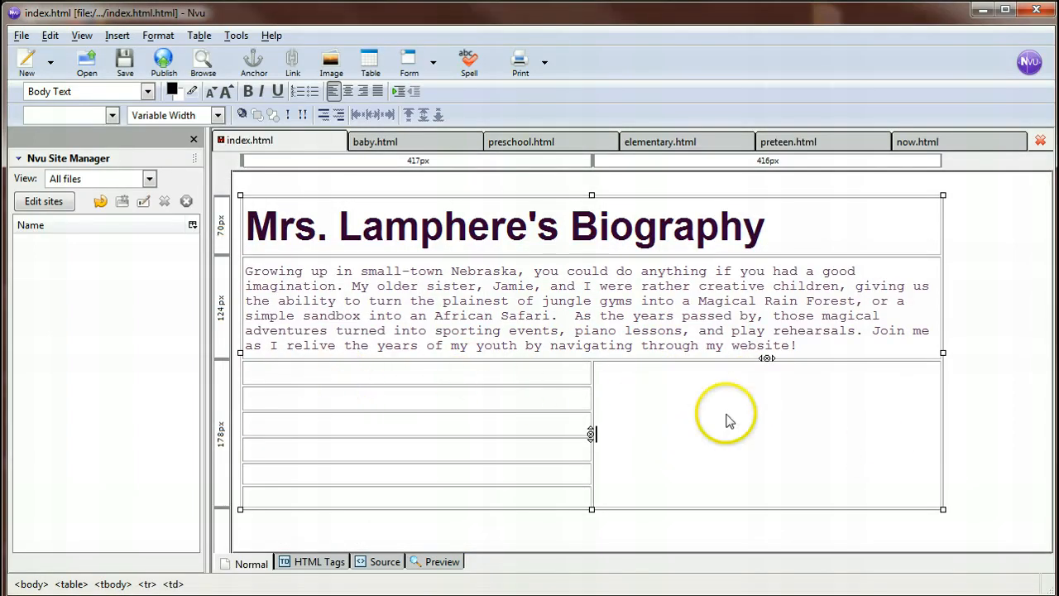
drag(1057, 49, 693, 6)
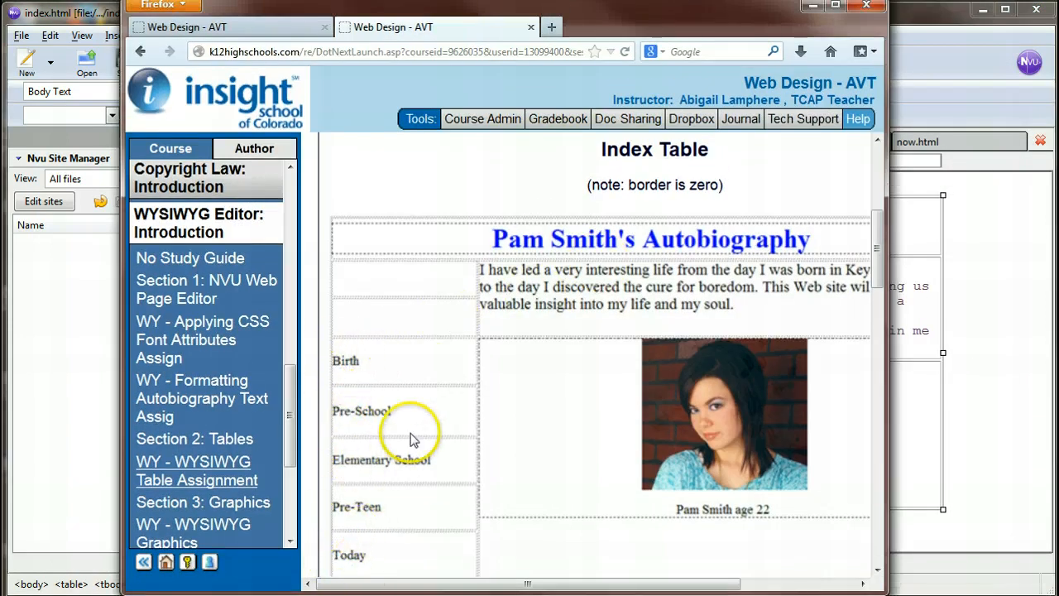
click(812, 5)
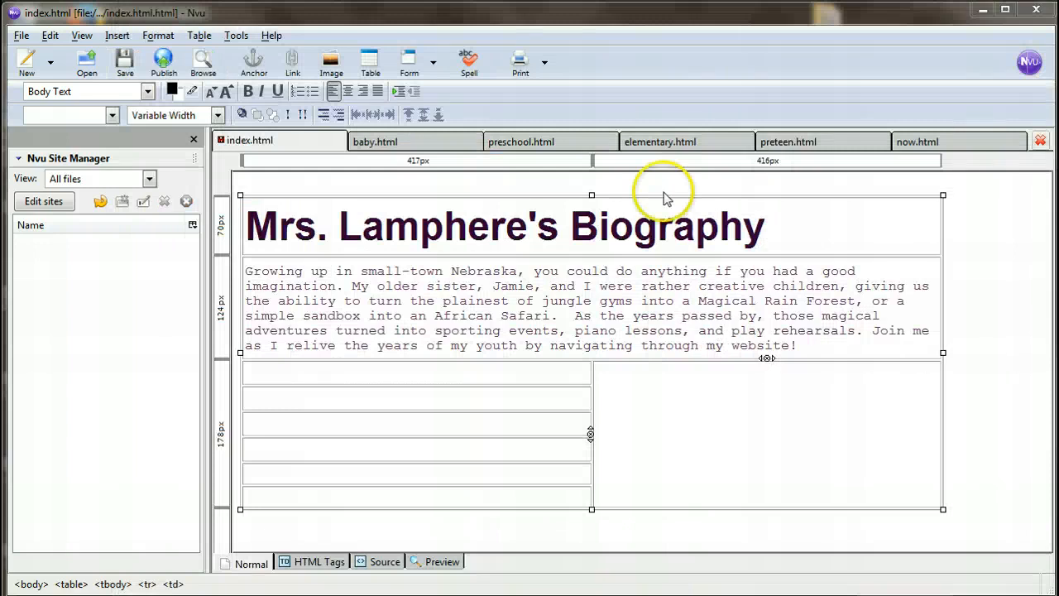
click(444, 374)
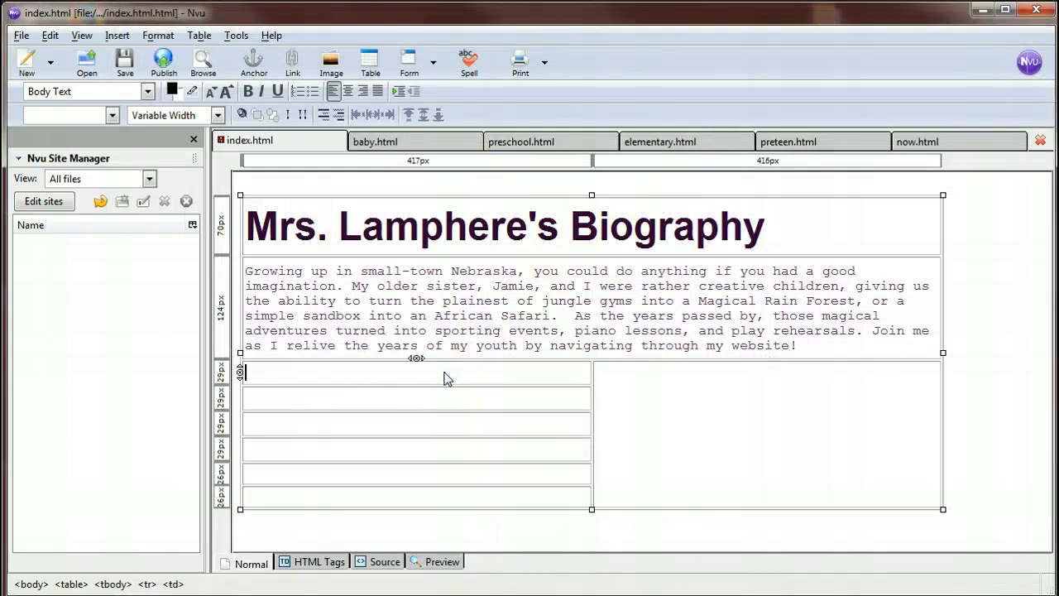
text(Birth)
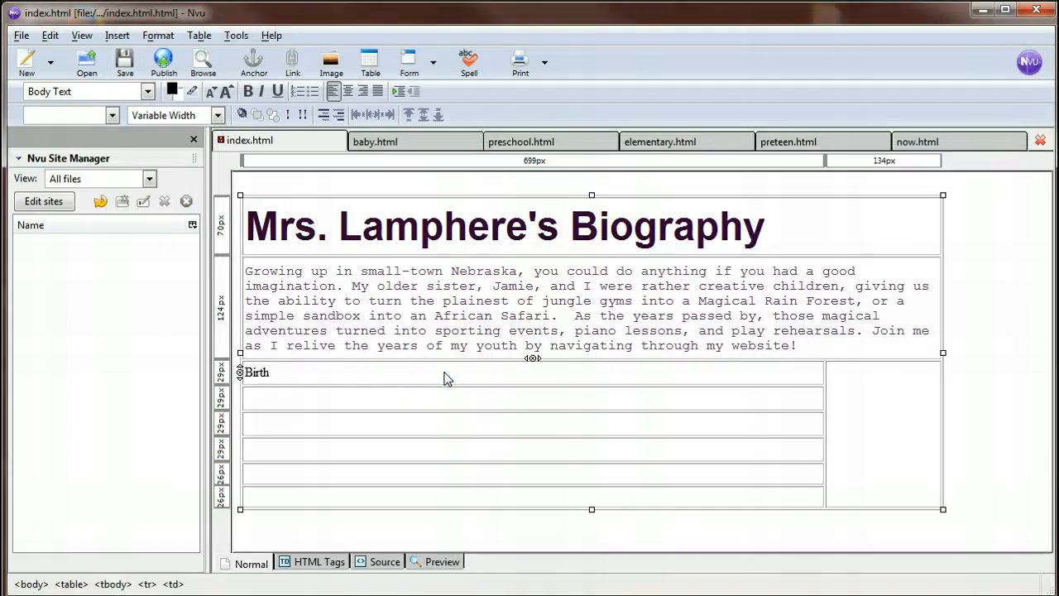
click(421, 402)
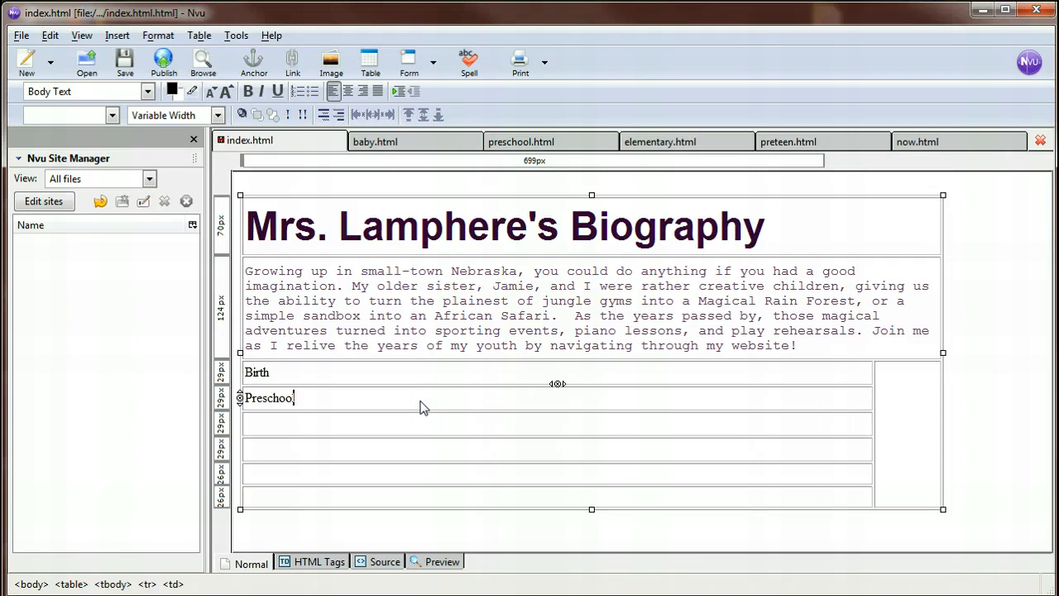
click(400, 424)
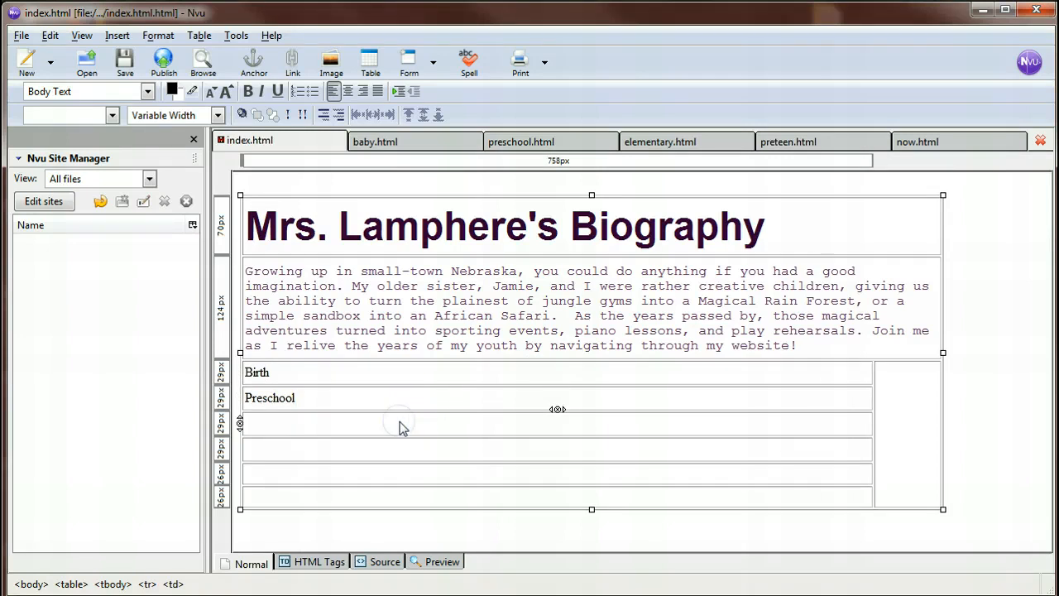
text(Elementary School)
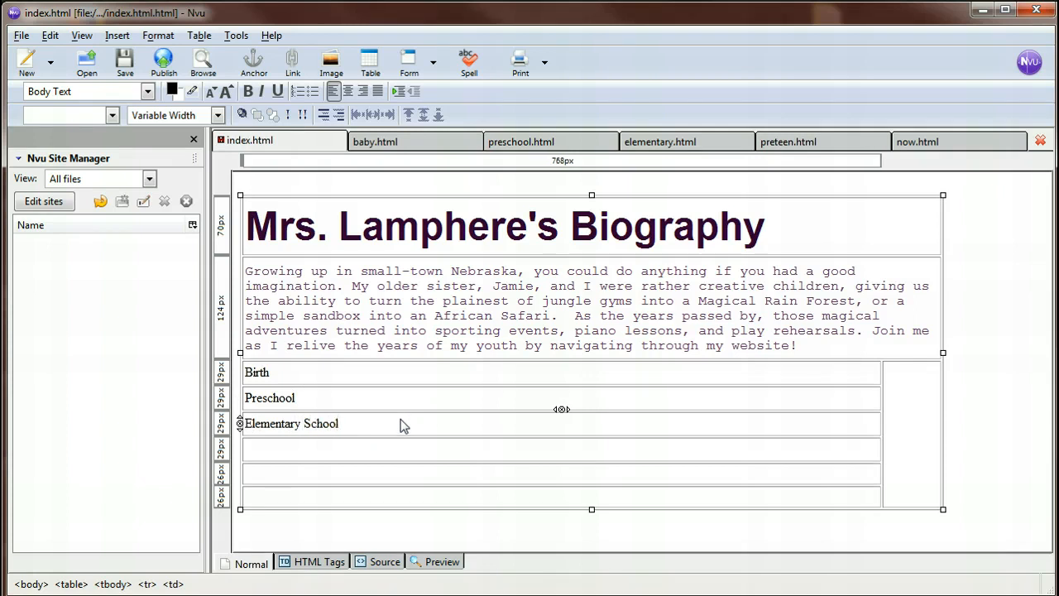
click(378, 454)
text(Pre-Teen)
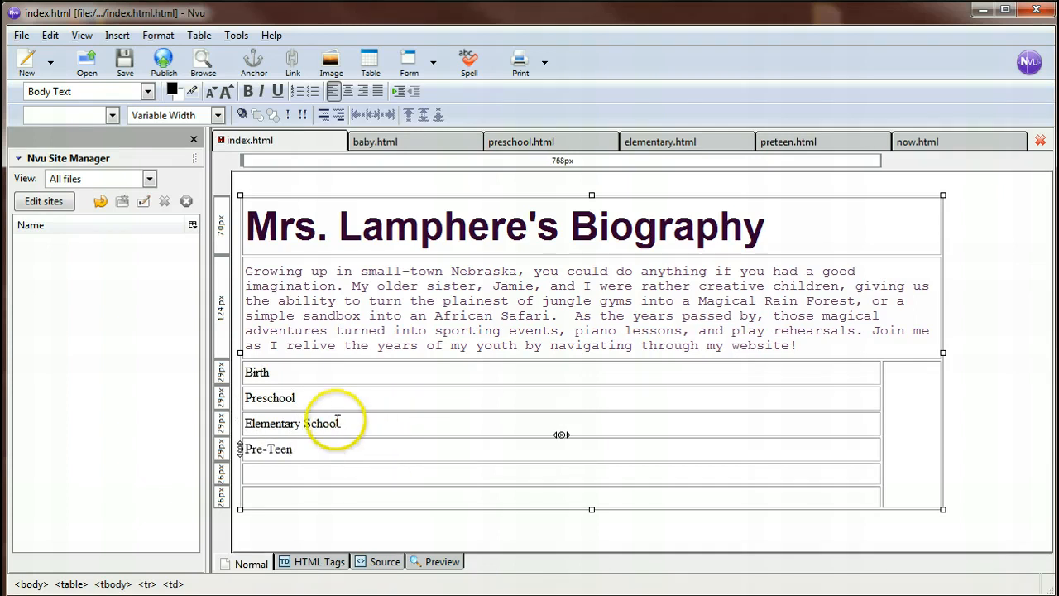
click(313, 477)
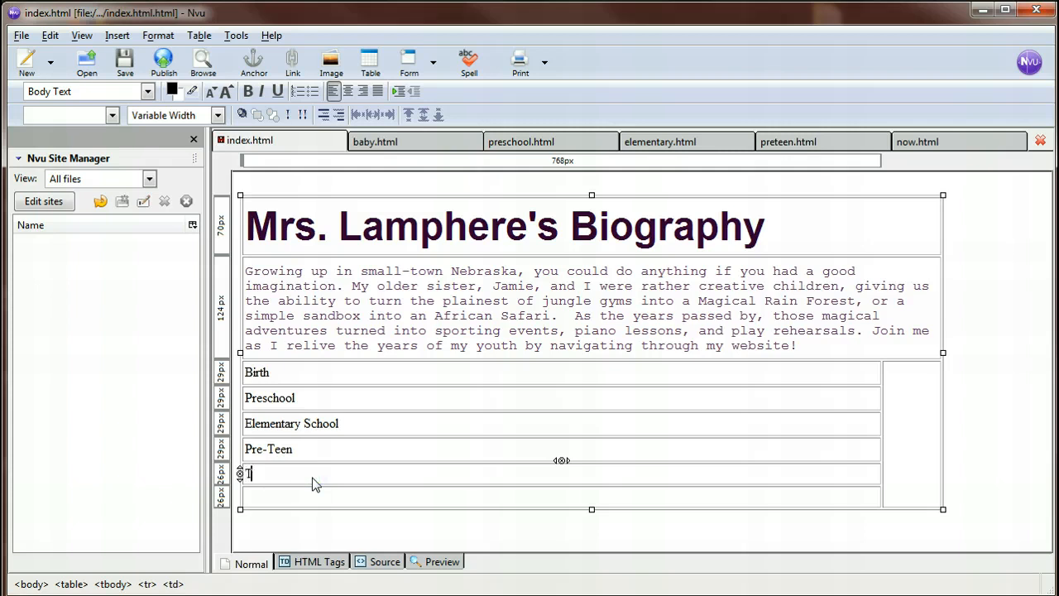
right_click(383, 501)
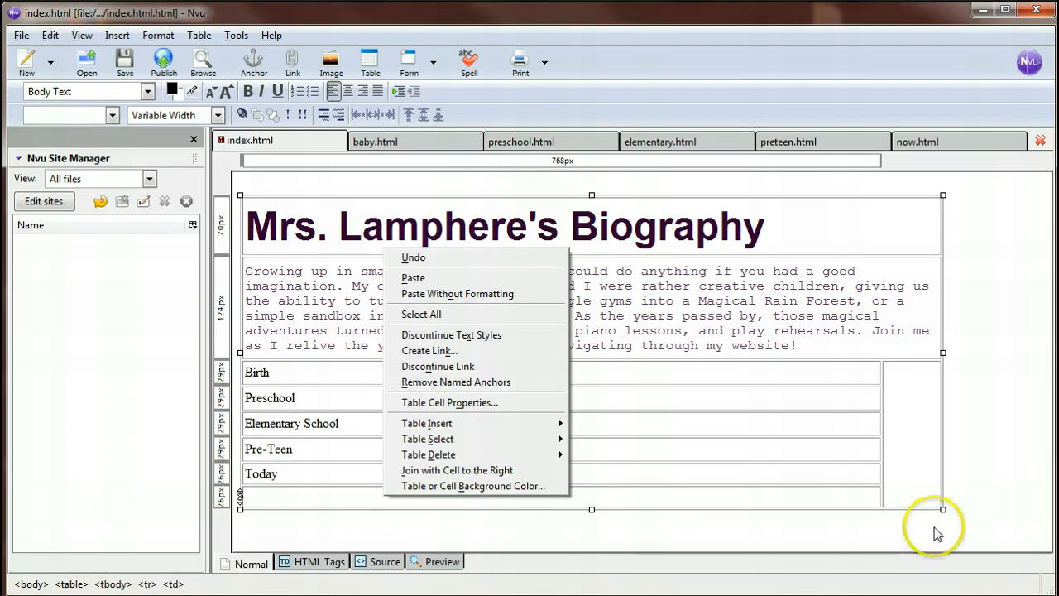
click(915, 485)
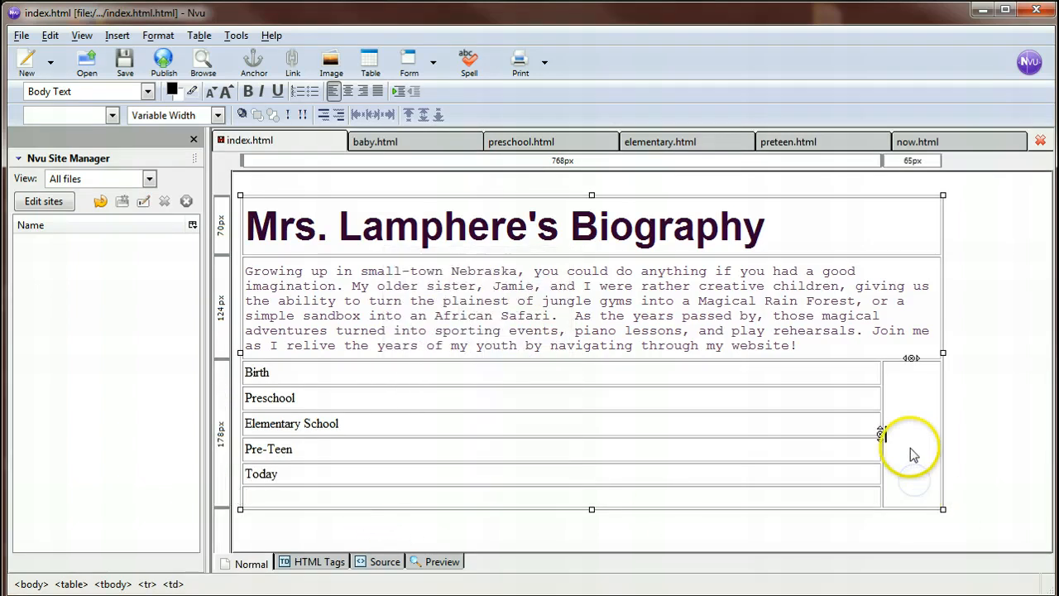
right_click(741, 499)
click(699, 503)
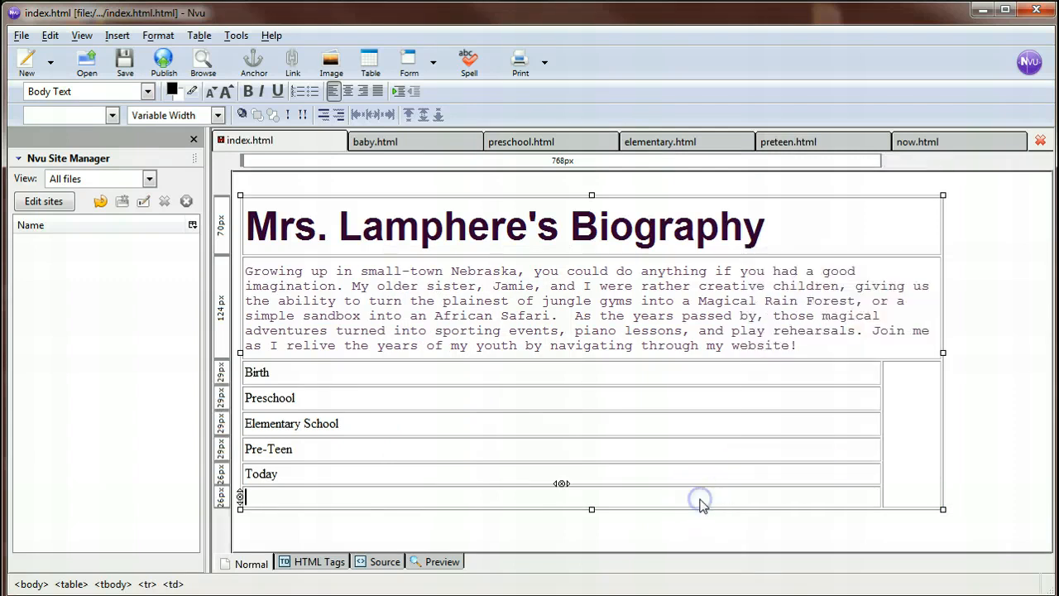
right_click(700, 500)
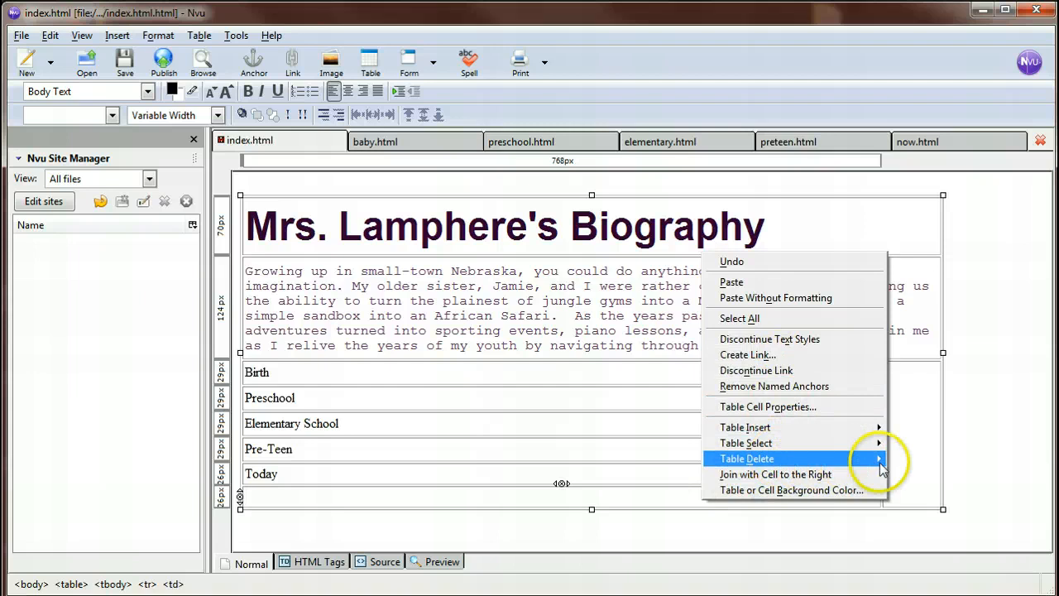
click(917, 485)
Reduce the table to 7 rows, deleting the empty cell row below Today.
right_click(918, 445)
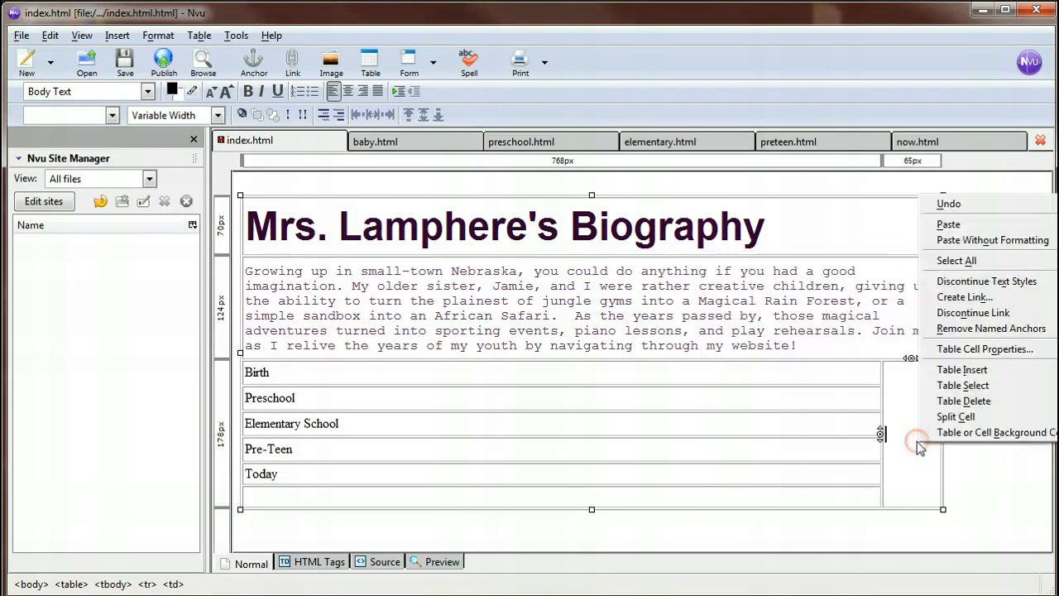
click(973, 350)
click(592, 181)
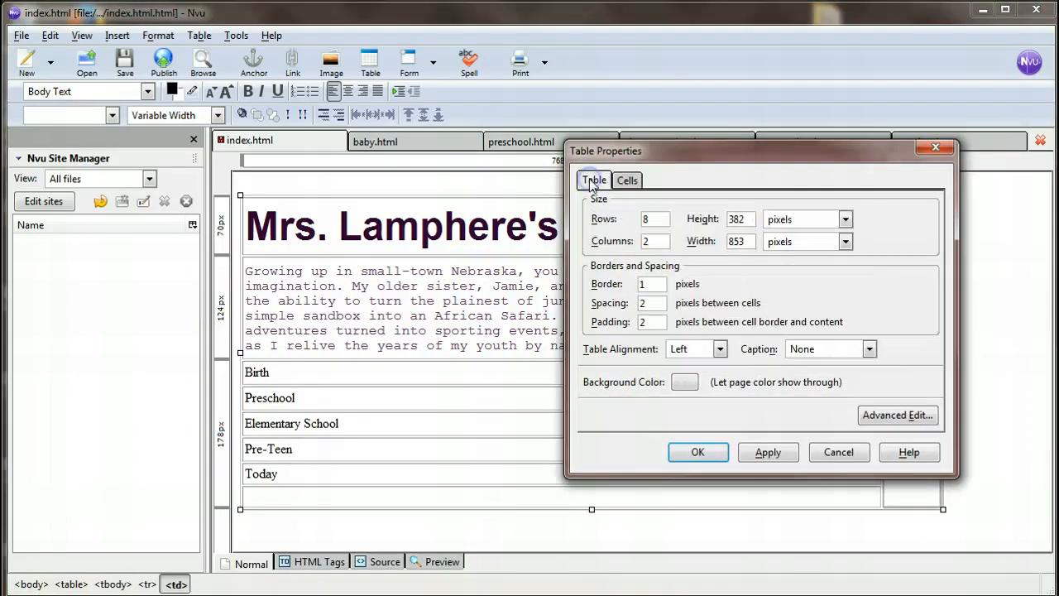
click(648, 240)
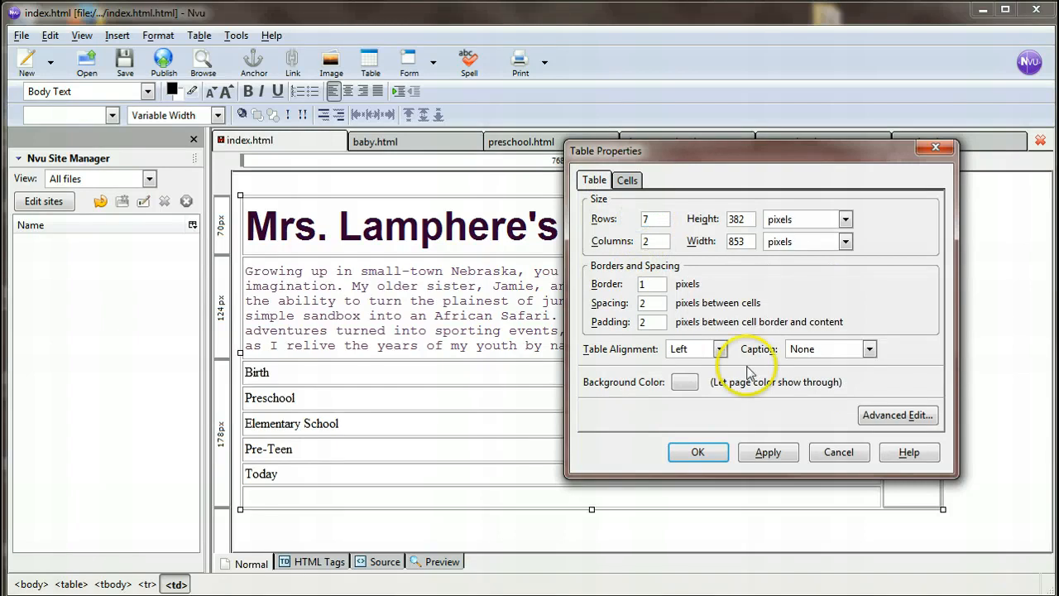
click(759, 454)
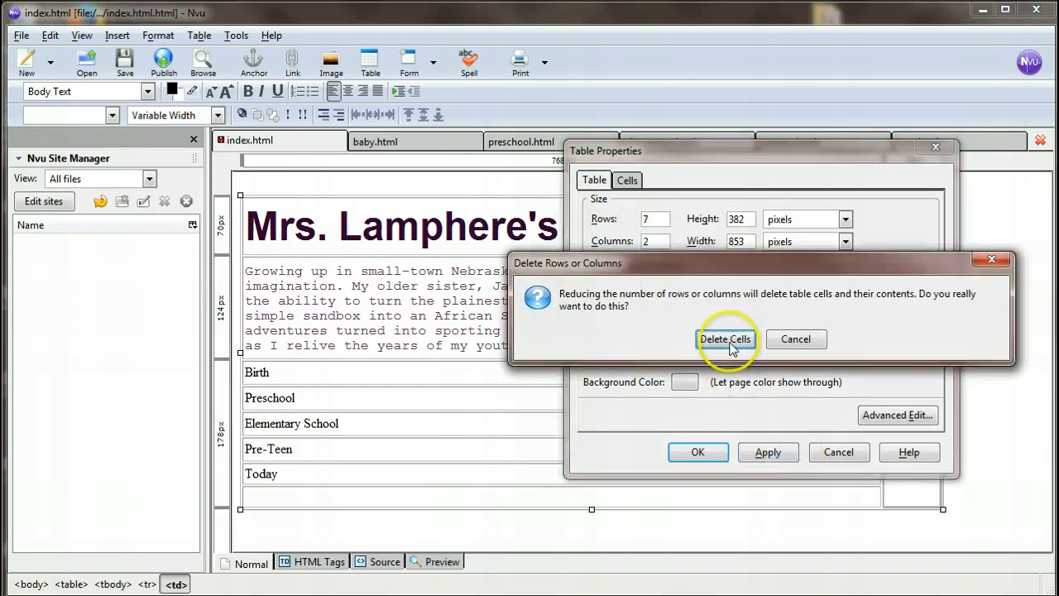
click(726, 340)
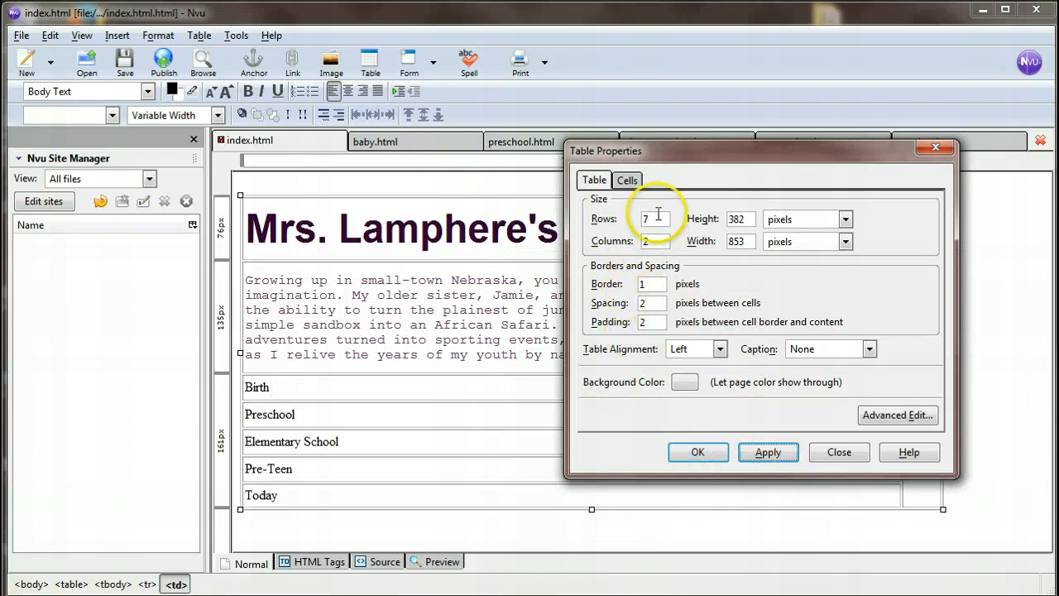
click(679, 455)
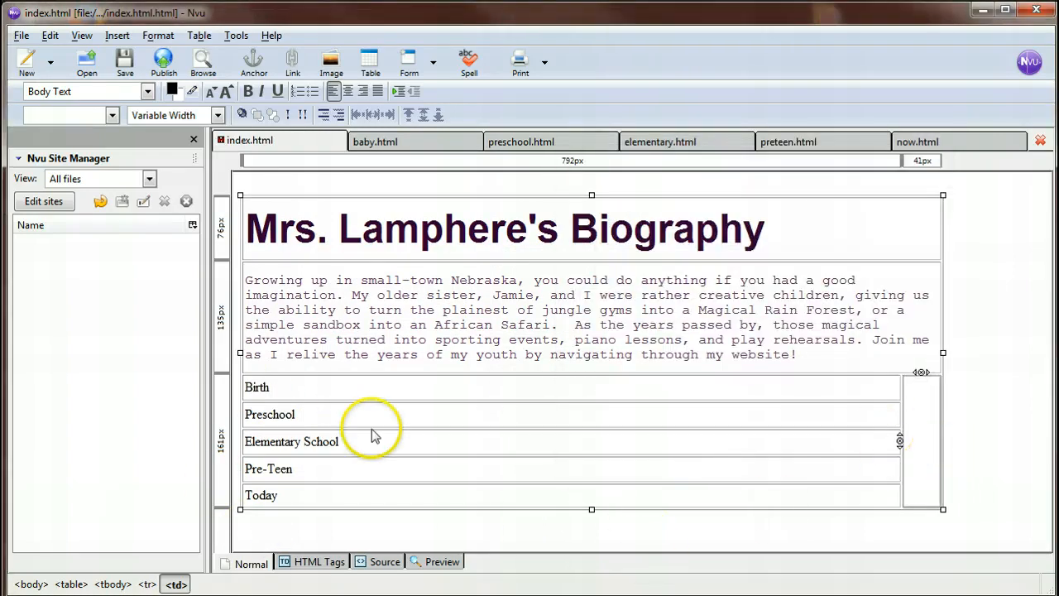
Narrow the link-label column to about 173 px, giving the remaining width to the empty picture cell.
click(759, 382)
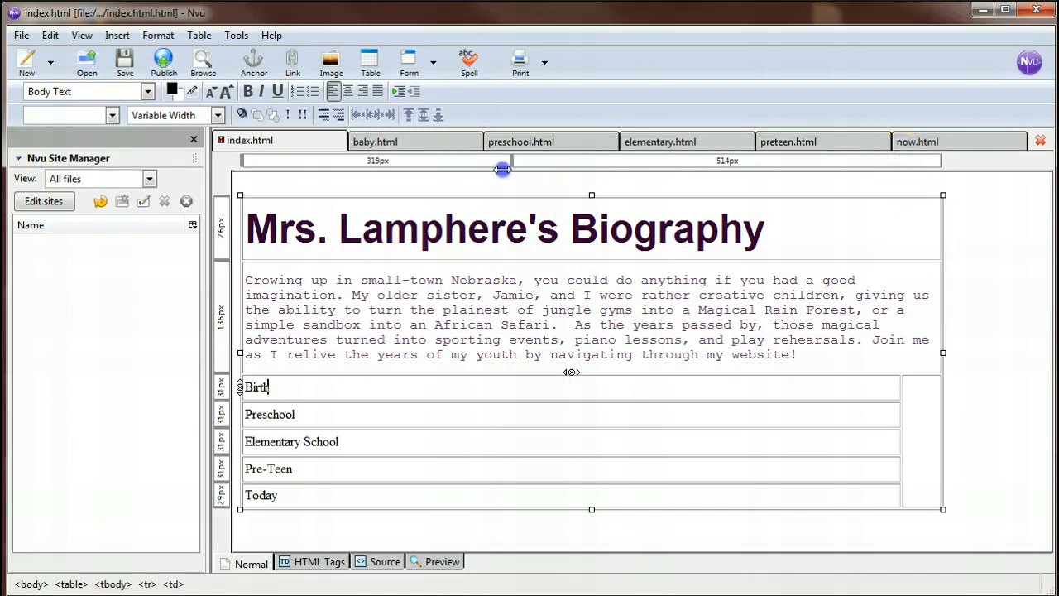
drag(421, 165, 422, 169)
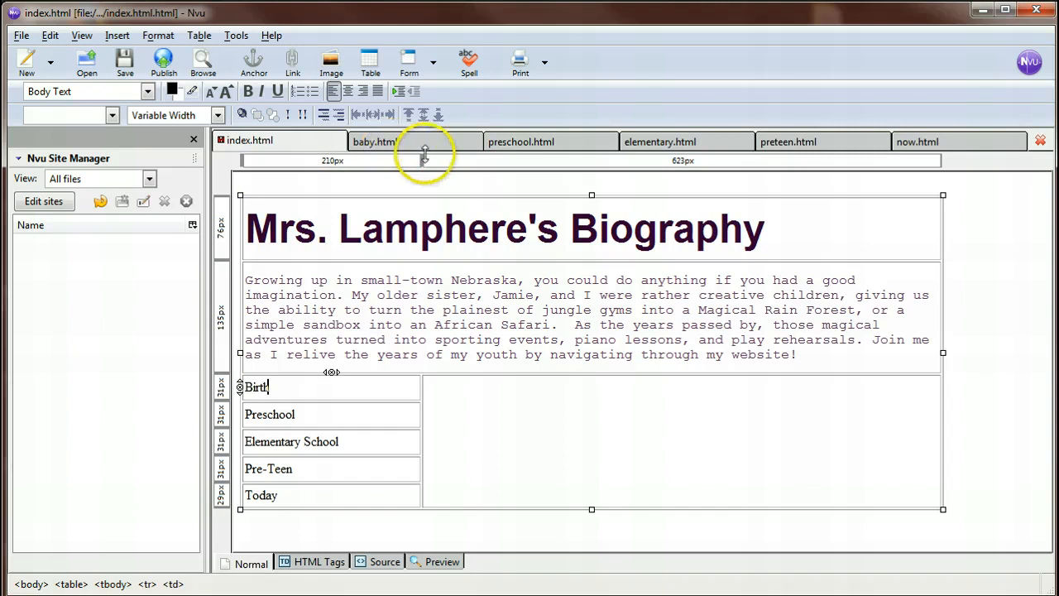
drag(393, 163, 390, 162)
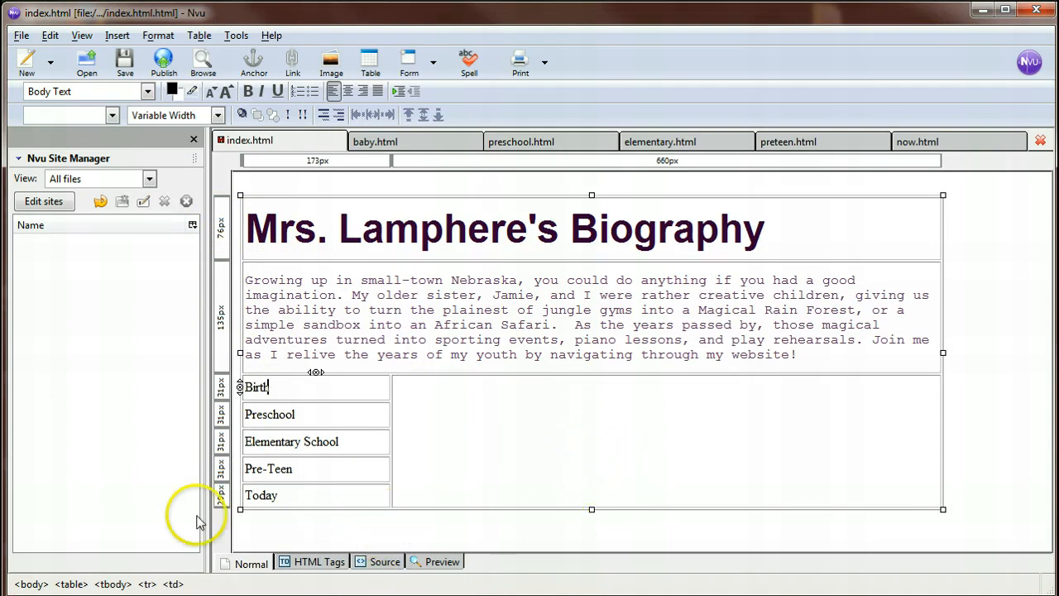
Switch to Firefox and review the table assignment's instructions, the sample index table and the sample sub-page table.
drag(1058, 71, 504, 5)
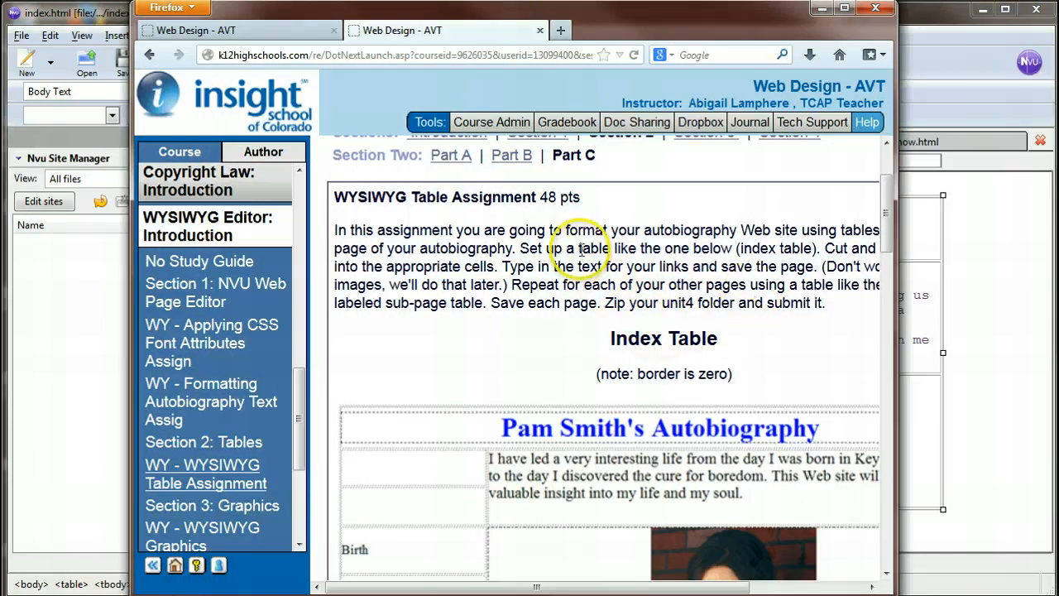
drag(896, 268, 1041, 274)
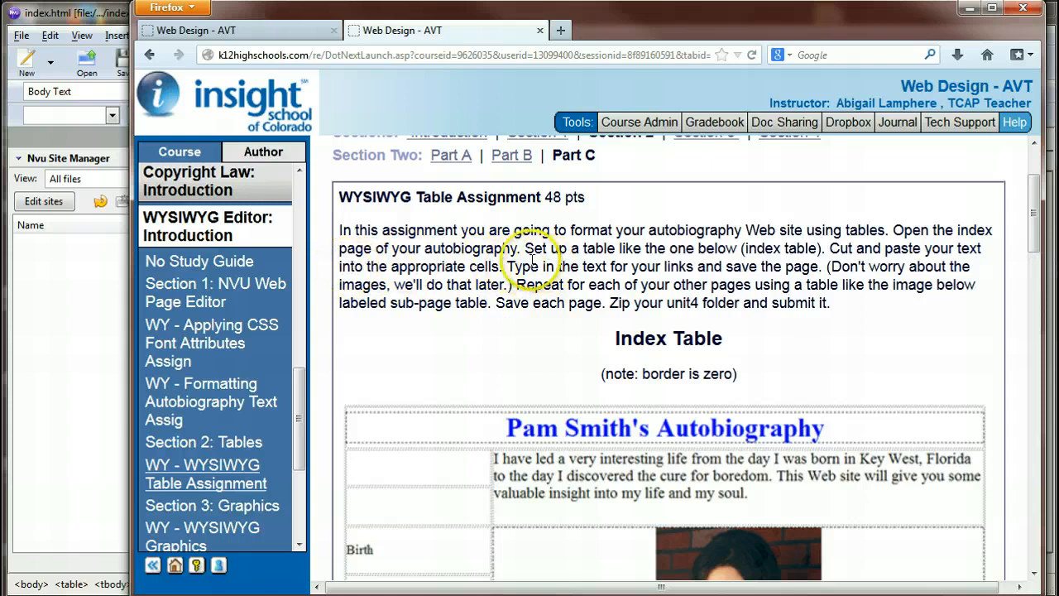
drag(507, 266, 757, 262)
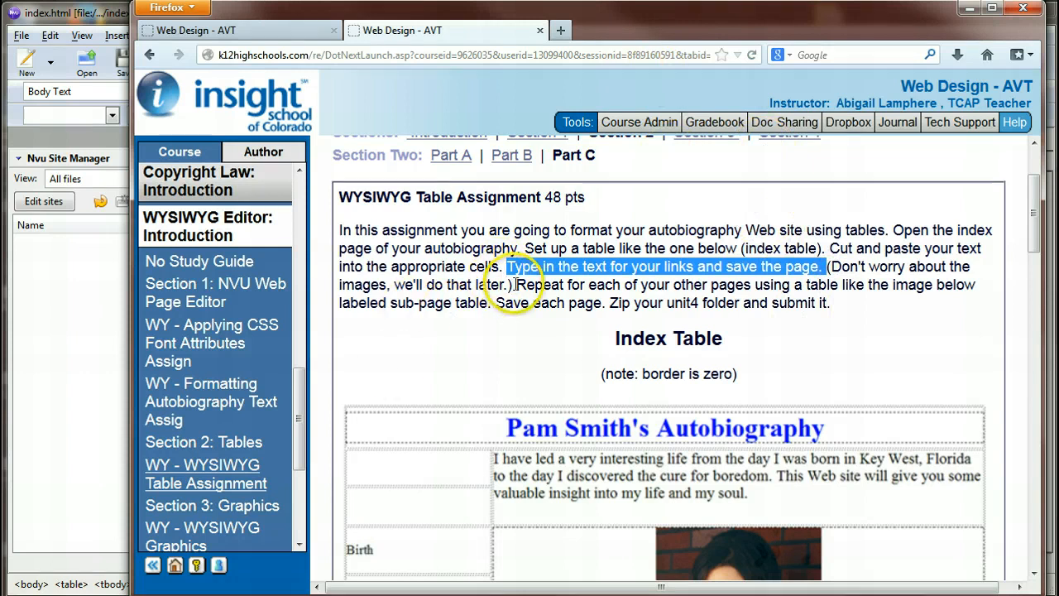
drag(515, 285, 661, 290)
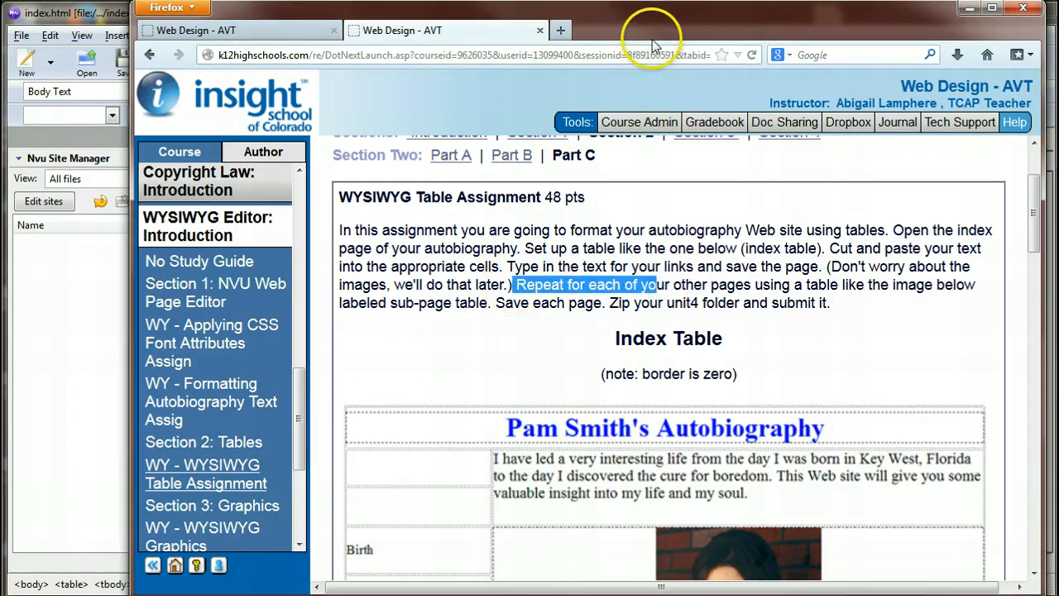
scroll(775, 292, down, 3)
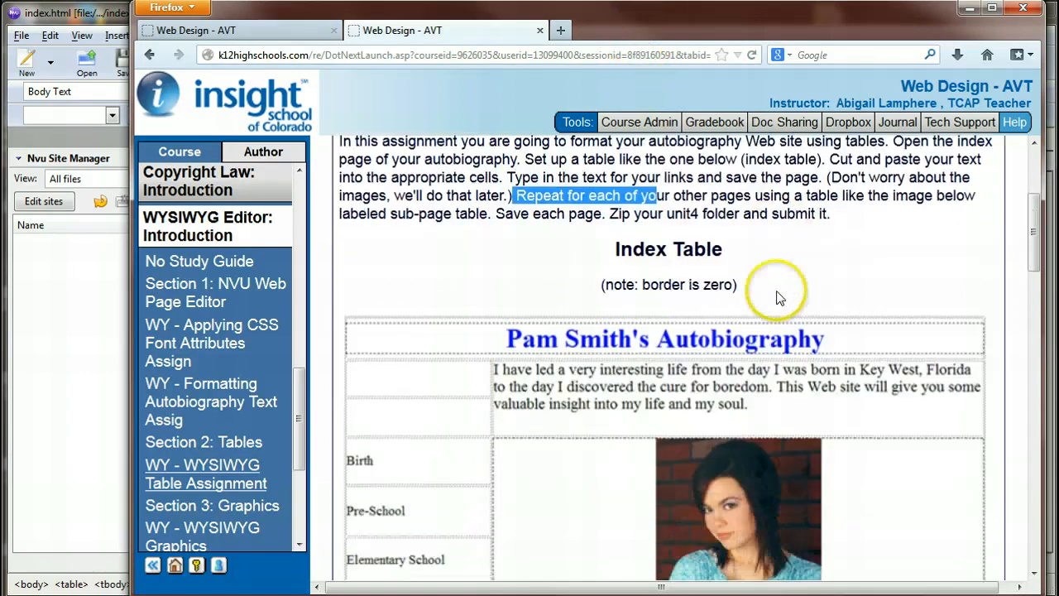
scroll(736, 275, down, 10)
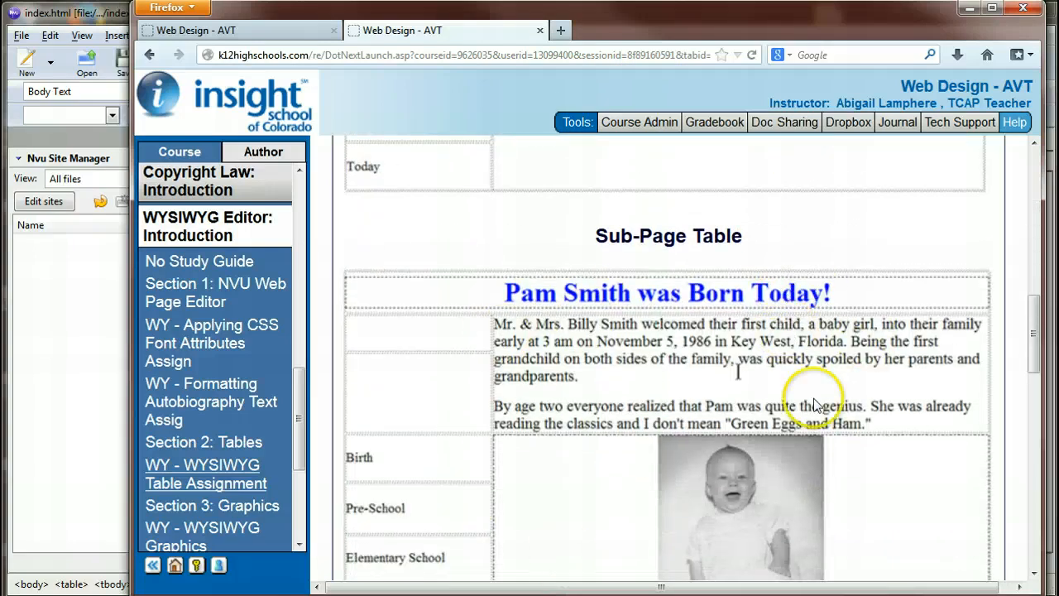
scroll(596, 378, down, 5)
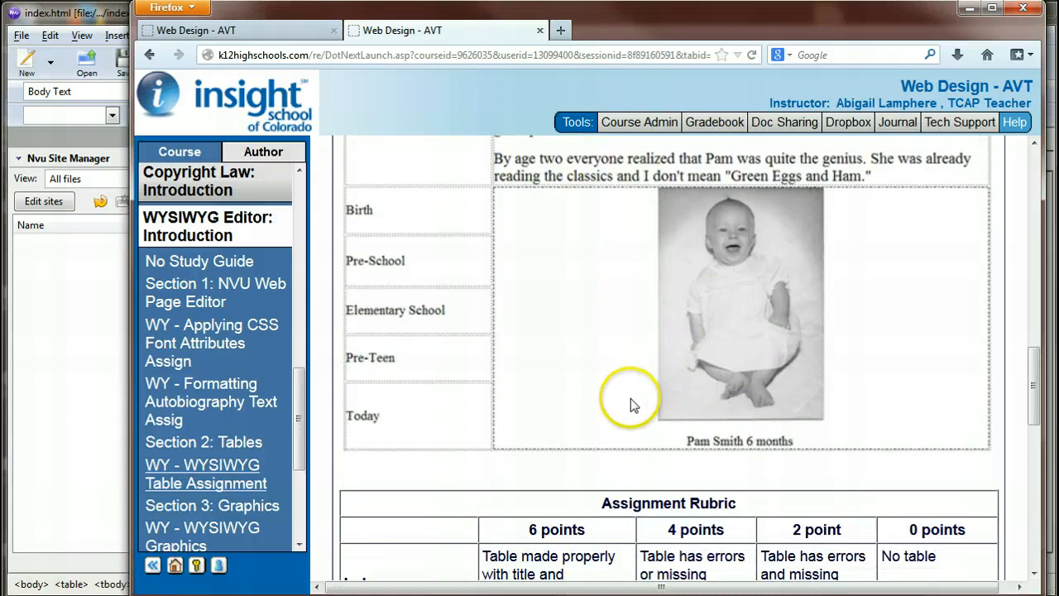
scroll(630, 398, up, 4)
drag(664, 28, 1058, 91)
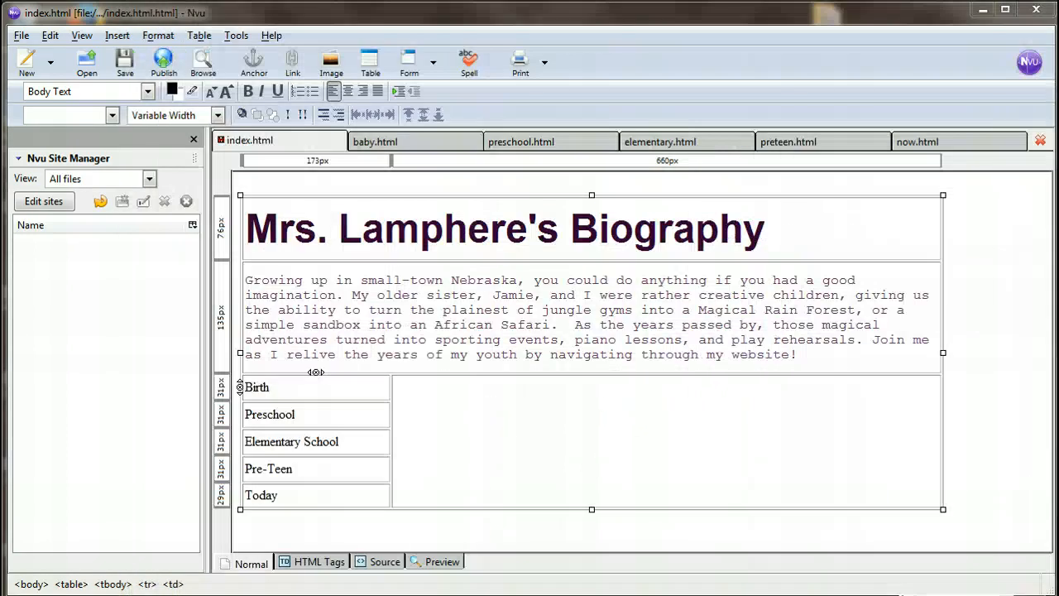
Set the whole index table's alignment to Center in its table properties.
click(421, 307)
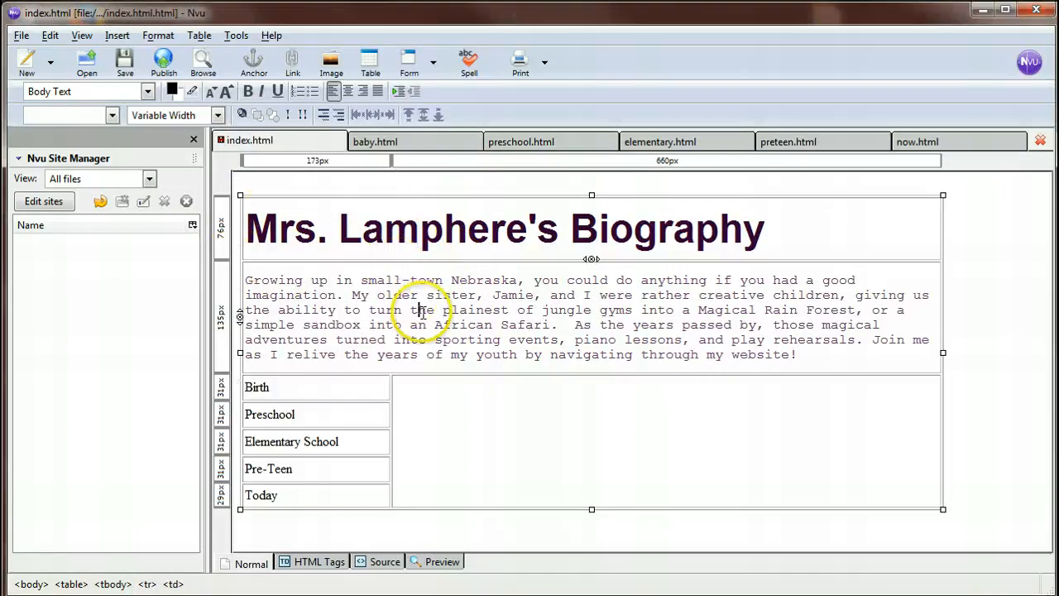
double_click(422, 311)
double_click(514, 469)
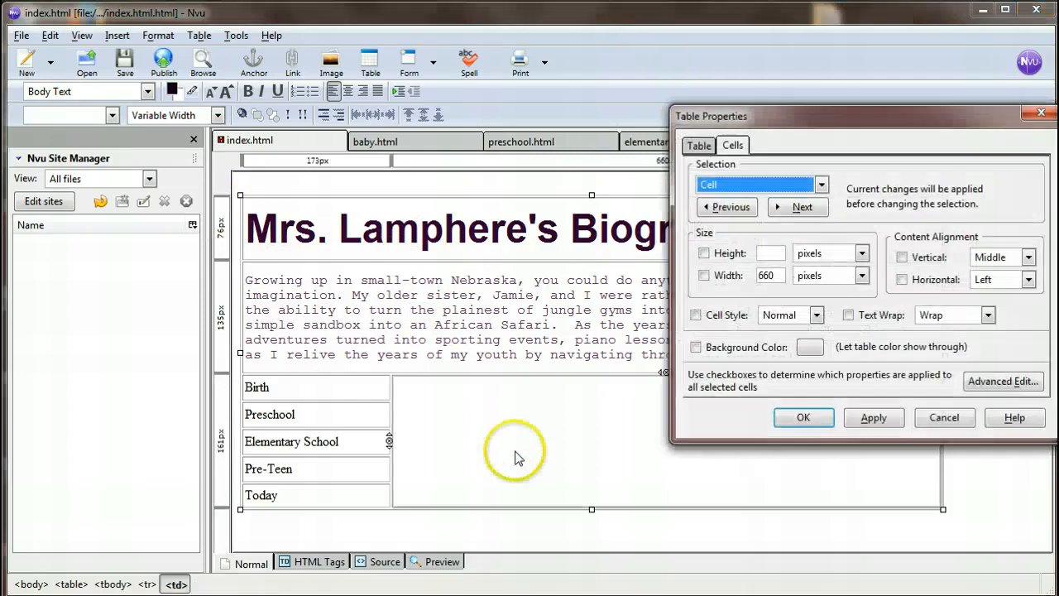
drag(926, 117, 620, 122)
click(392, 149)
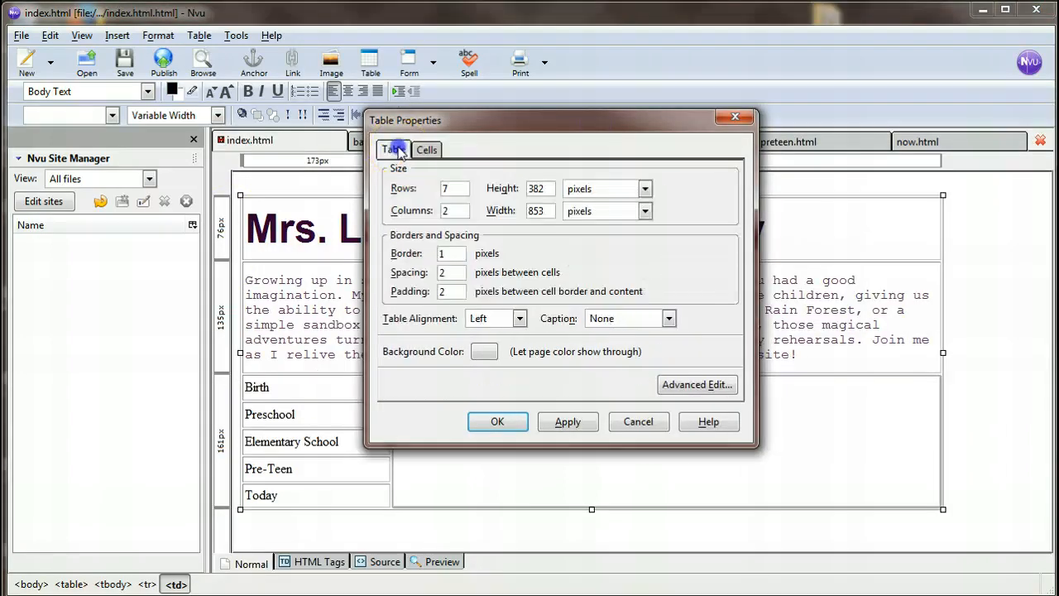
click(520, 318)
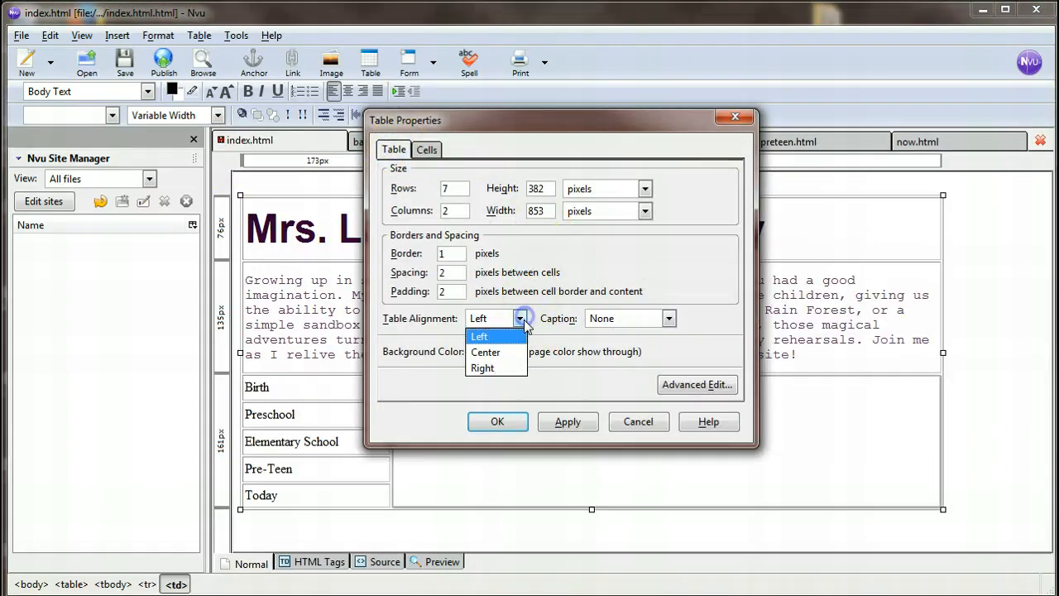
click(518, 353)
click(588, 421)
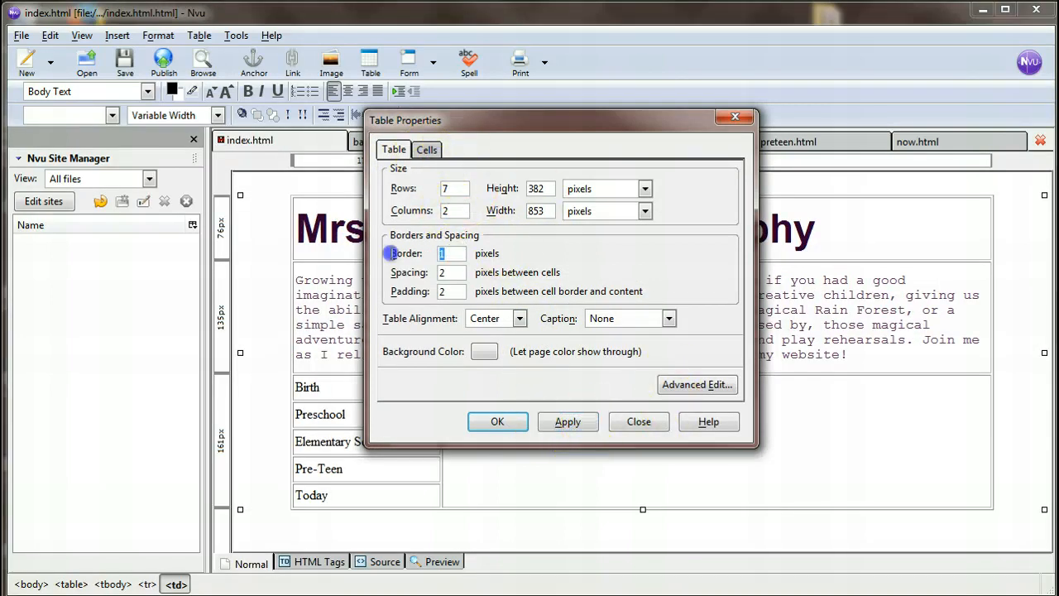
Set the index table's border to 0 pixels.
text(0)
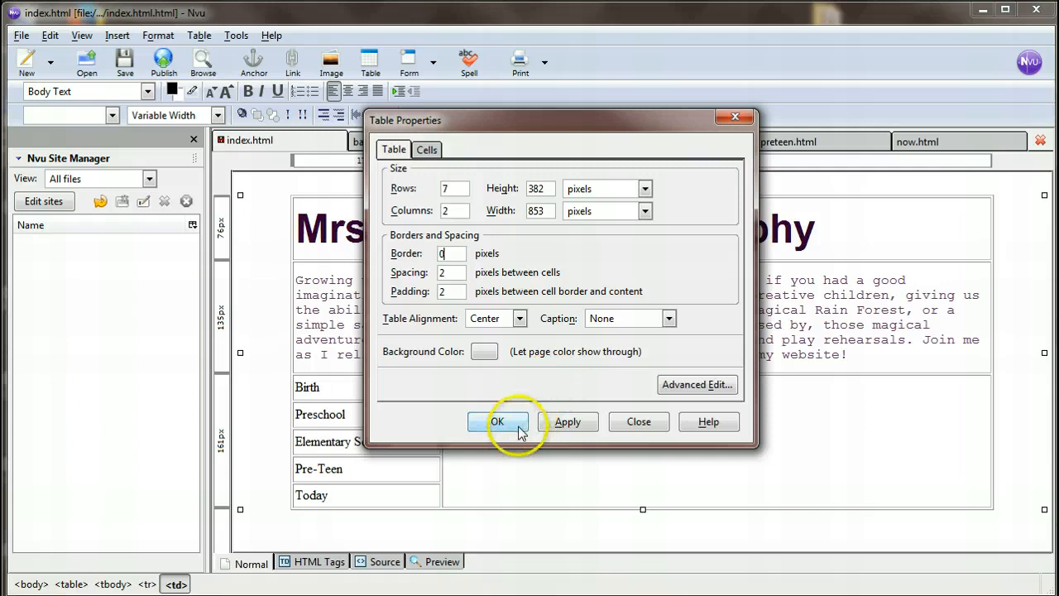
click(584, 423)
click(496, 422)
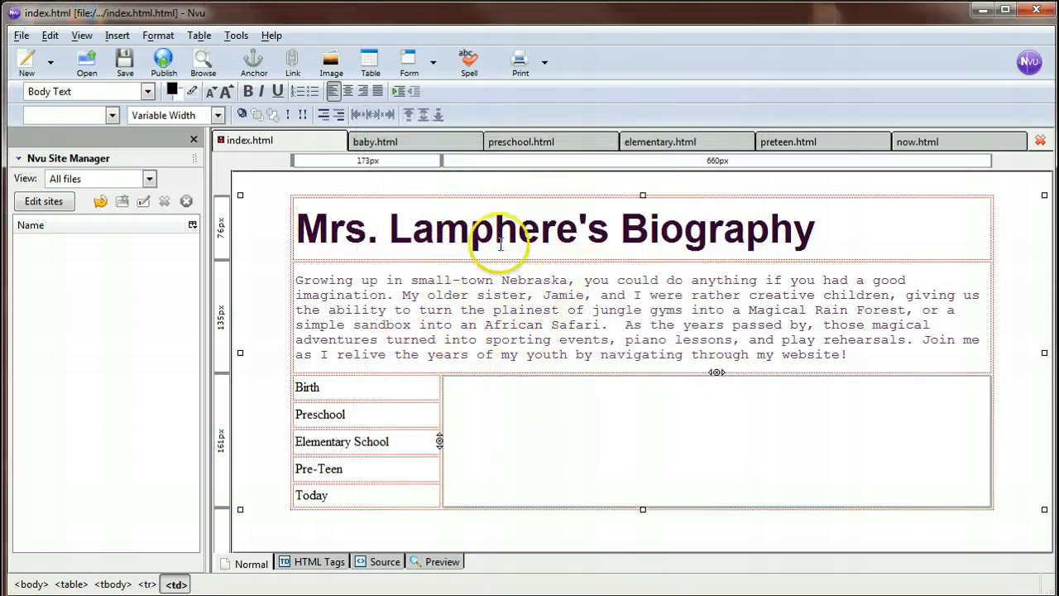
Preview the page to check how the borderless table looks, and return to the normal editing view.
click(471, 331)
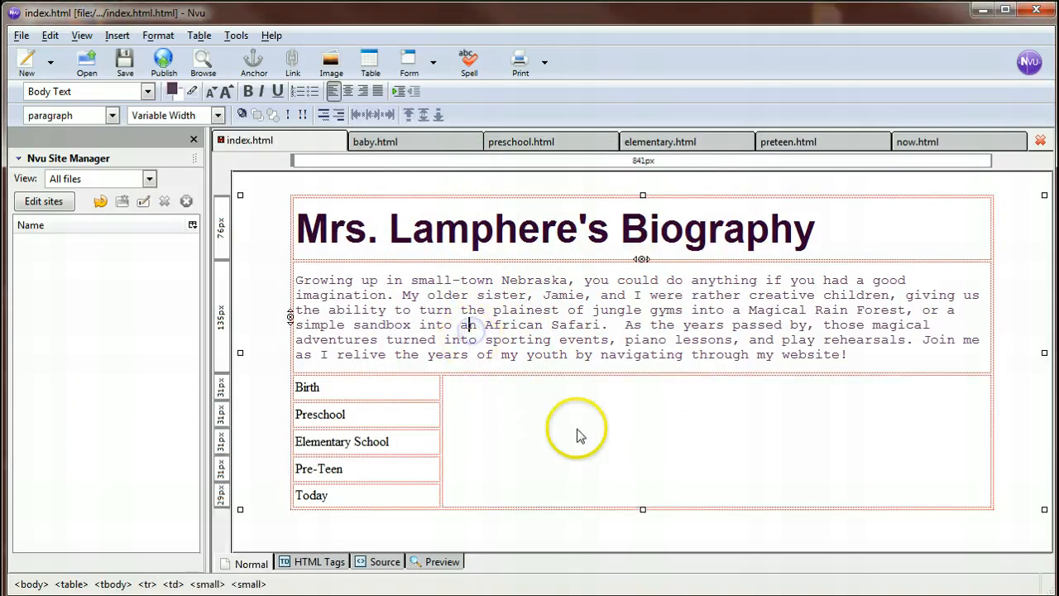
click(439, 561)
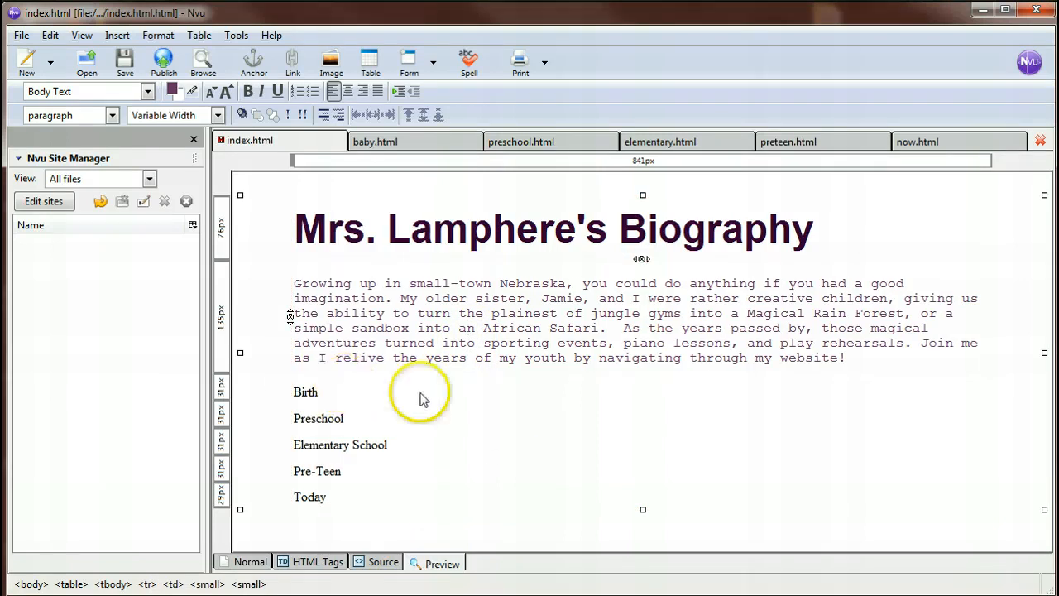
click(250, 562)
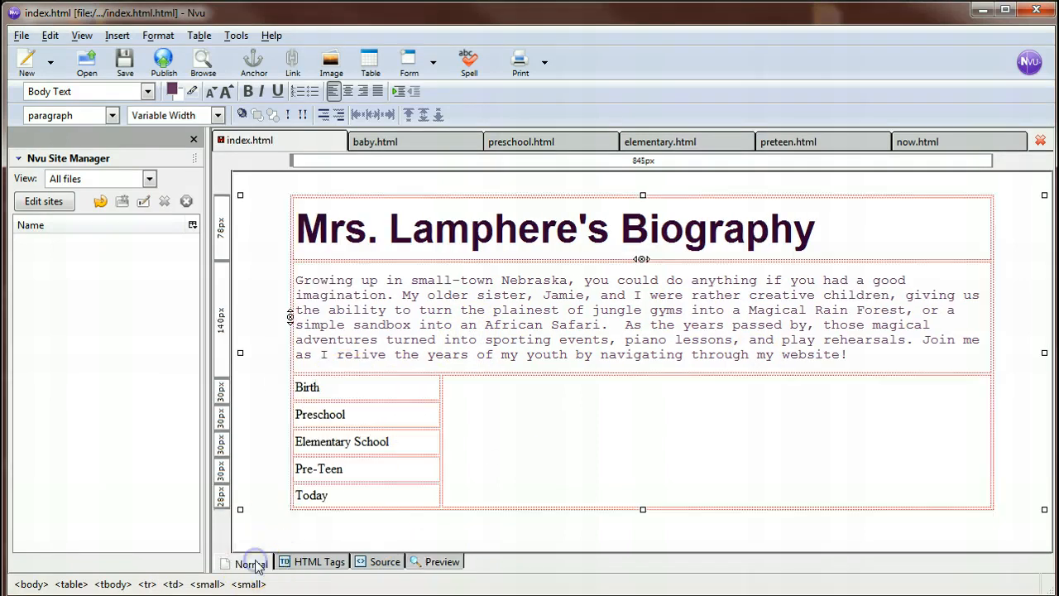
Center the biography heading within its table cell and save the page.
click(501, 230)
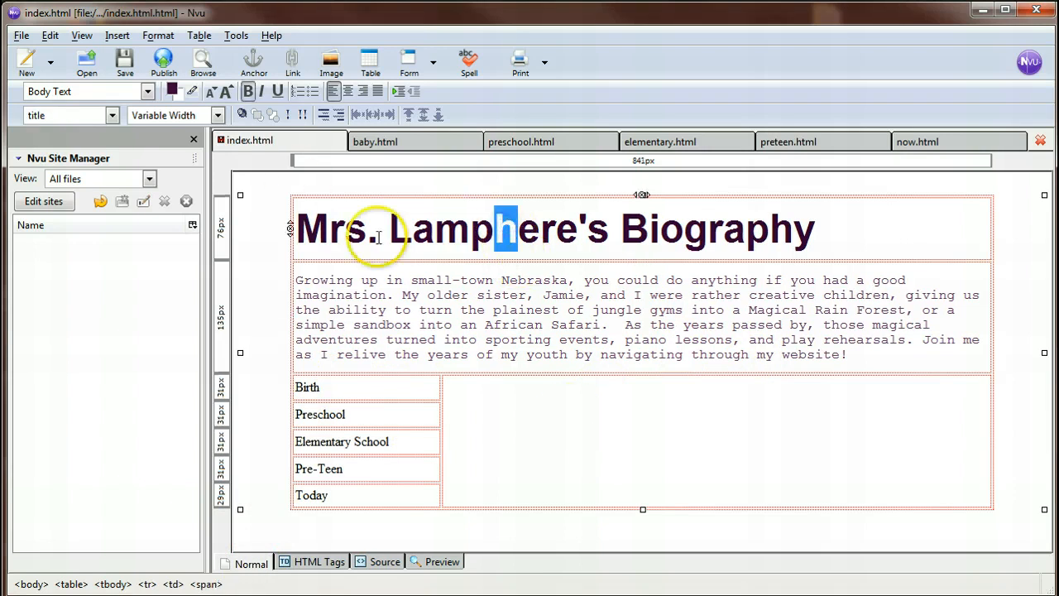
click(348, 92)
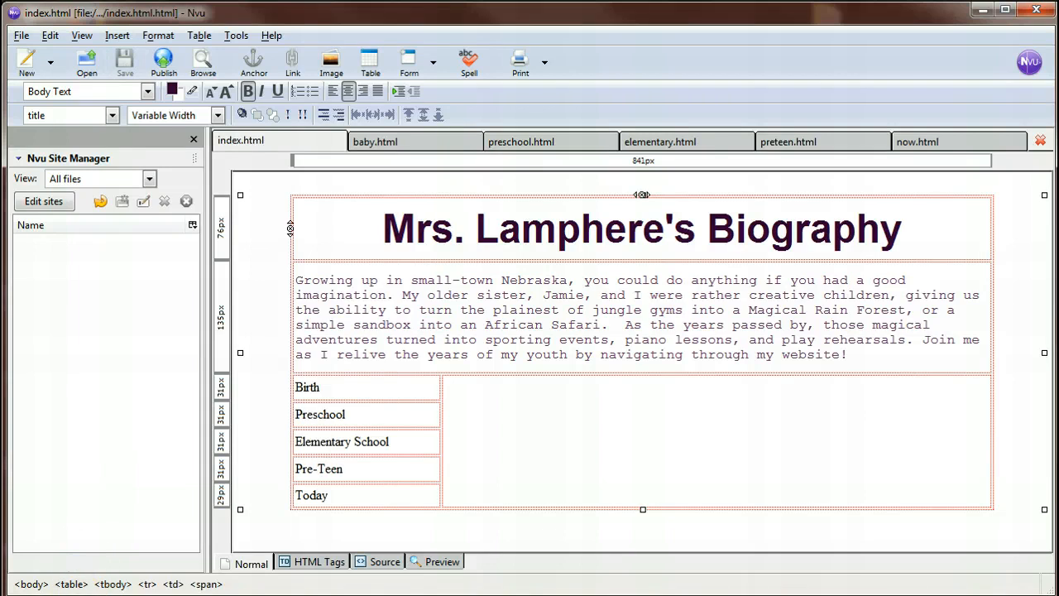
Switch to Firefox and check the assignment's sample tables for what belongs in the picture cell.
click(441, 441)
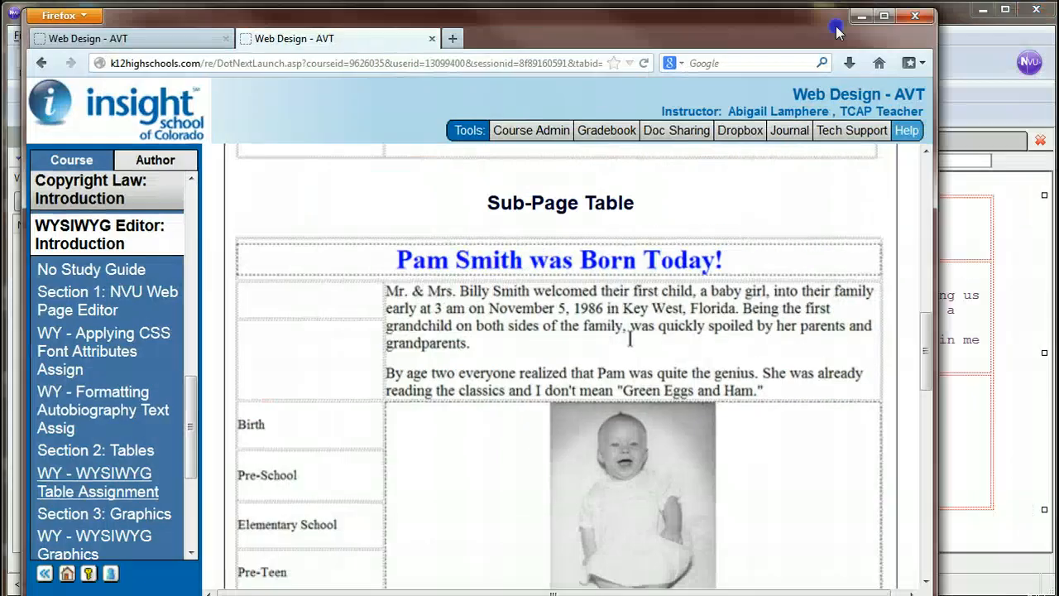
scroll(768, 368, up, 1)
scroll(768, 368, up, 10)
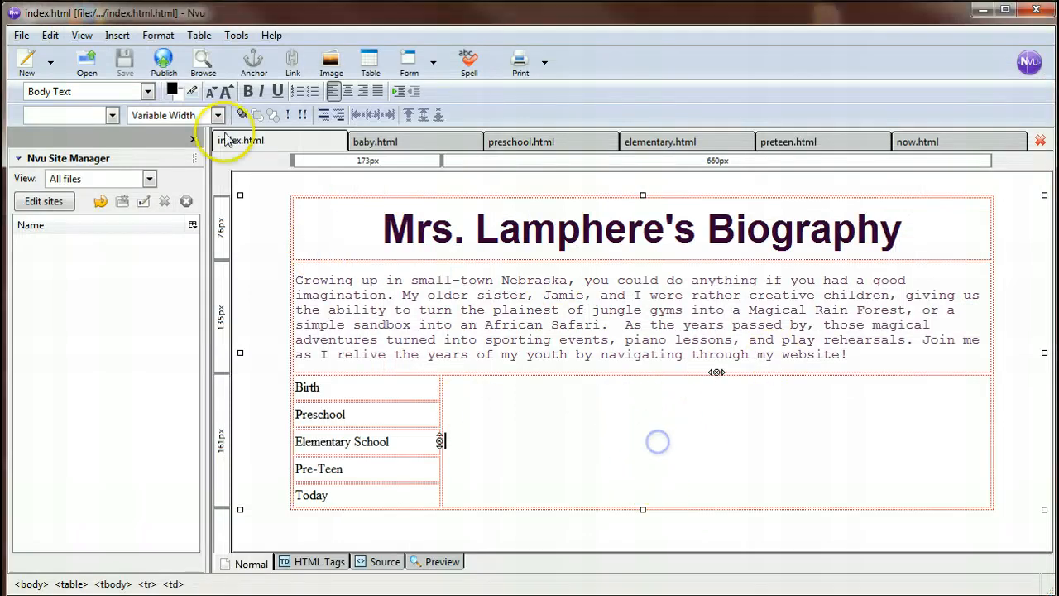
In Nvu, insert teacup.jpg from the Images folder into the large empty cell, centered, with the alternate text teacup_picture.
click(335, 70)
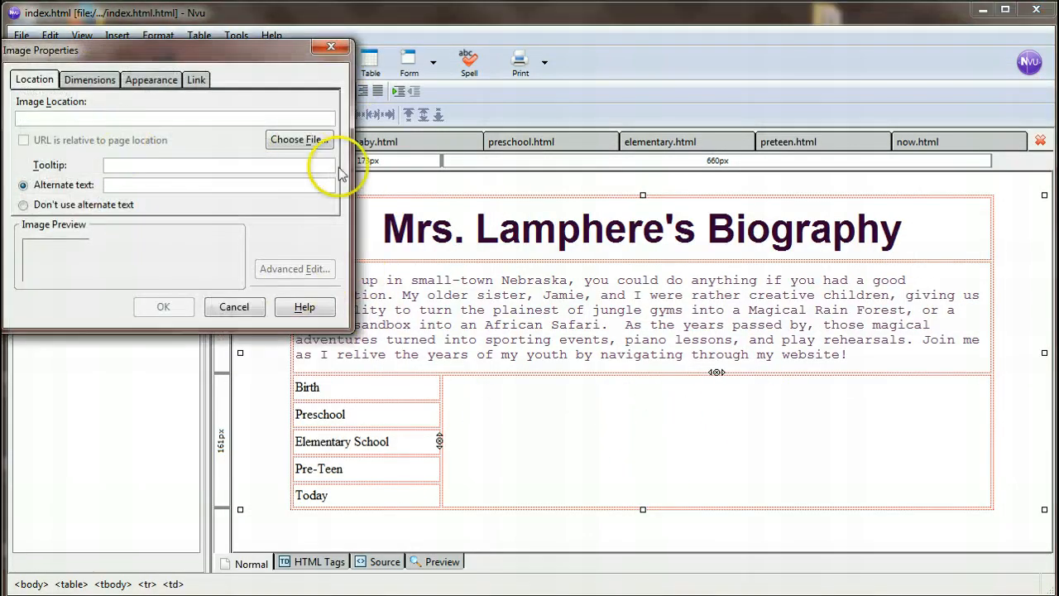
click(305, 141)
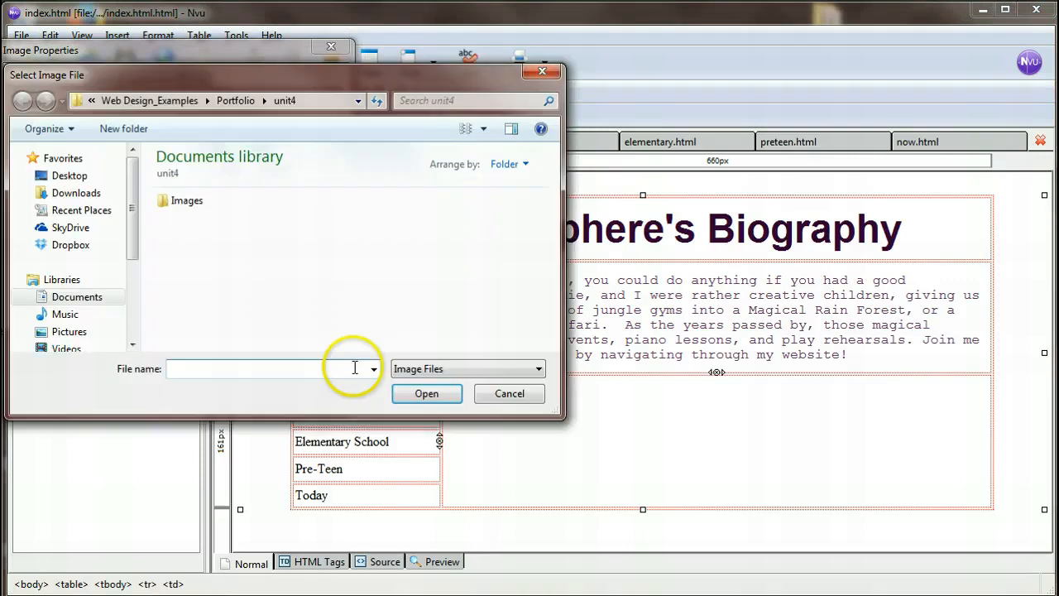
double_click(197, 210)
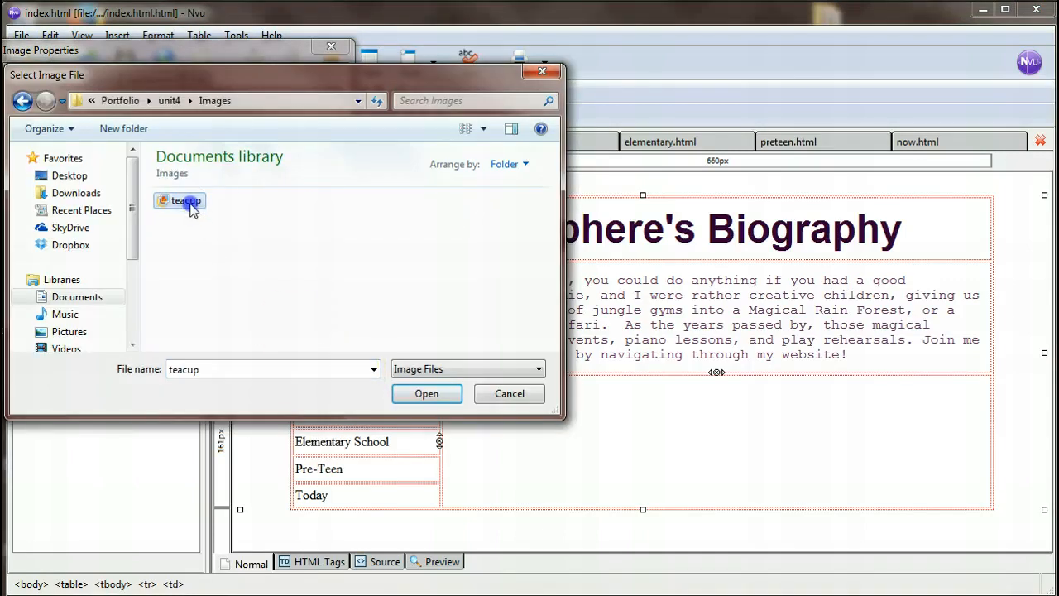
double_click(190, 209)
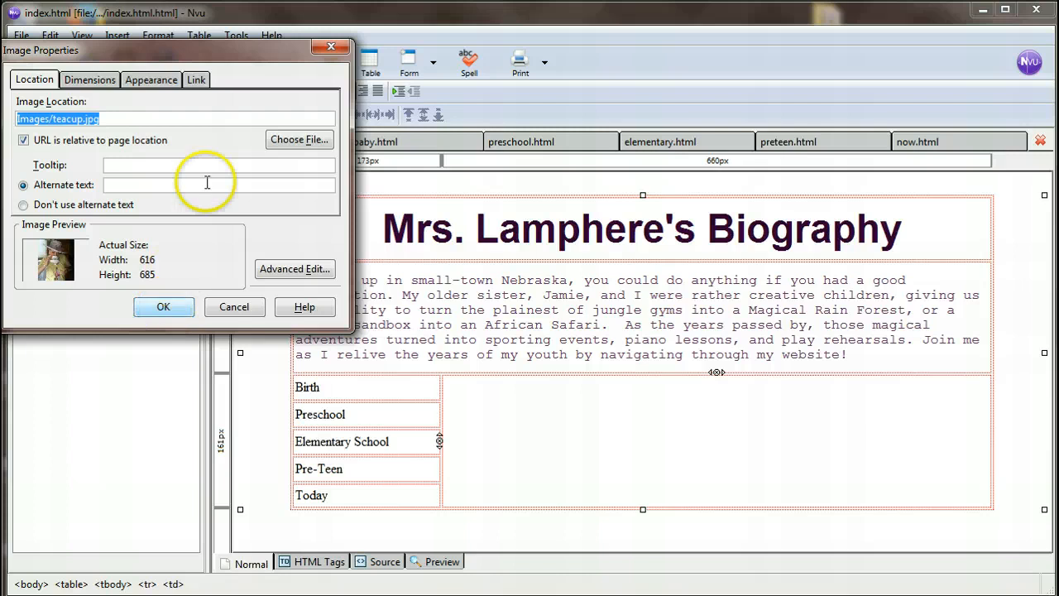
drag(232, 50, 395, 105)
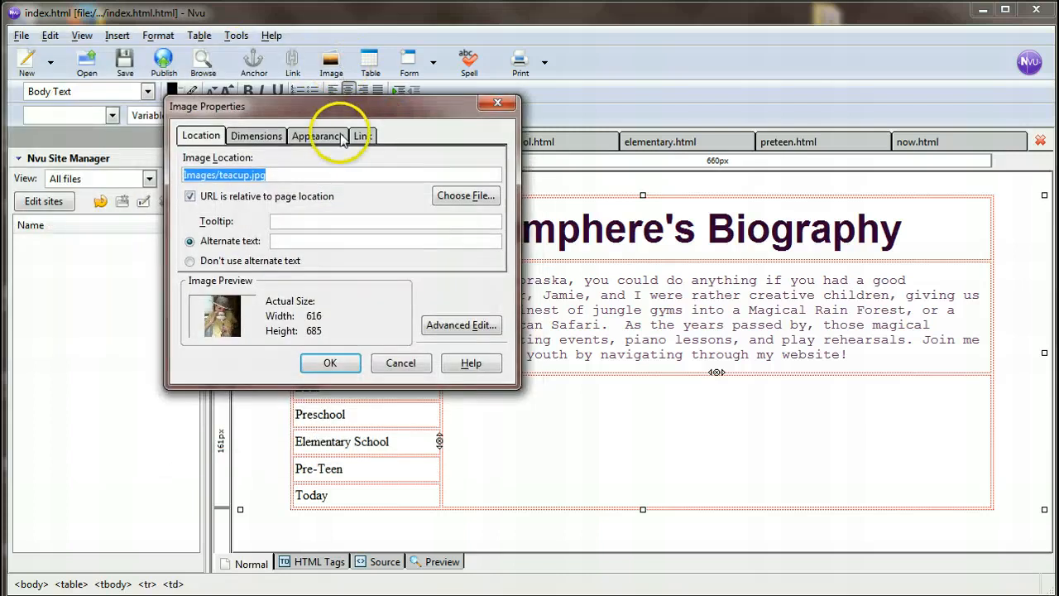
click(327, 361)
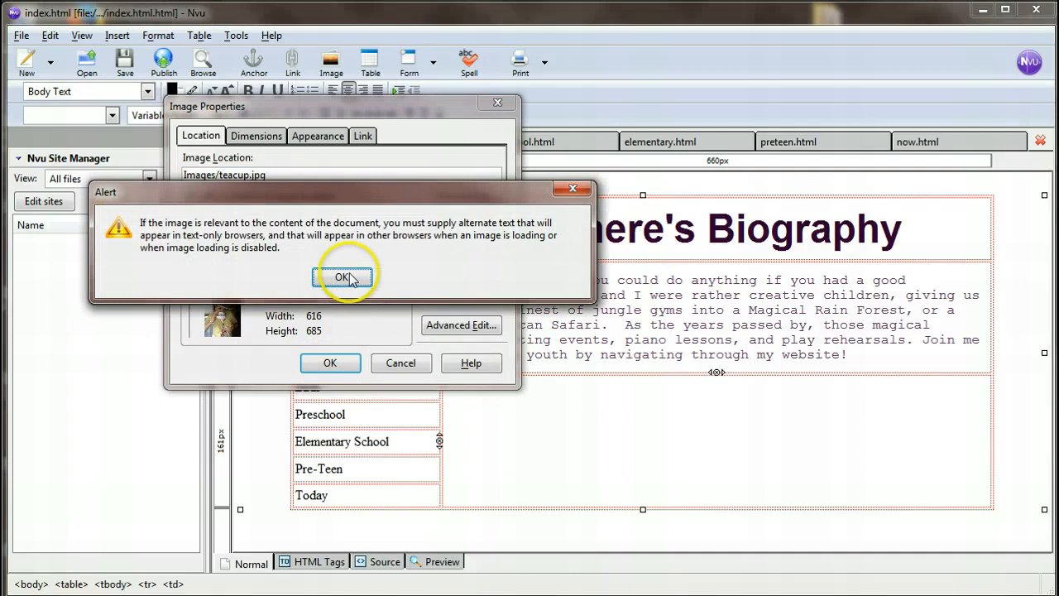
click(343, 277)
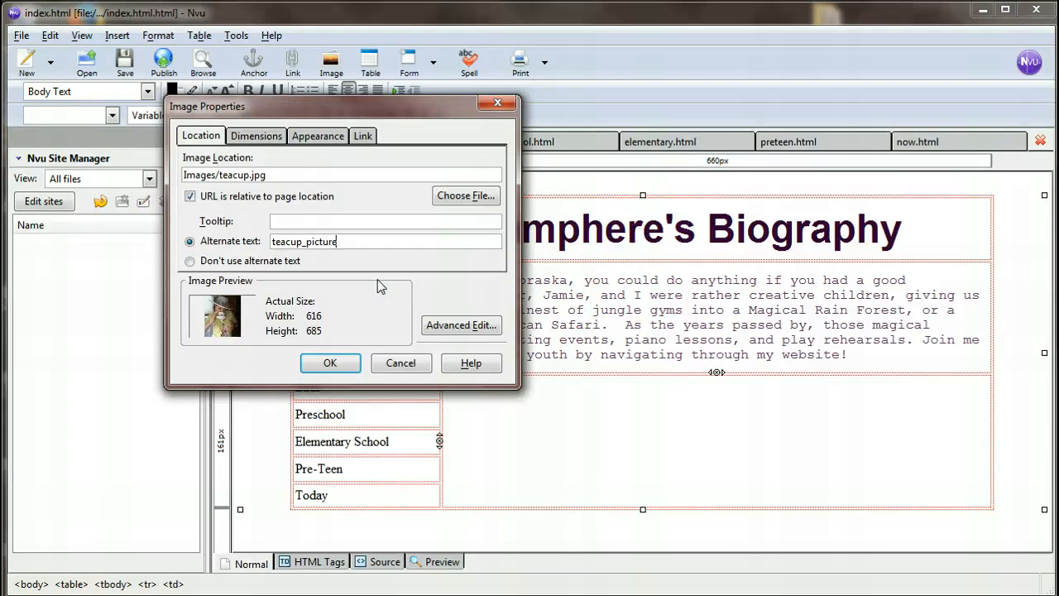
click(330, 363)
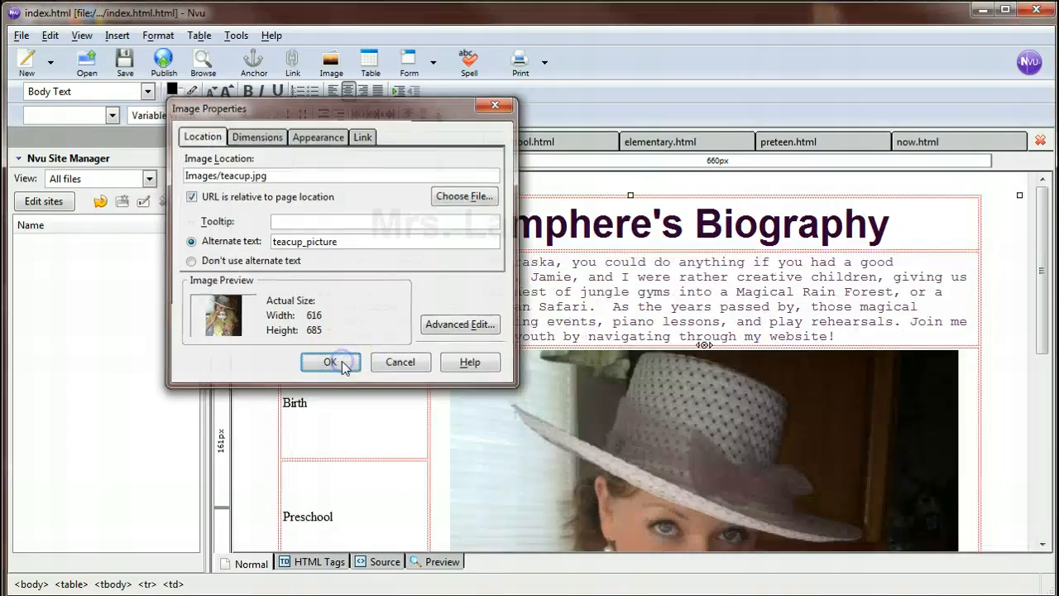
Resize the teacup picture to a custom width of 300 pixels with its proportions constrained.
scroll(585, 400, down, 2)
scroll(584, 399, down, 5)
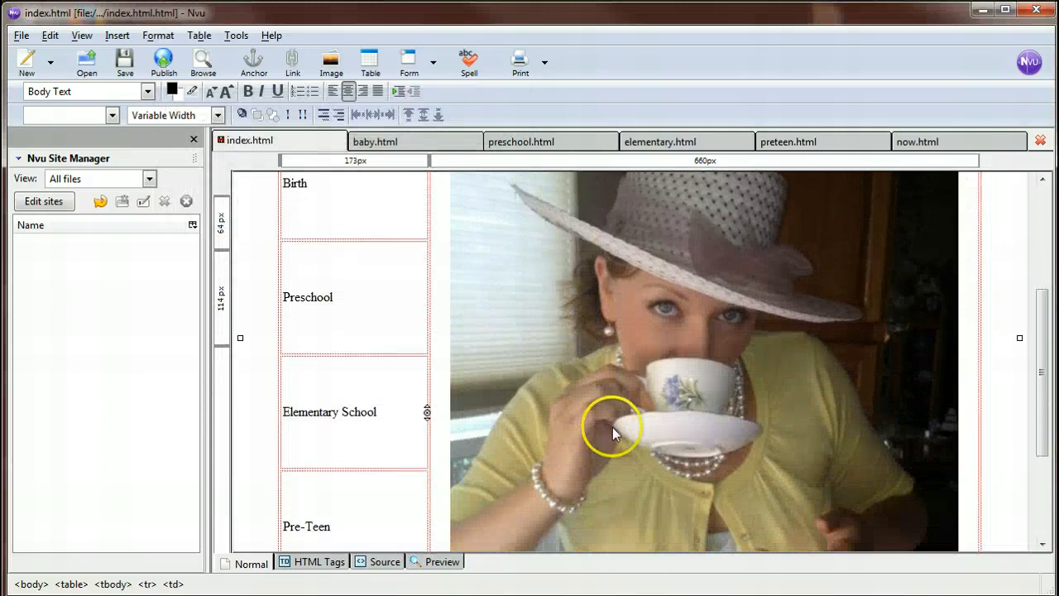
scroll(652, 429, down, 2)
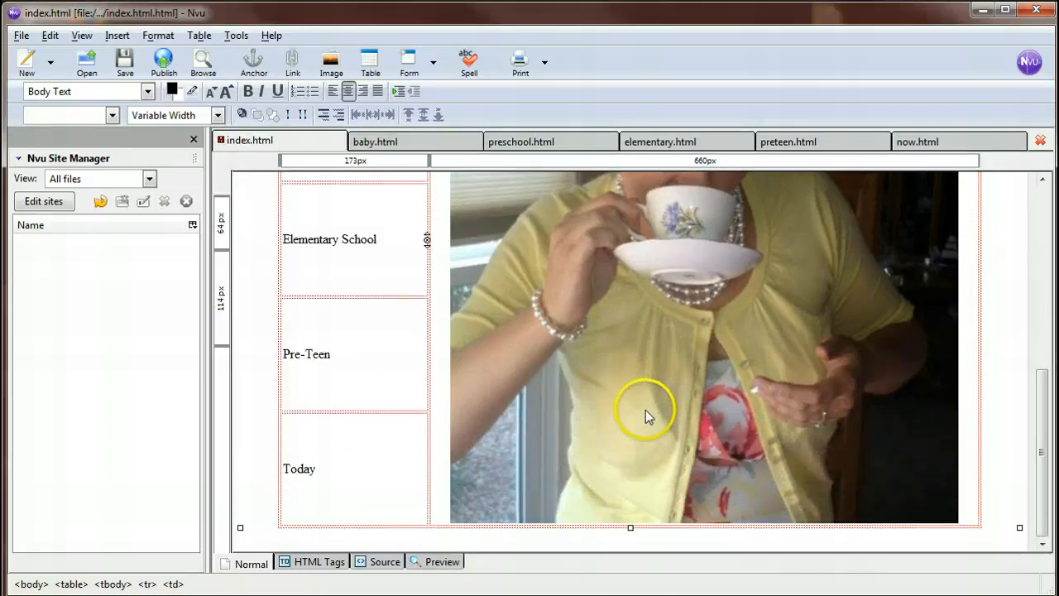
scroll(645, 417, up, 7)
double_click(550, 360)
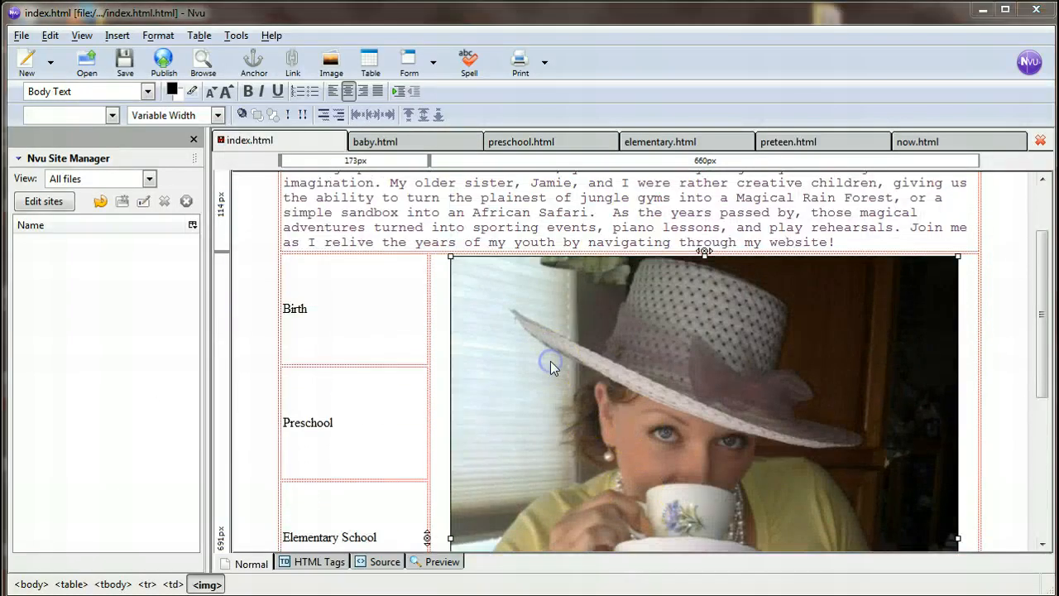
click(245, 137)
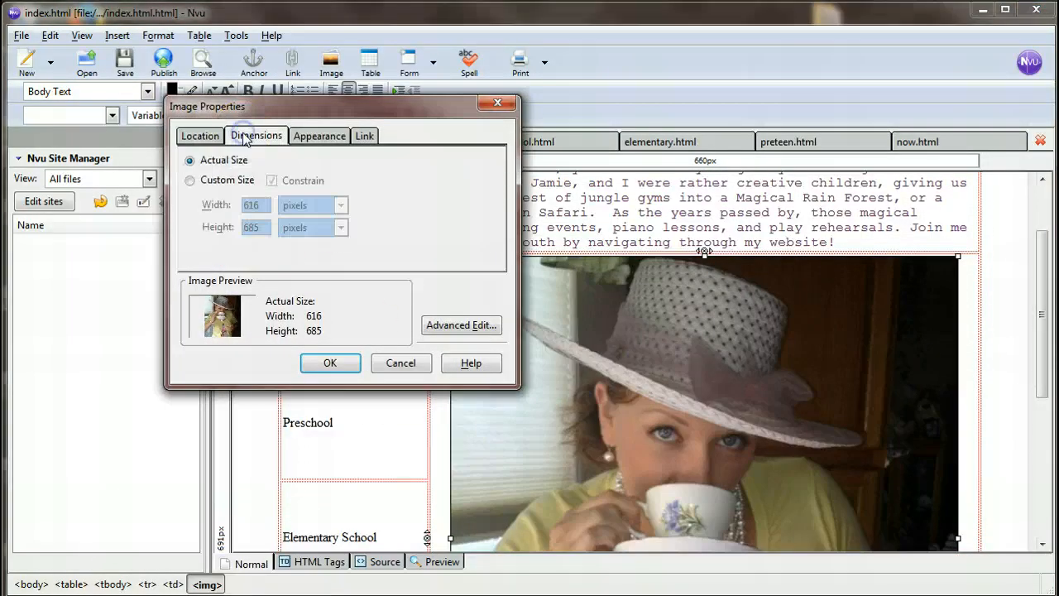
click(223, 180)
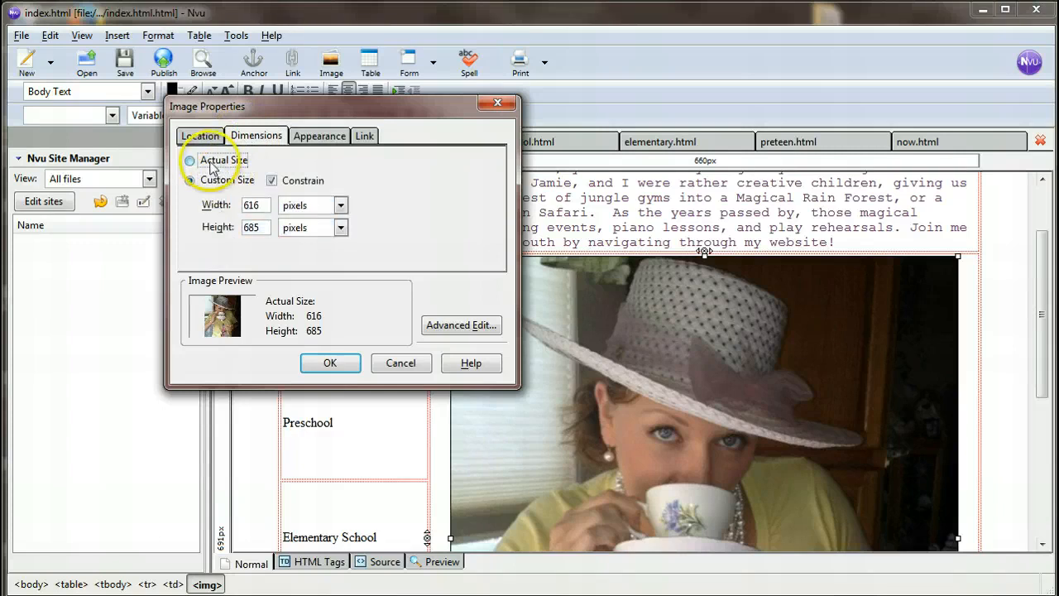
click(195, 160)
click(211, 179)
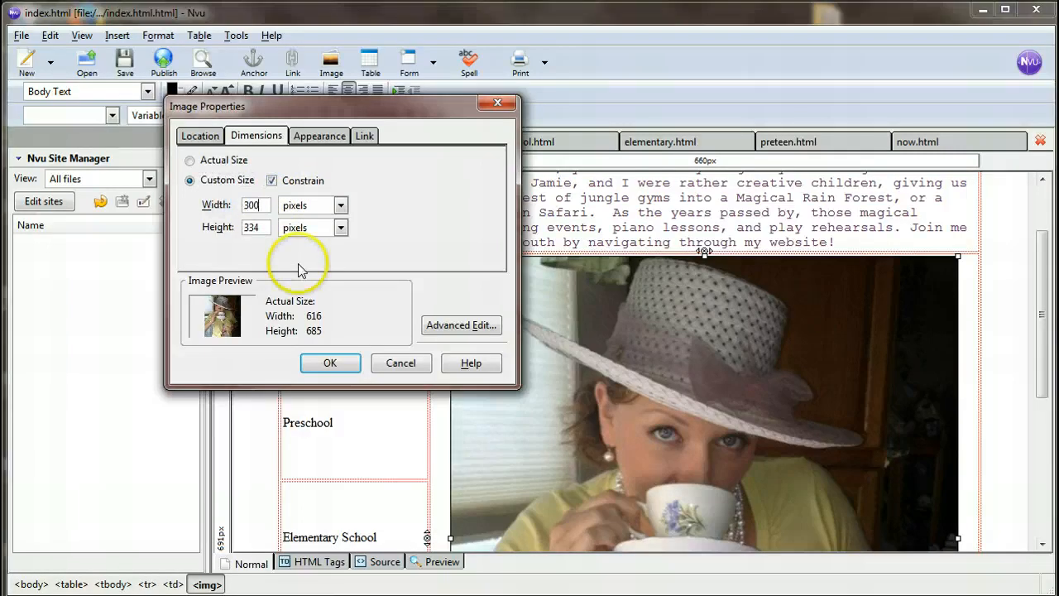
click(331, 361)
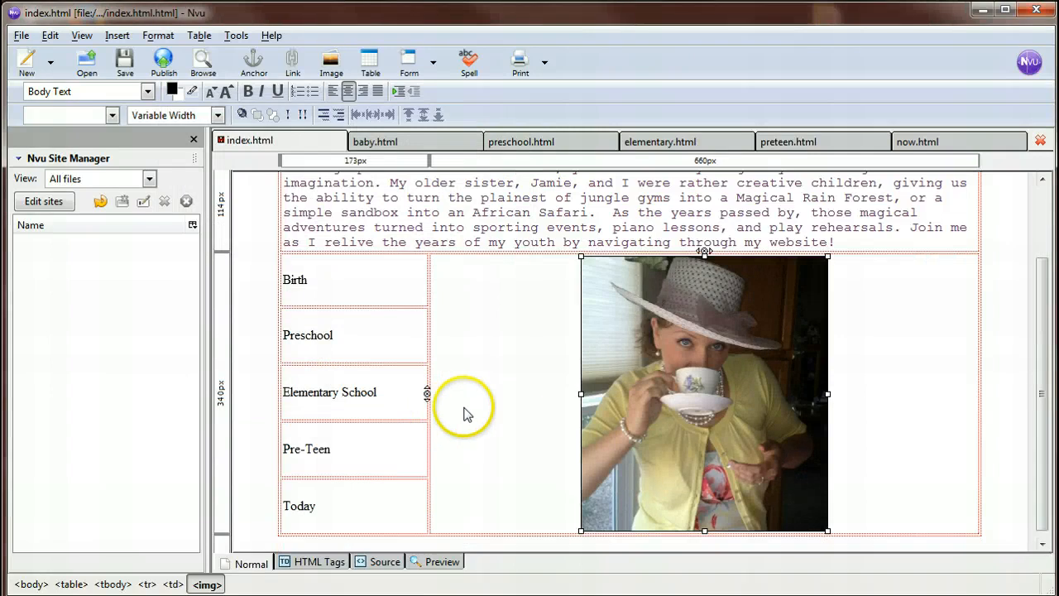
Widen the index table freehand to about 904 pixels.
click(519, 398)
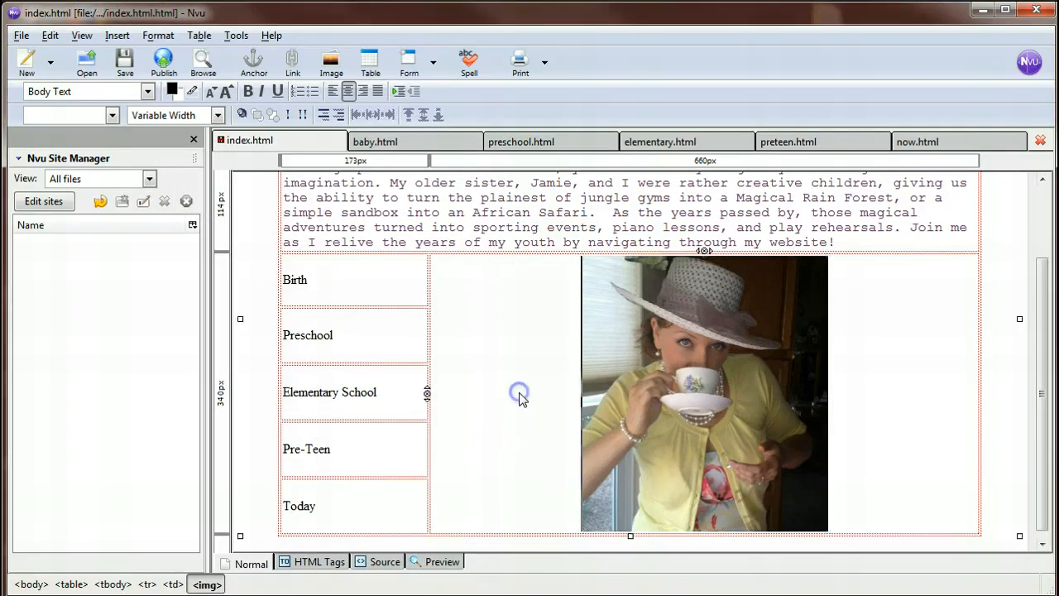
click(794, 228)
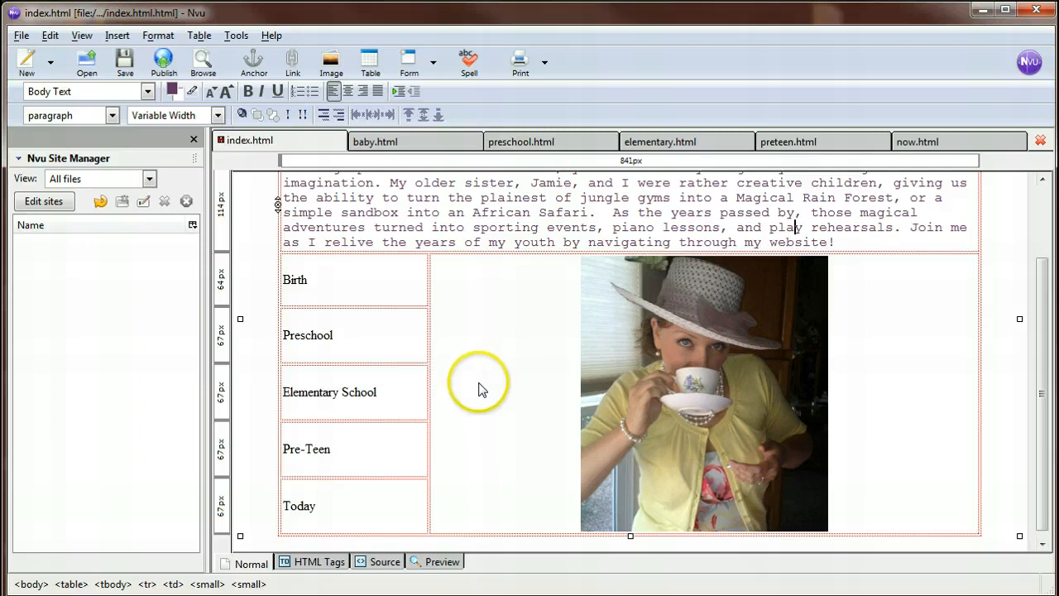
click(979, 264)
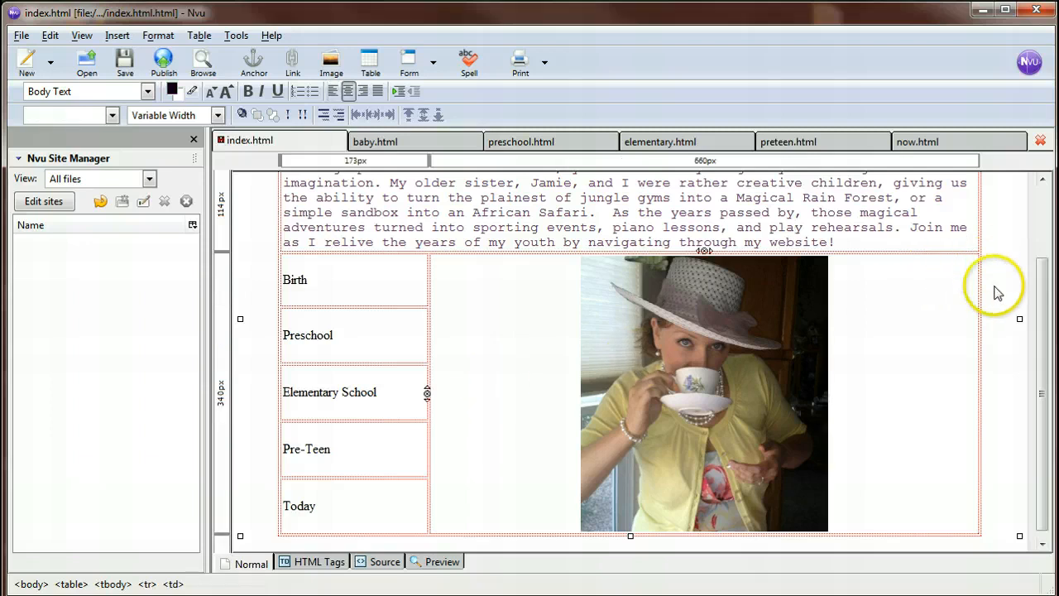
drag(1017, 317, 983, 319)
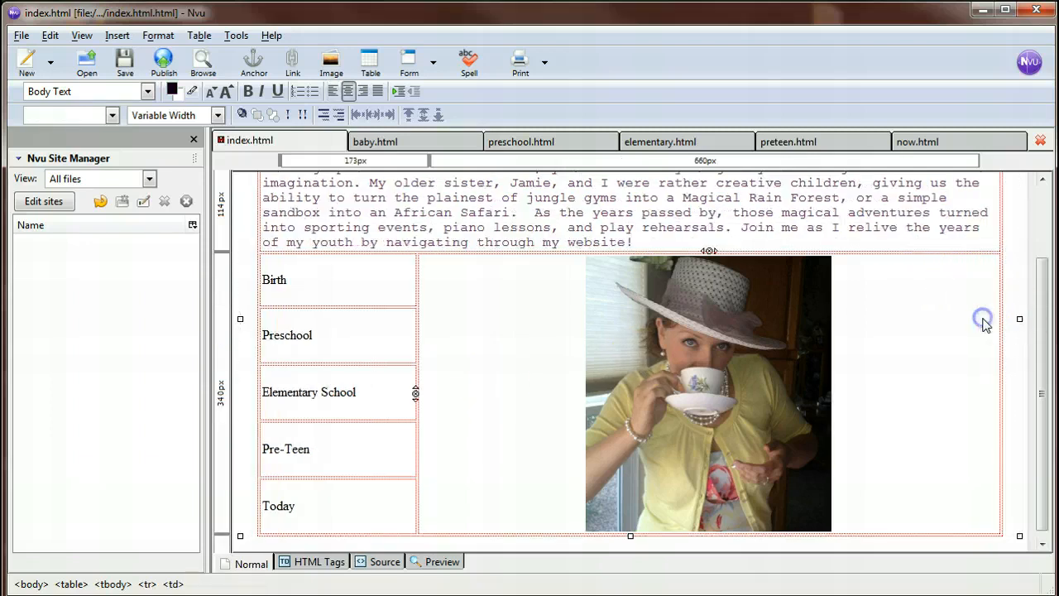
Reduce the index table's width to 850 pixels.
click(536, 300)
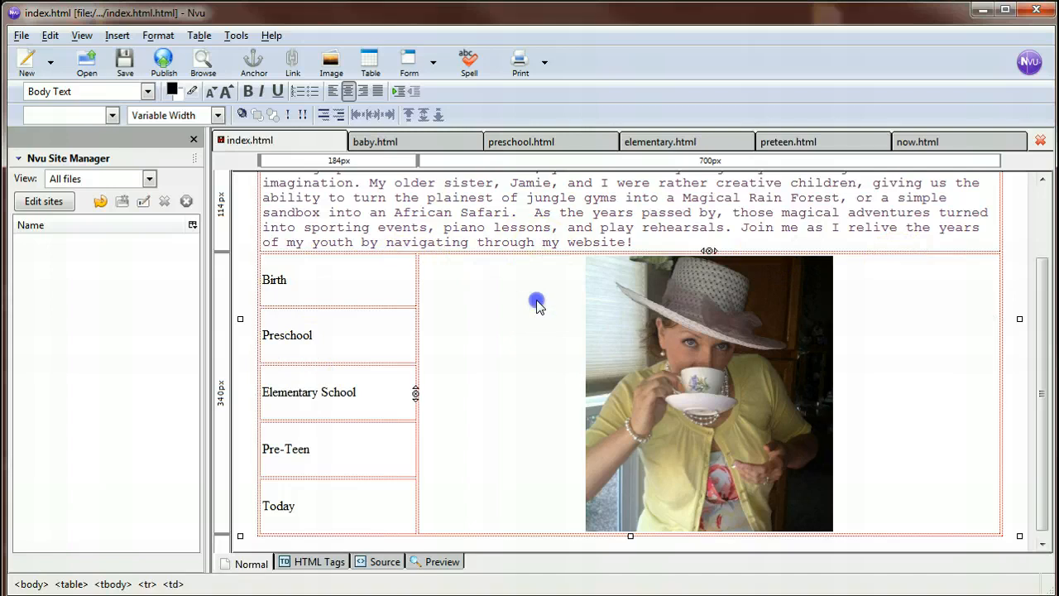
double_click(536, 305)
click(394, 149)
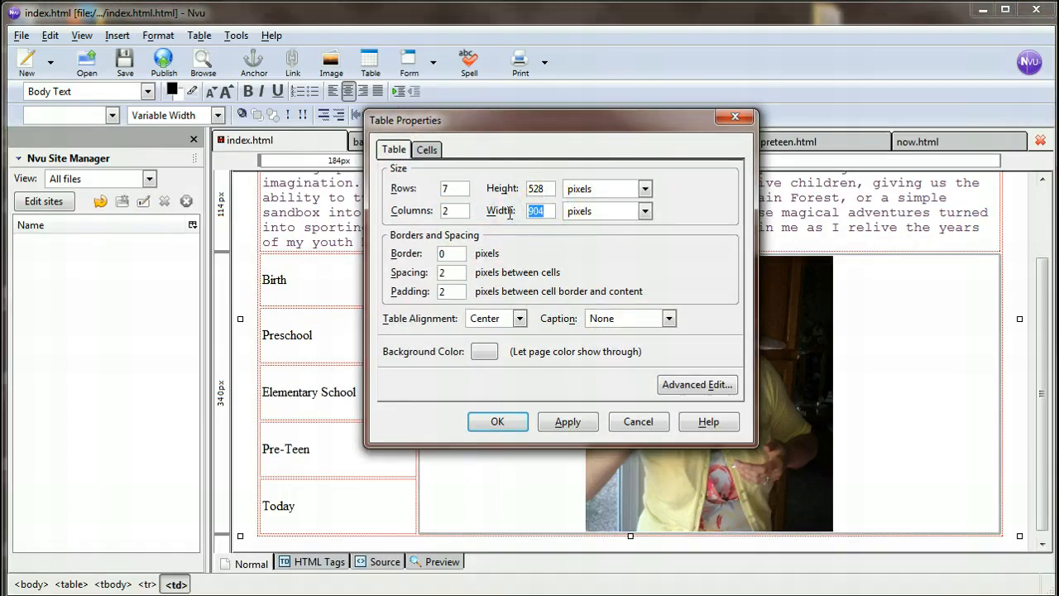
key(Return)
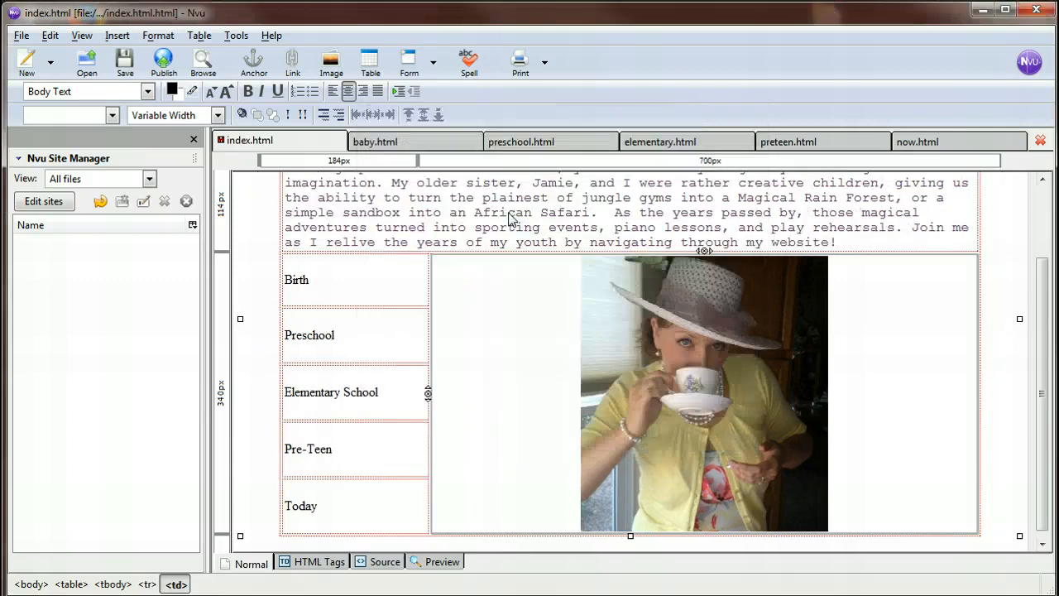
Set the index table's width to 750 pixels.
double_click(494, 333)
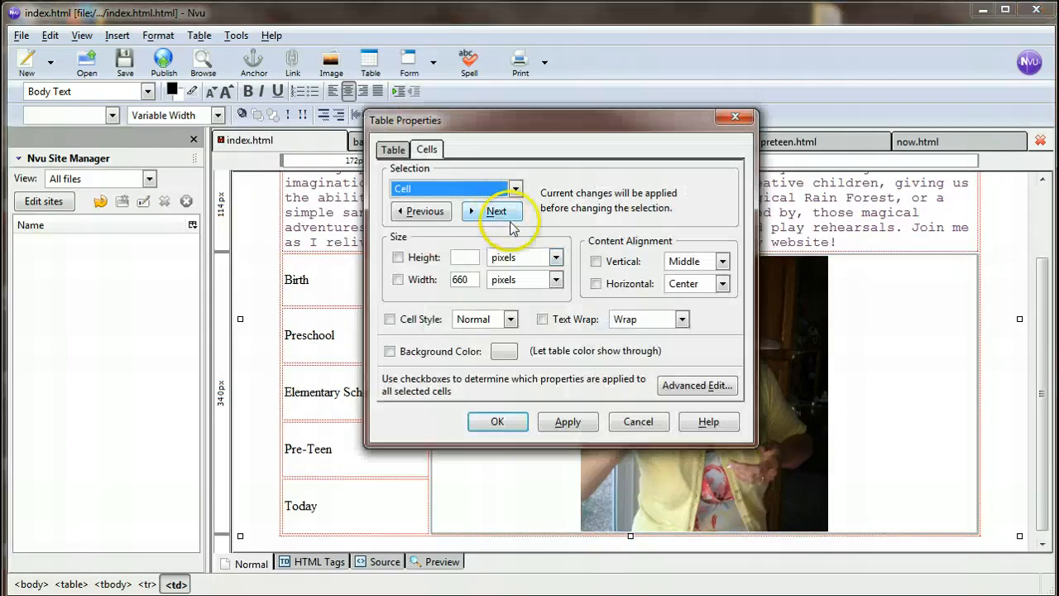
click(394, 151)
double_click(533, 211)
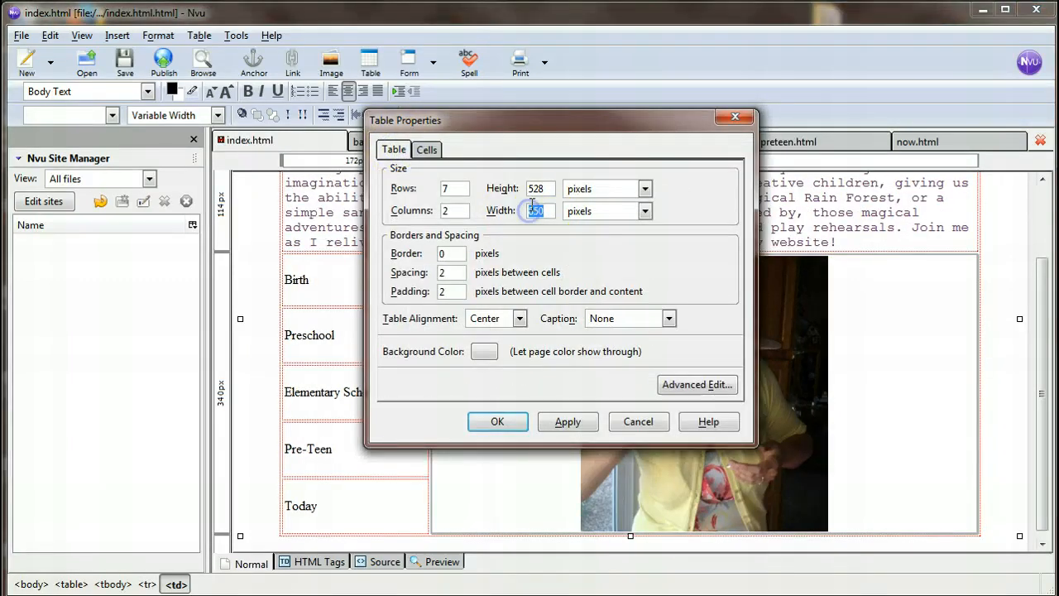
key(Return)
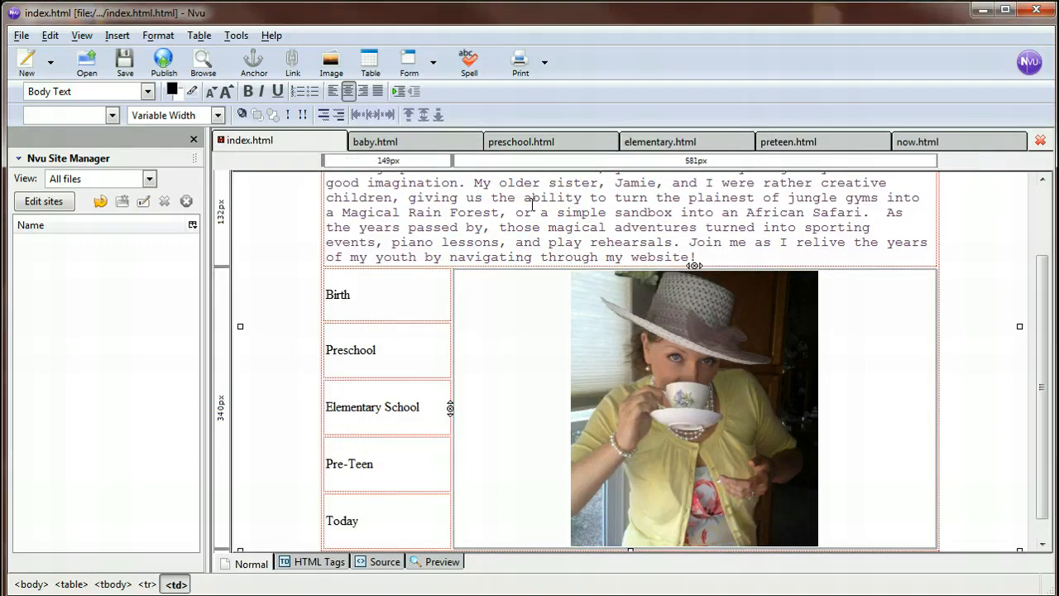
Preview the index page to check the borderless table layout, and return to the normal editing view.
scroll(542, 368, down, 1)
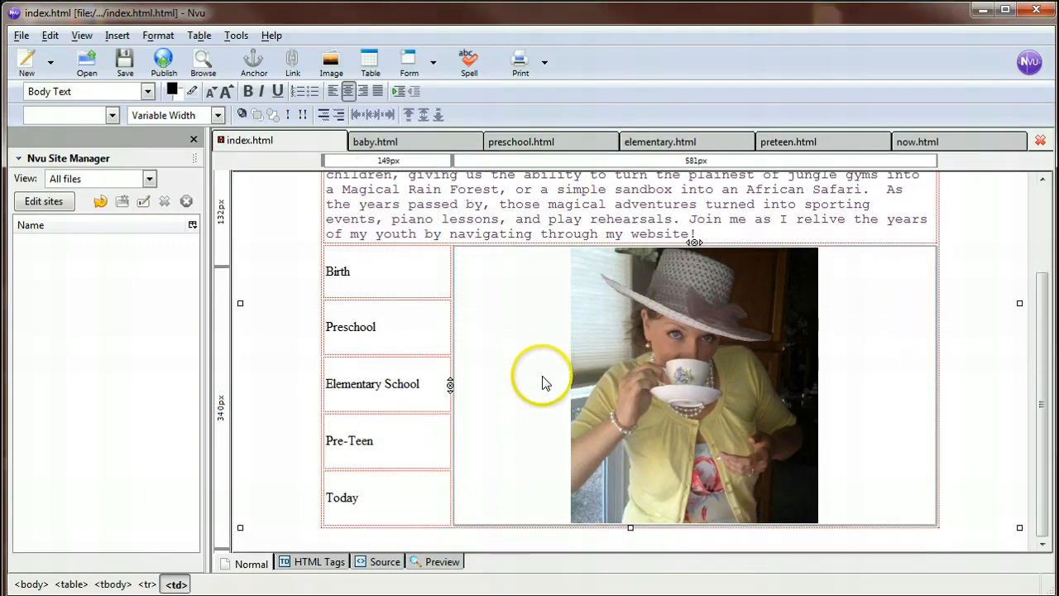
click(426, 561)
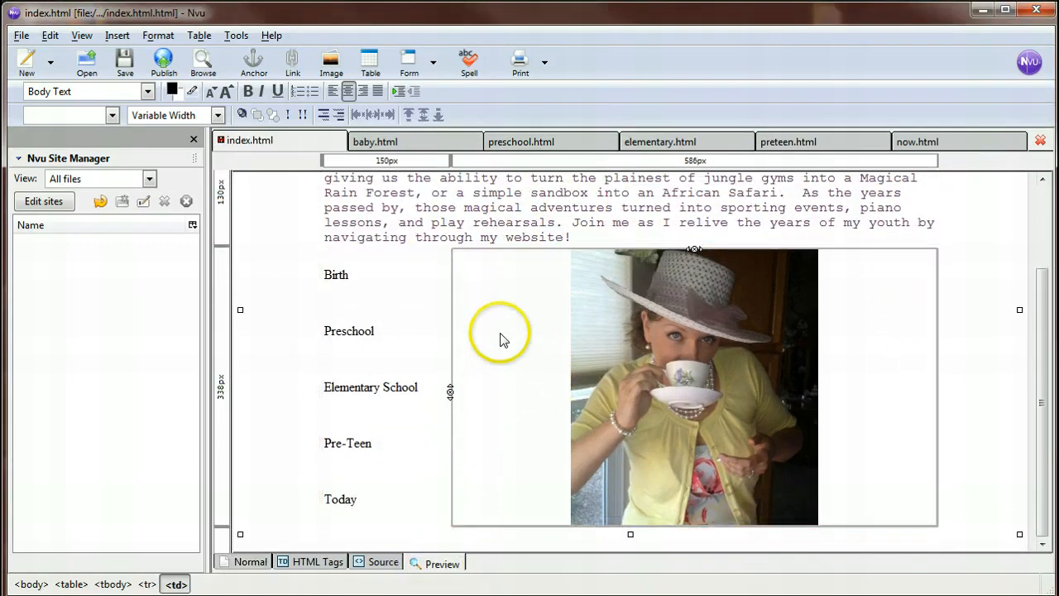
click(581, 207)
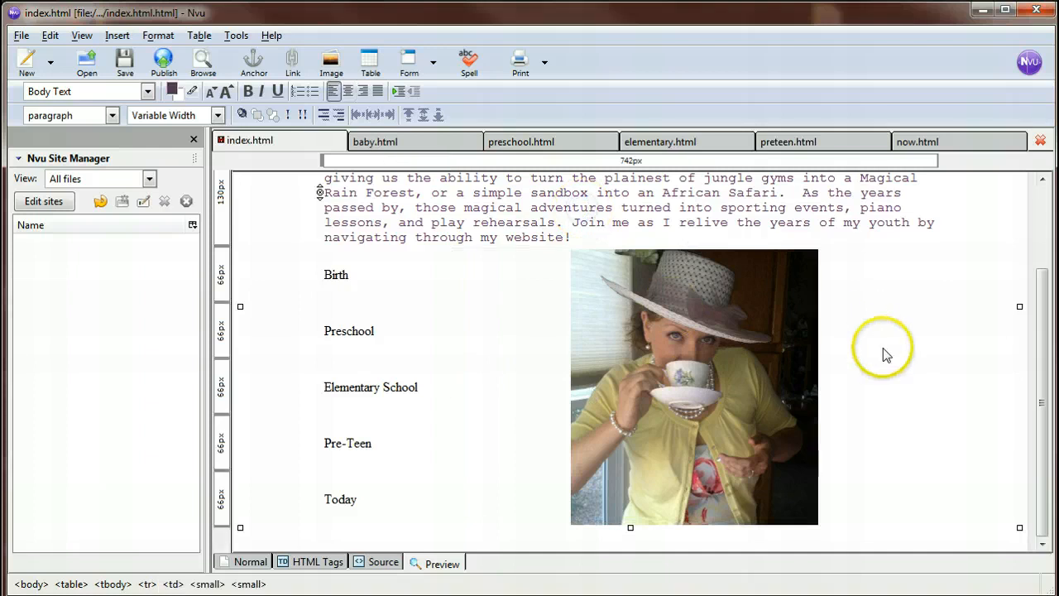
scroll(917, 373, up, 2)
scroll(917, 372, up, 3)
scroll(918, 372, down, 5)
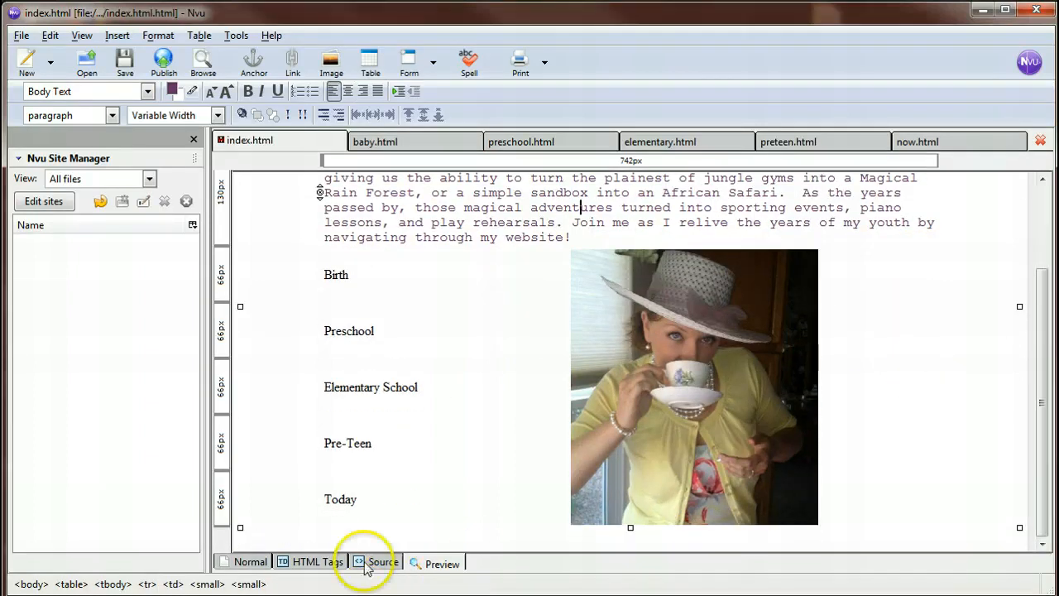
click(238, 557)
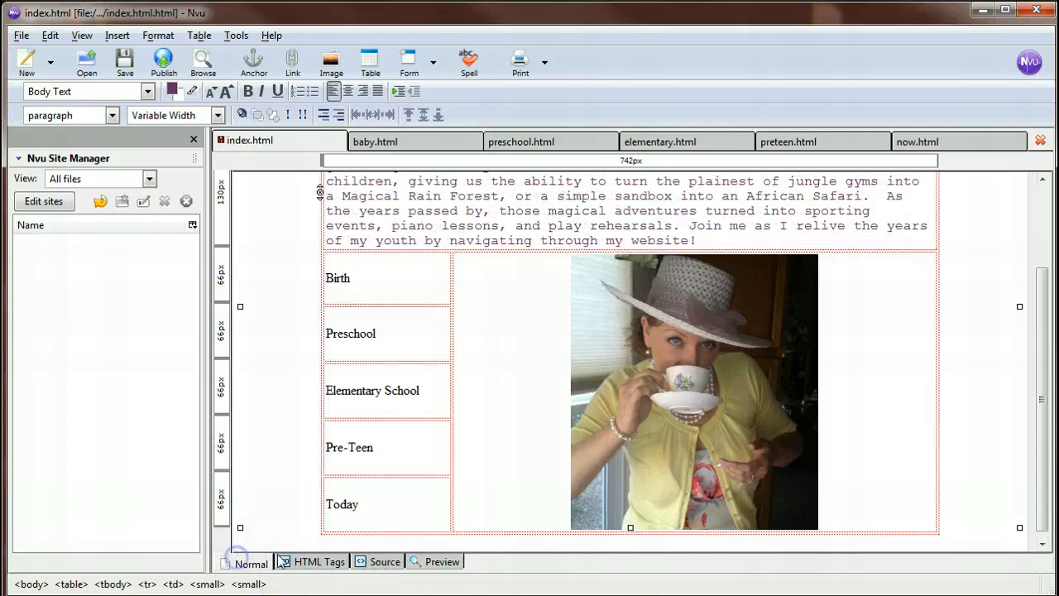
Look over the baby, preschool, elementary, preteen and now pages, and save the index page.
click(411, 143)
click(513, 145)
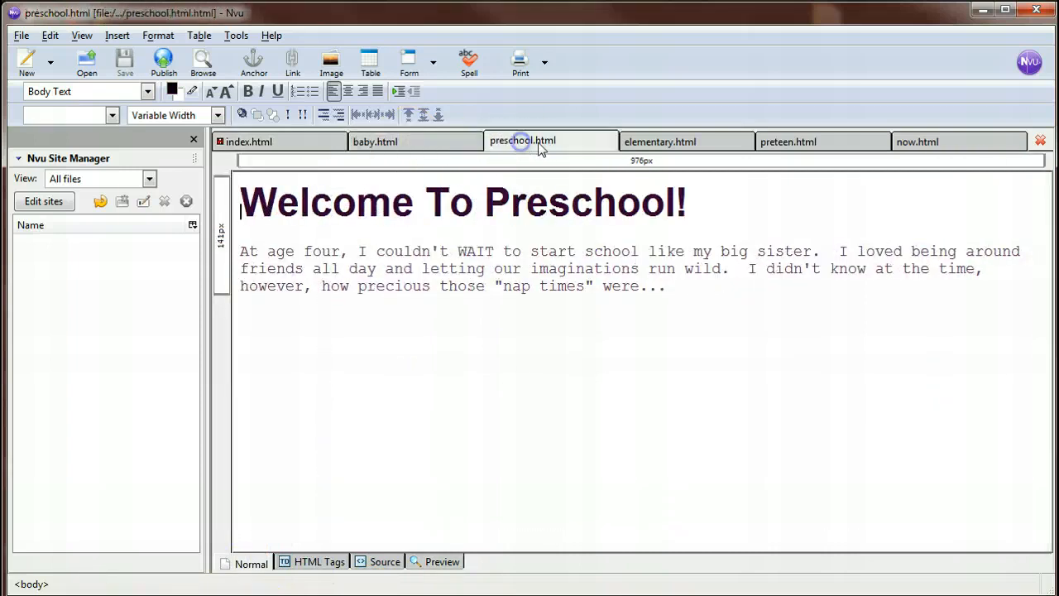
click(672, 146)
click(816, 147)
click(912, 147)
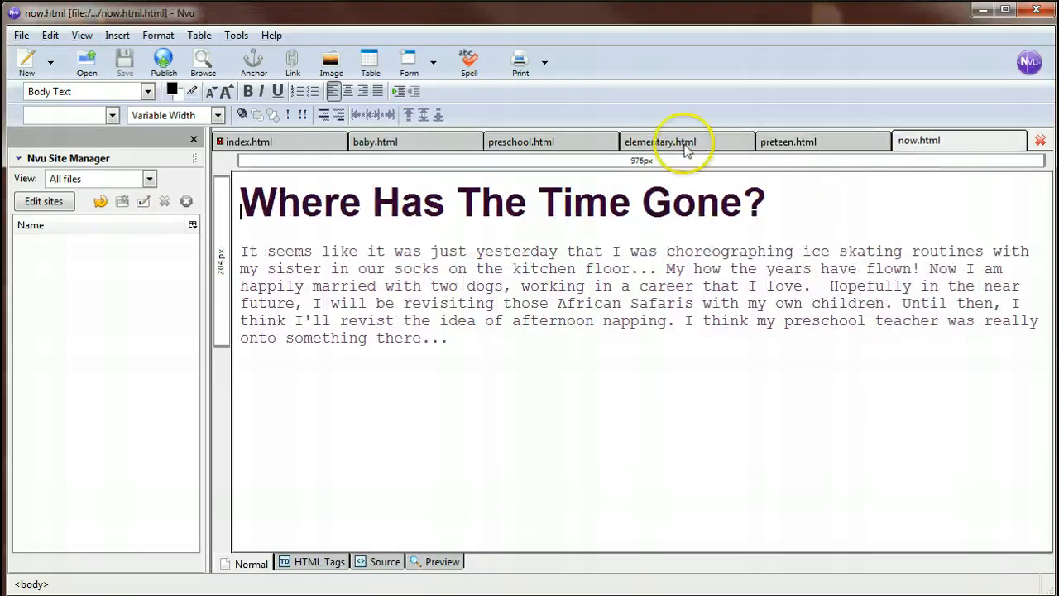
click(278, 149)
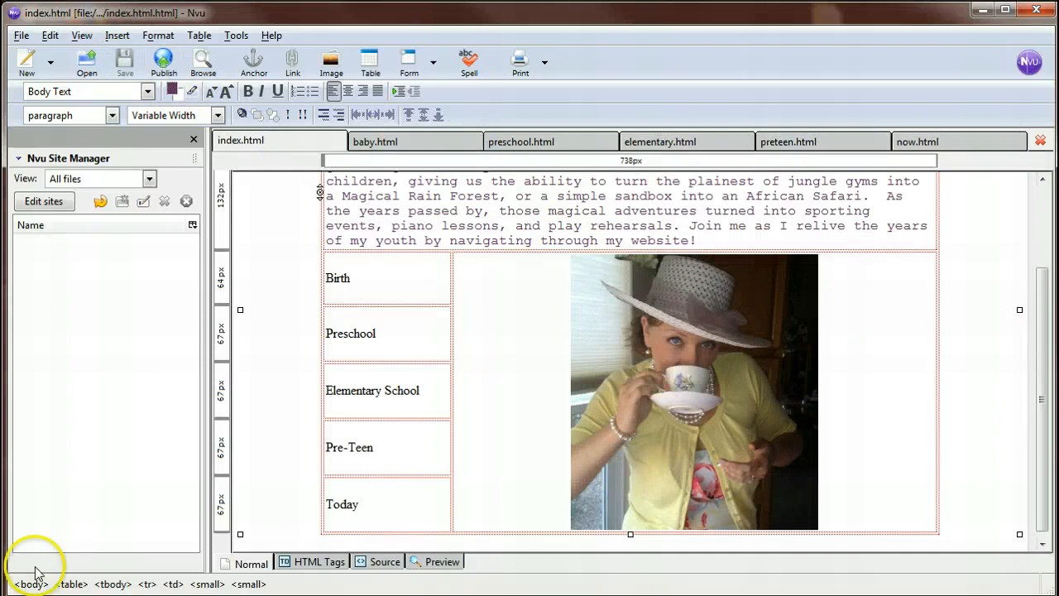
click(517, 143)
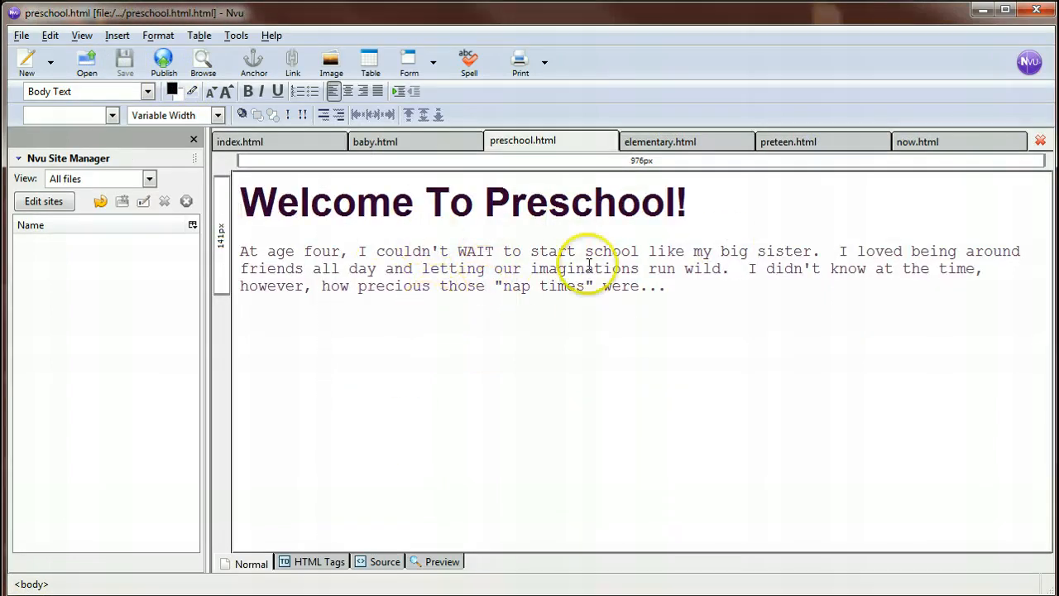
In the index page's source code, copy the whole table from the opening <table tag through </table>, and return to the normal view.
click(318, 147)
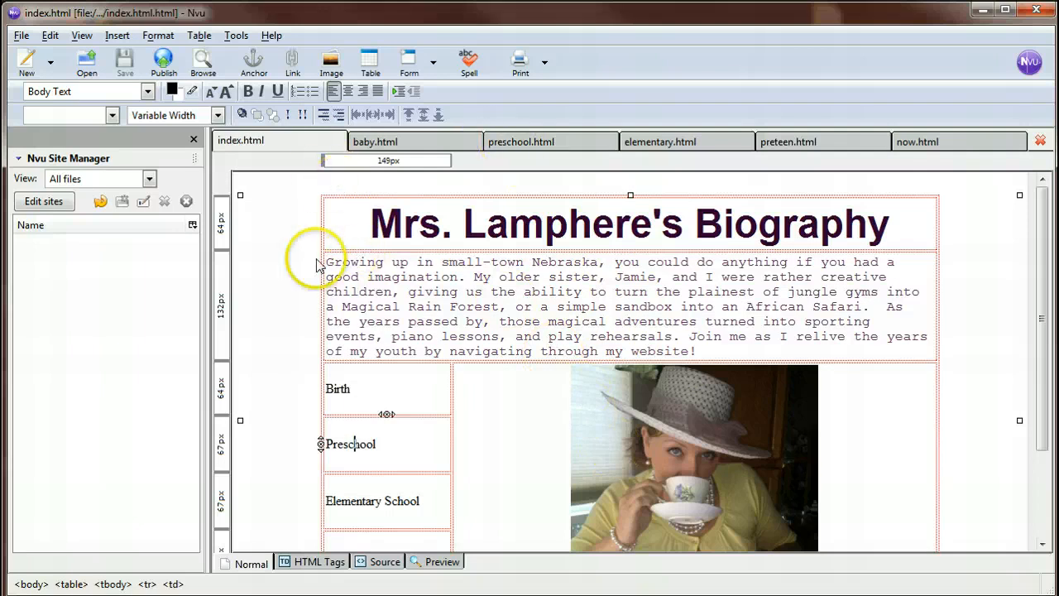
click(385, 562)
scroll(390, 333, up, 7)
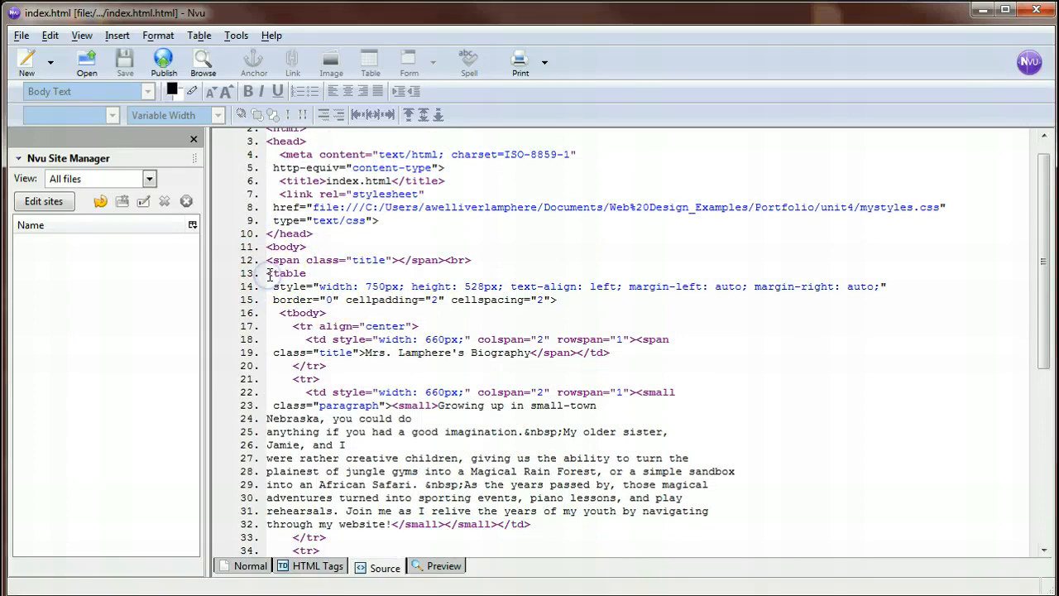
drag(268, 274, 407, 340)
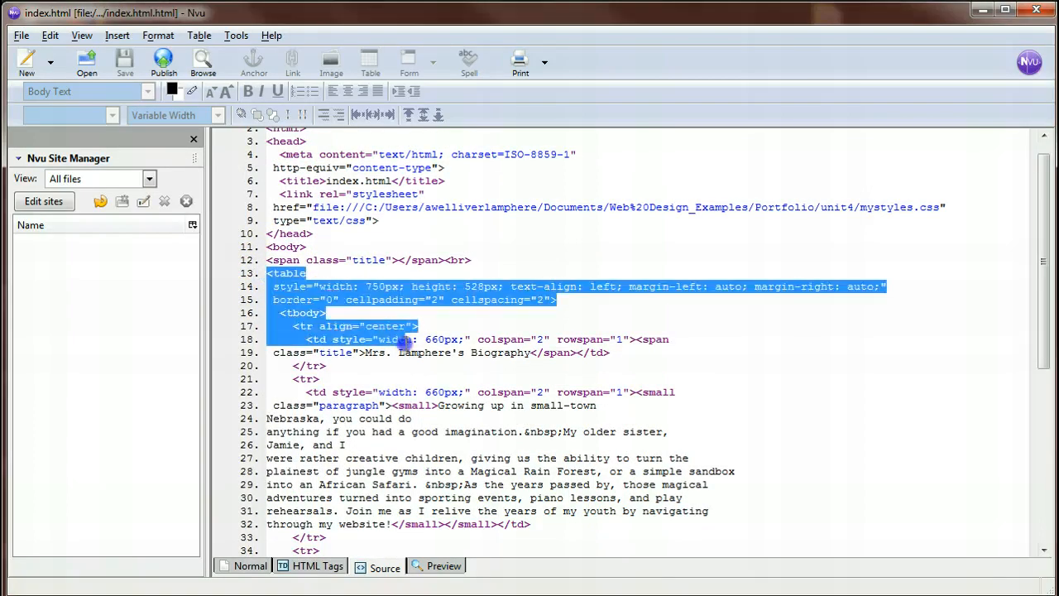
click(315, 300)
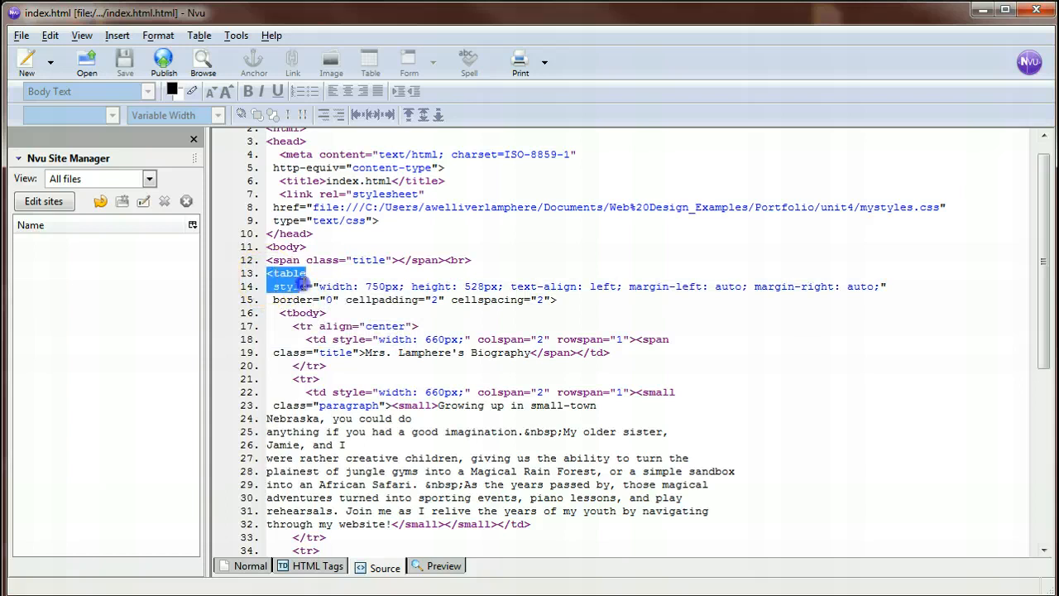
drag(303, 285, 339, 497)
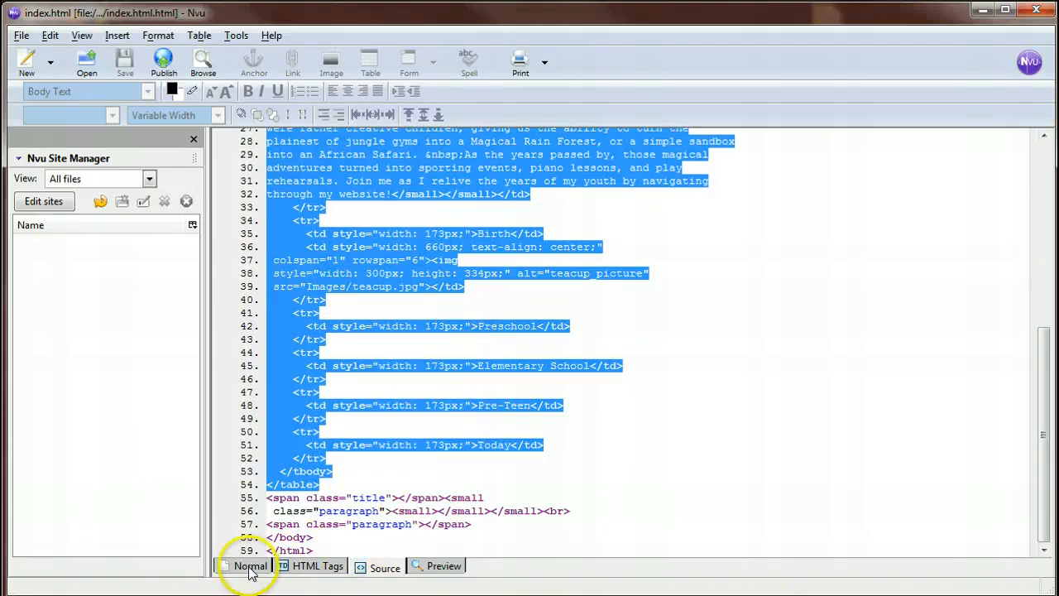
click(251, 569)
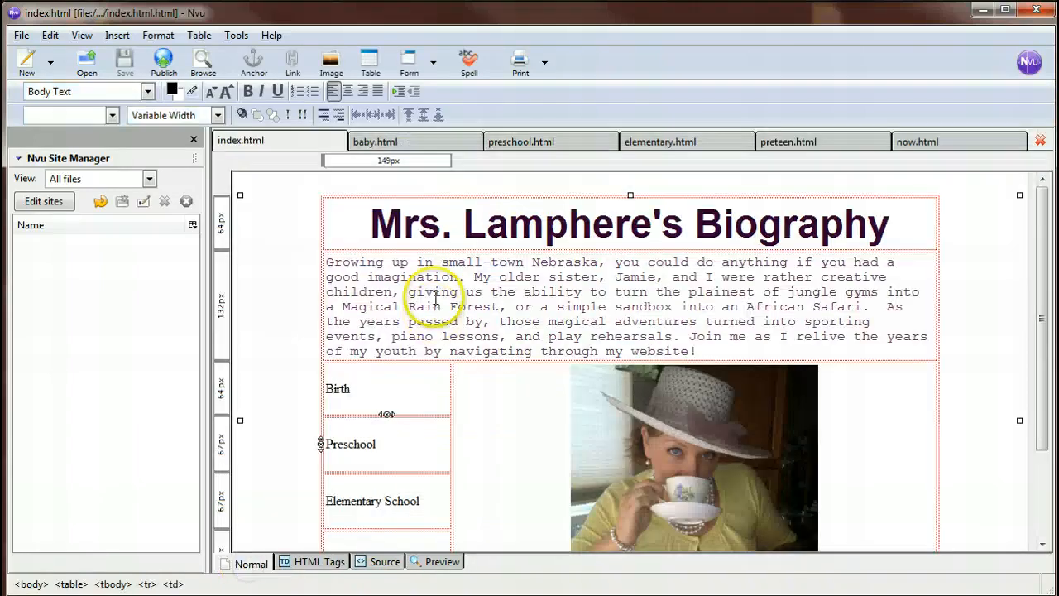
Paste the copied table code into preschool.html's source on a new line below the <body> tag, and return to the normal view.
click(560, 145)
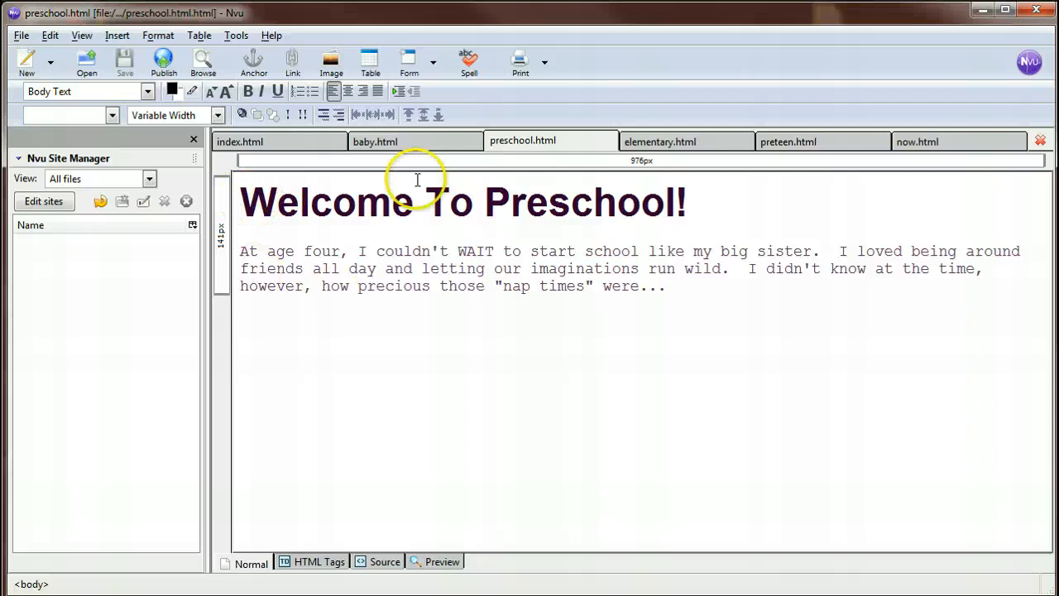
click(383, 562)
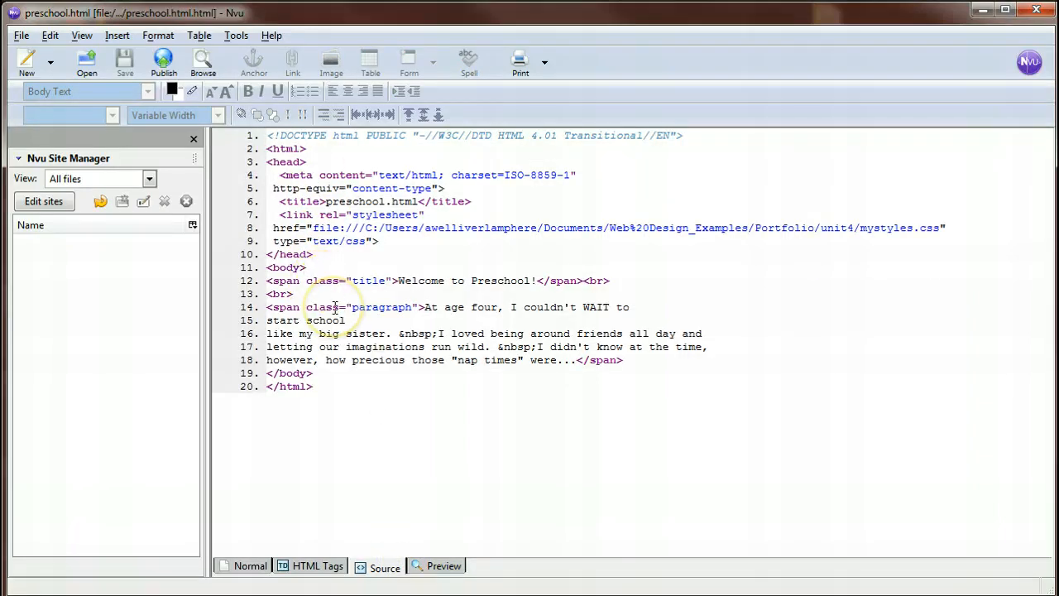
key(Return)
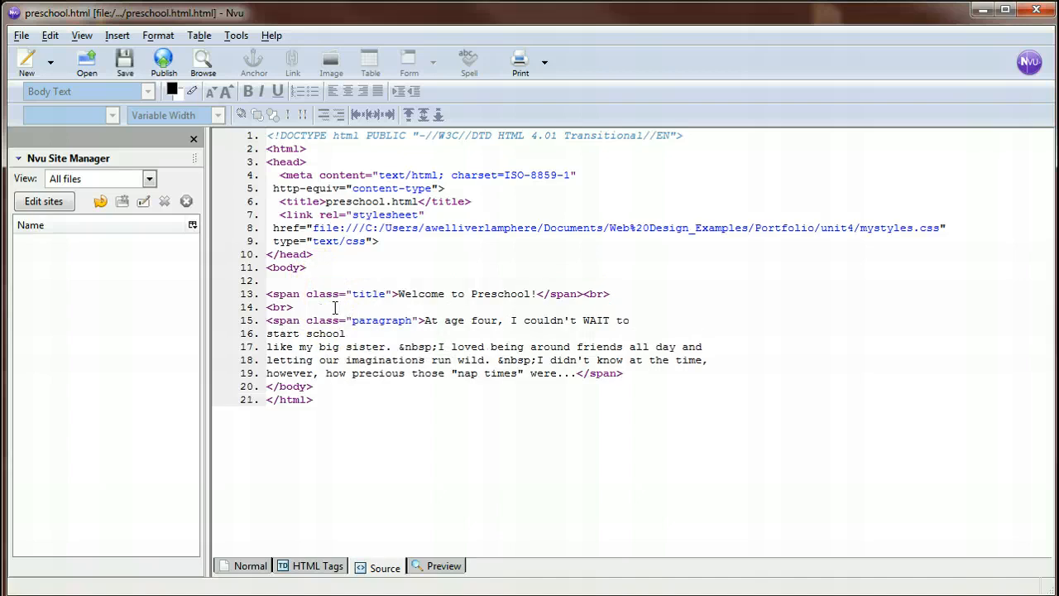
key(ctrl+v)
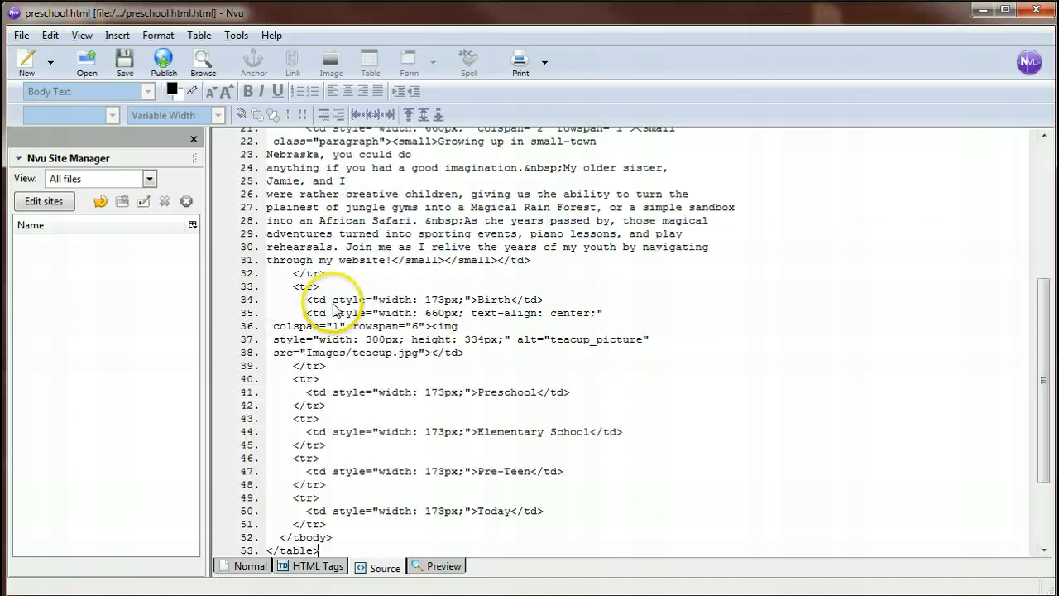
click(245, 569)
Try to replace the pasted table's heading with the "Welcome To Preschool!" heading from below the table.
scroll(529, 372, down, 3)
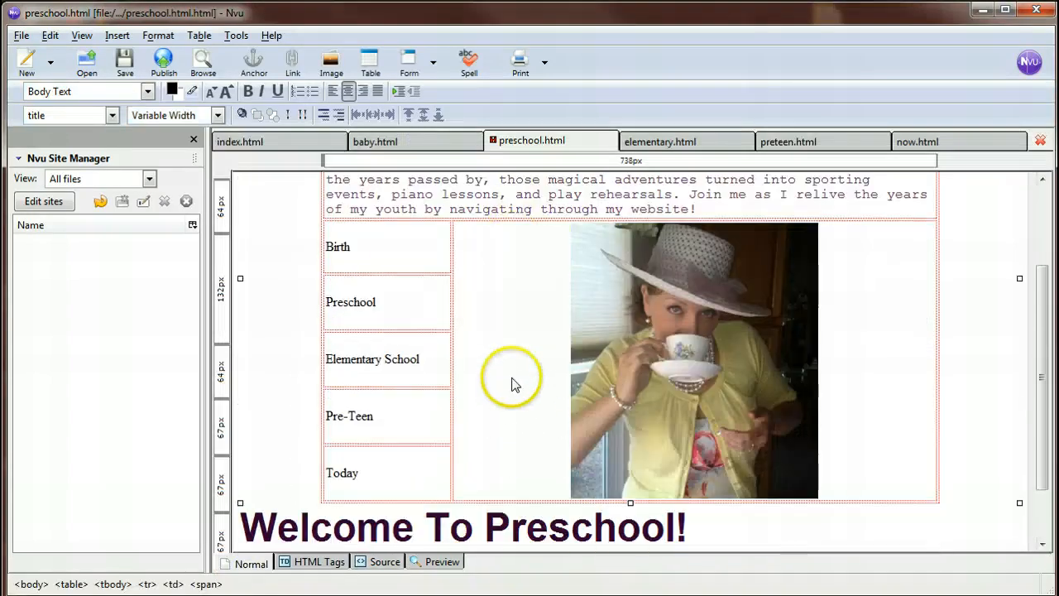
scroll(497, 372, down, 3)
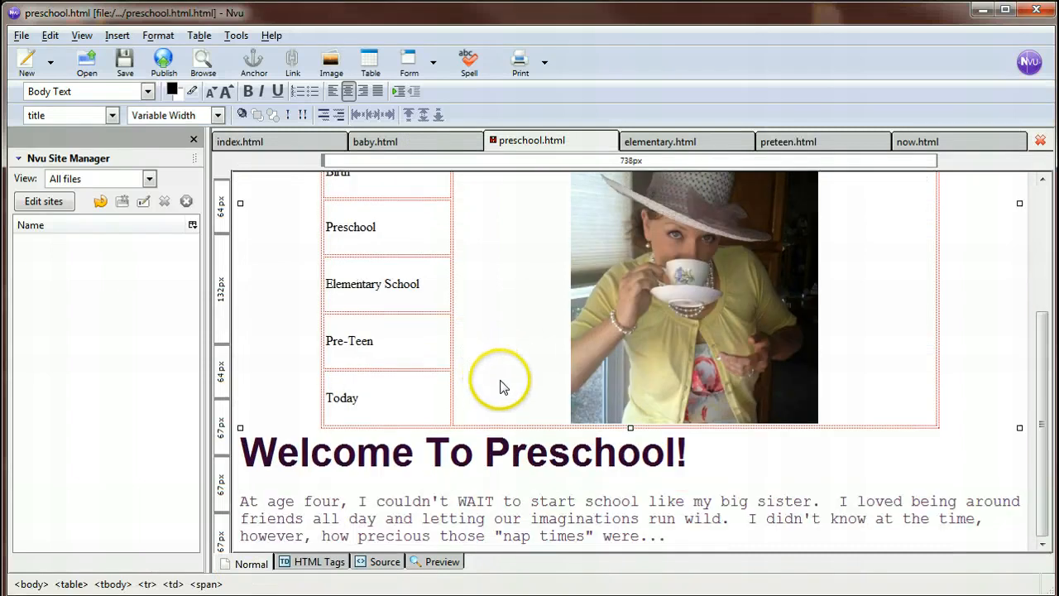
drag(709, 469, 257, 443)
key(ctrl+c)
scroll(449, 432, up, 5)
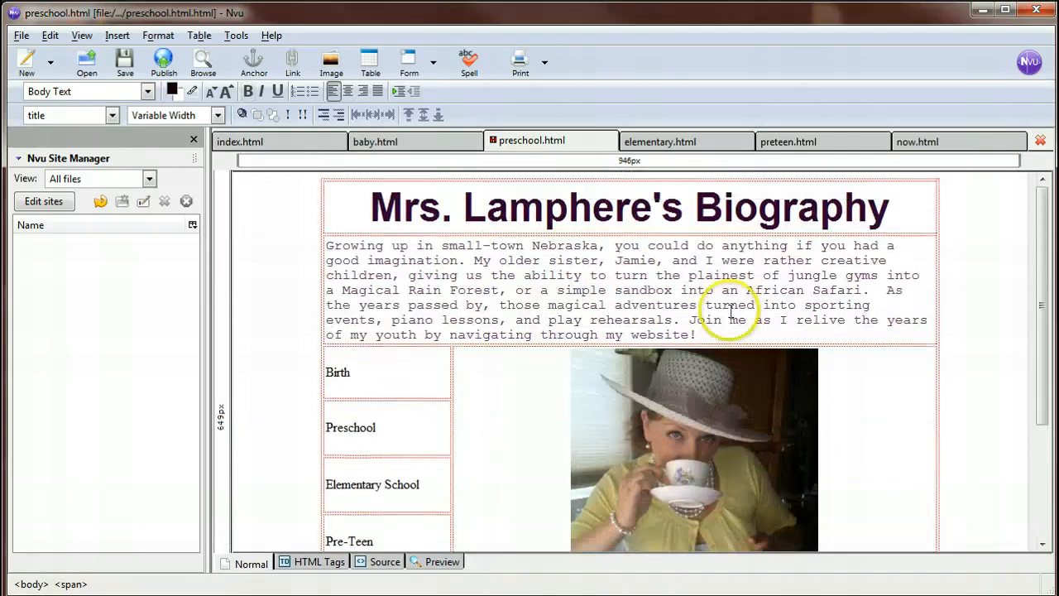
triple_click(865, 213)
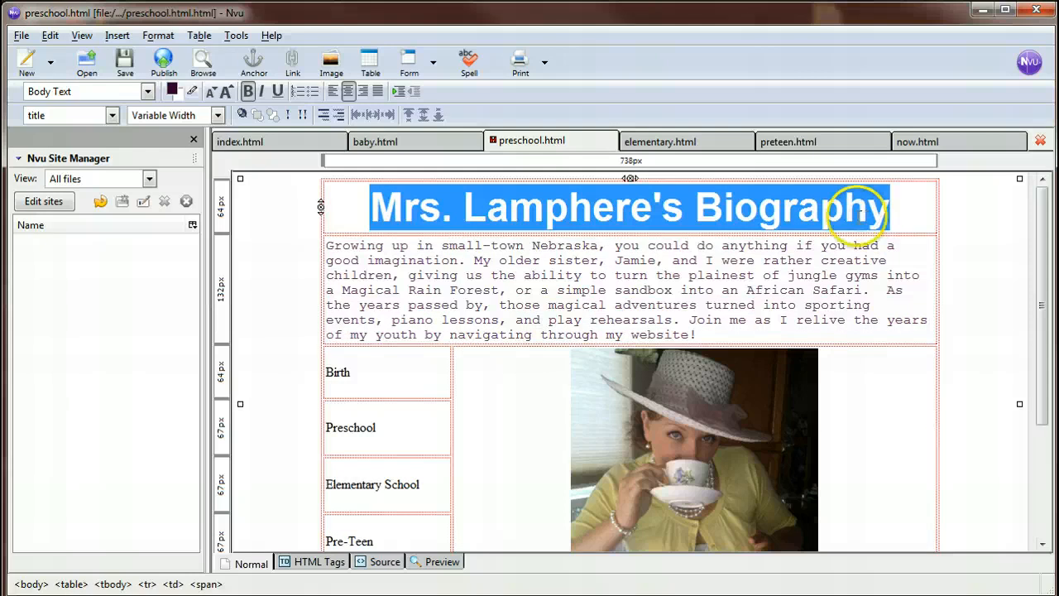
text(Mrs. Lamphere's Biography)
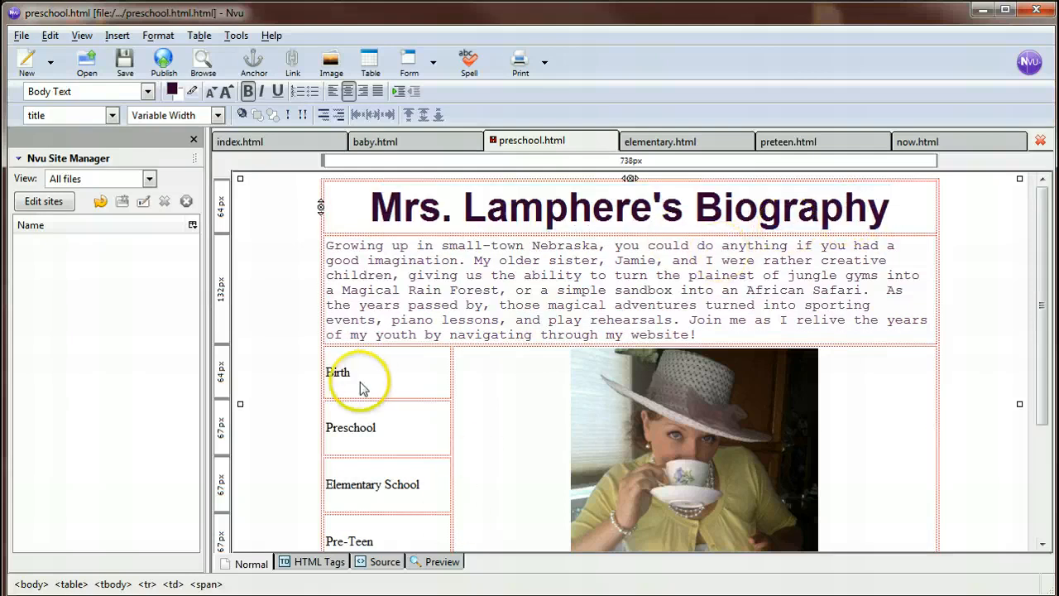
Undo the last two heading edits on the preschool page.
click(48, 36)
click(48, 54)
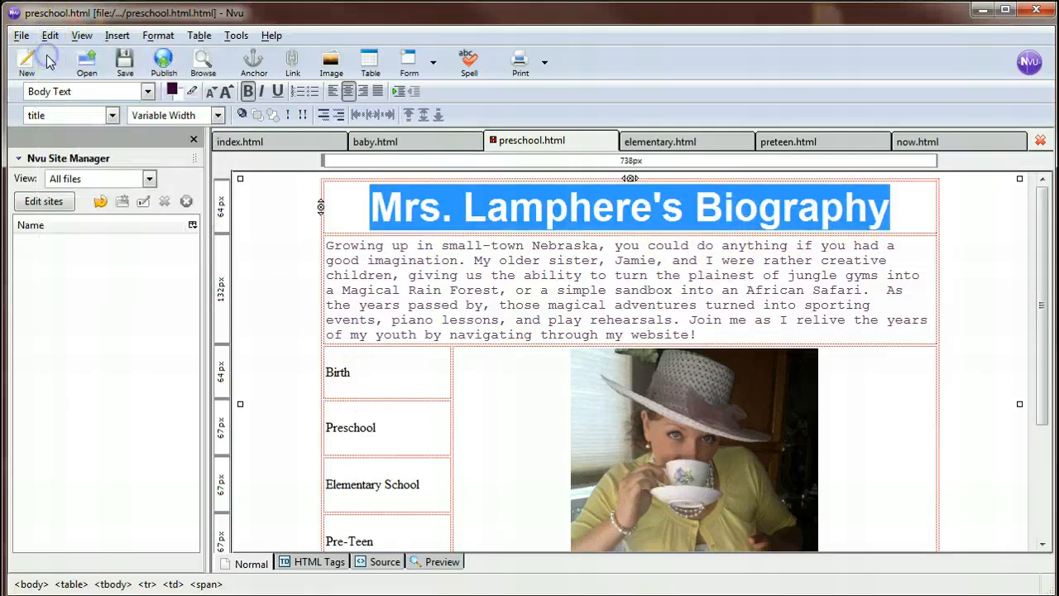
click(49, 36)
click(48, 53)
Copy the "Welcome To Preschool!" heading from below the table and paste it over the heading in the table's first row.
scroll(433, 333, down, 4)
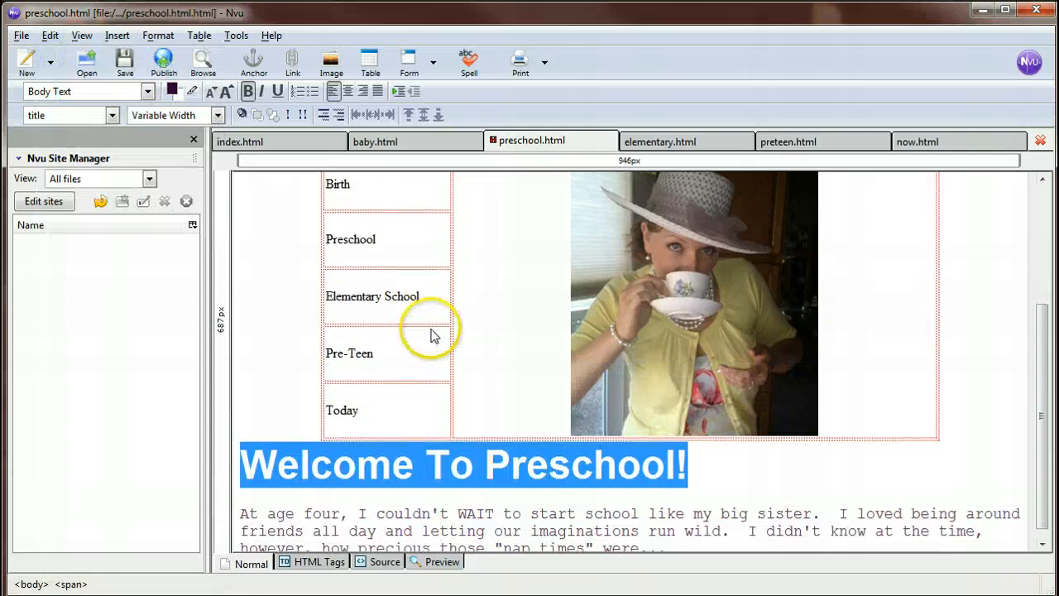
scroll(463, 364, up, 2)
click(468, 371)
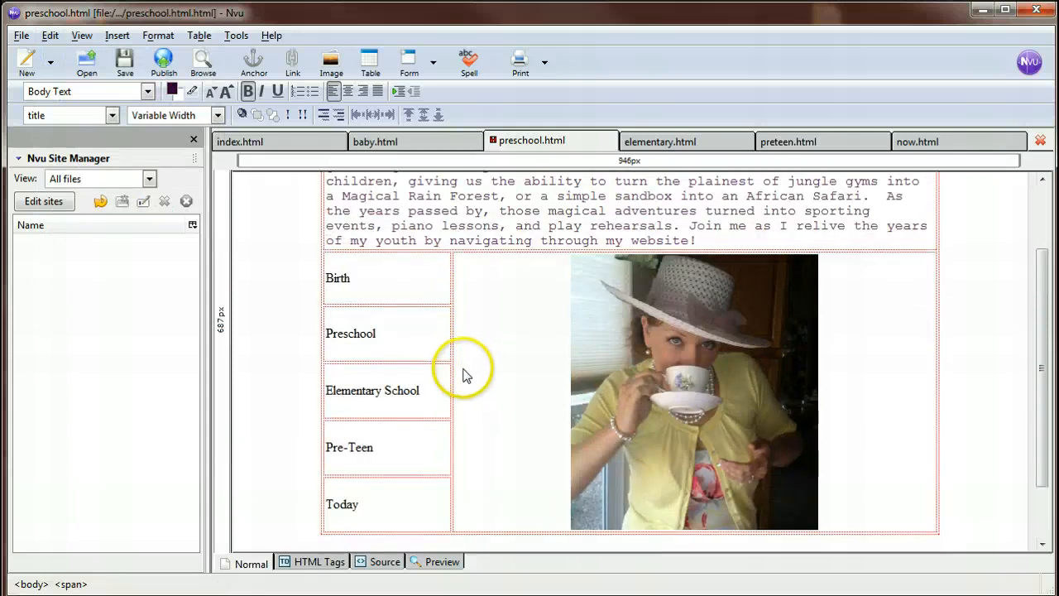
scroll(466, 374, up, 2)
double_click(551, 205)
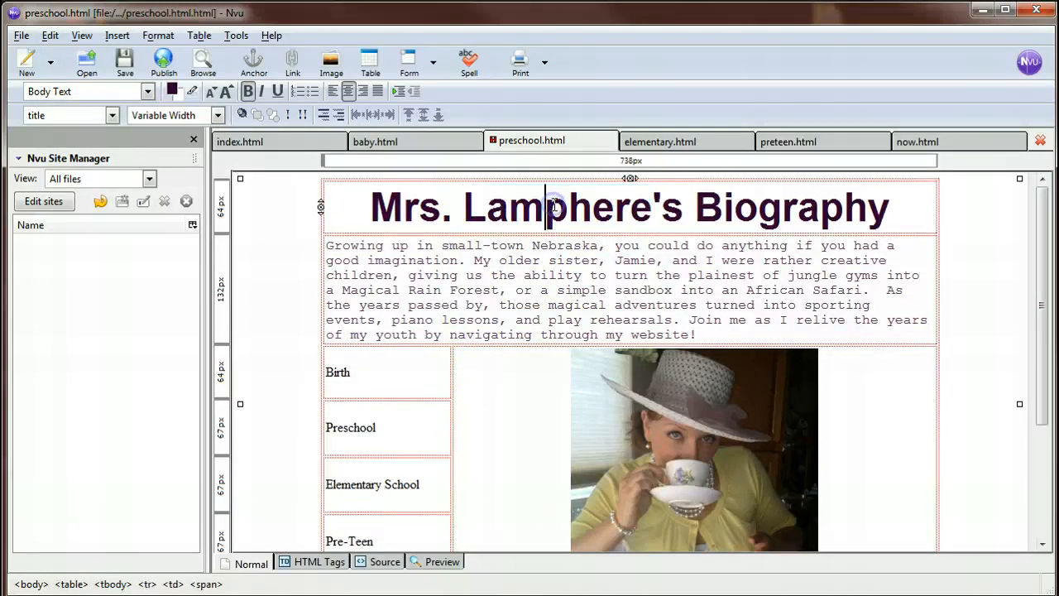
double_click(554, 204)
triple_click(552, 205)
key(ctrl+v)
scroll(529, 248, down, 3)
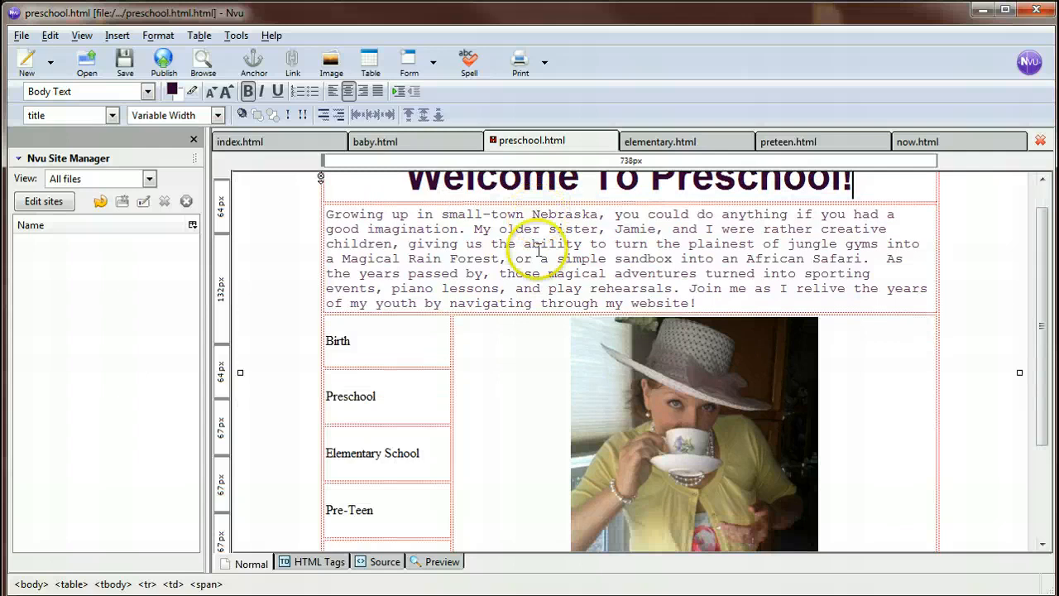
Copy the preschool paragraph from below the table and paste it over the introductory text in the table's second row.
scroll(512, 331, down, 1)
drag(667, 541, 234, 488)
scroll(416, 444, up, 3)
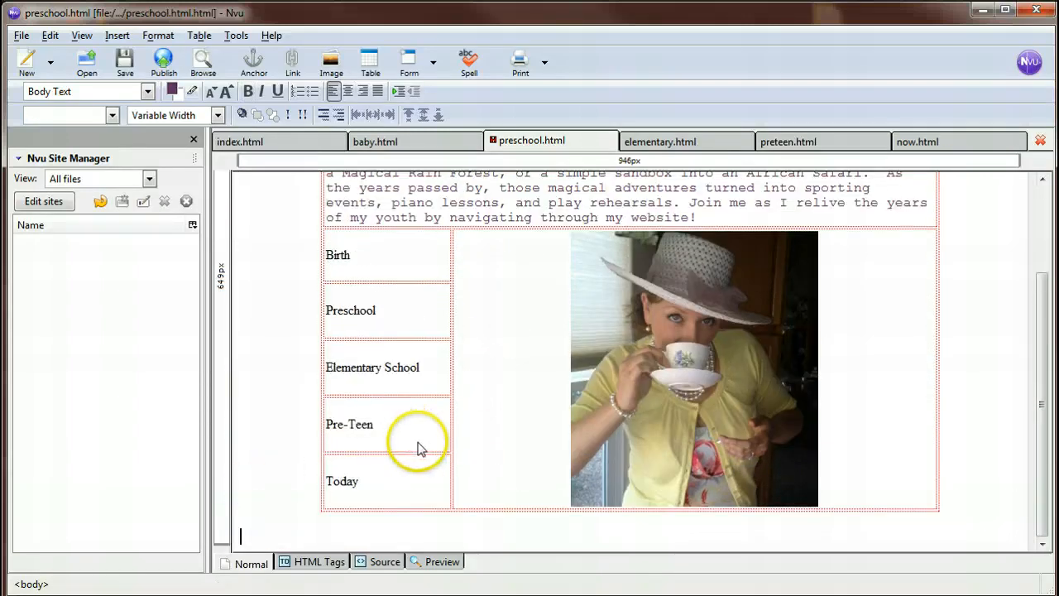
drag(699, 312, 326, 213)
text(At age four, I couldn't WAIT to start school like my big sister.  I loved being around friends all day and letting our imaginations run wild.  I didn't know at the time, however, how precious those "nap times" were. .)
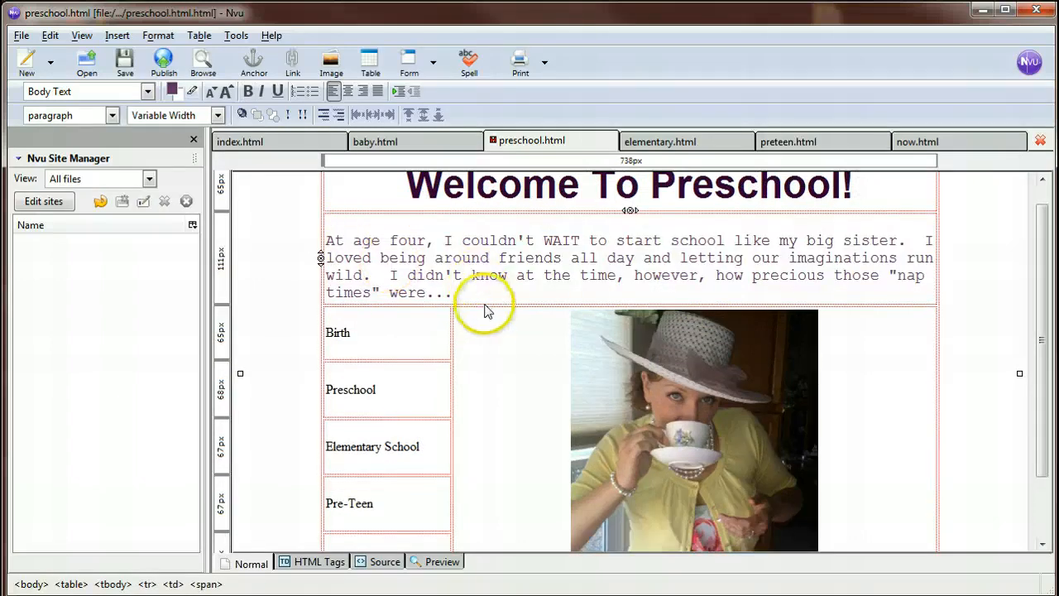
scroll(406, 355, down, 2)
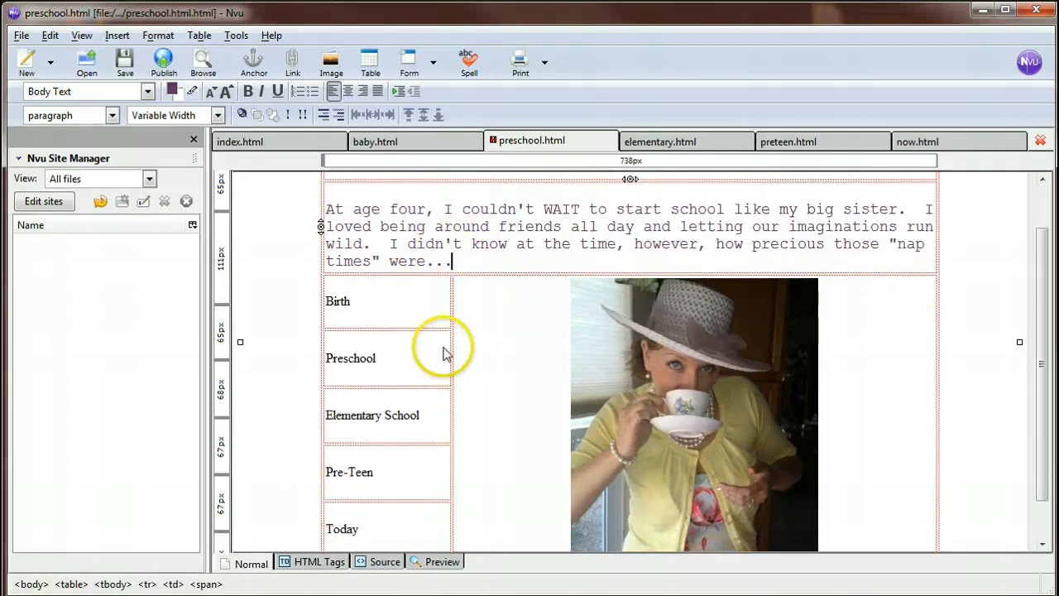
scroll(496, 397, up, 3)
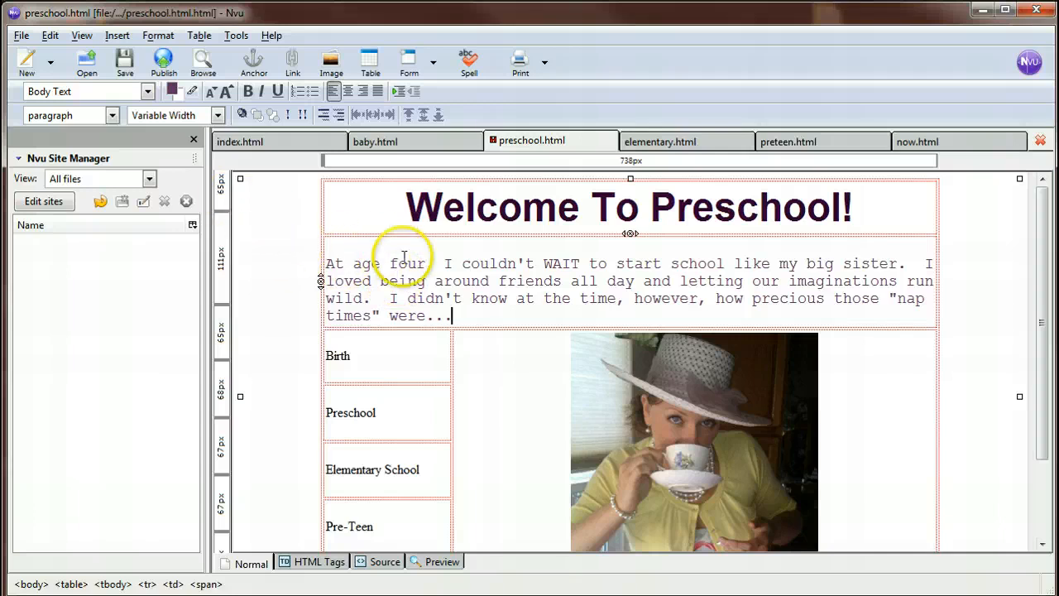
click(266, 142)
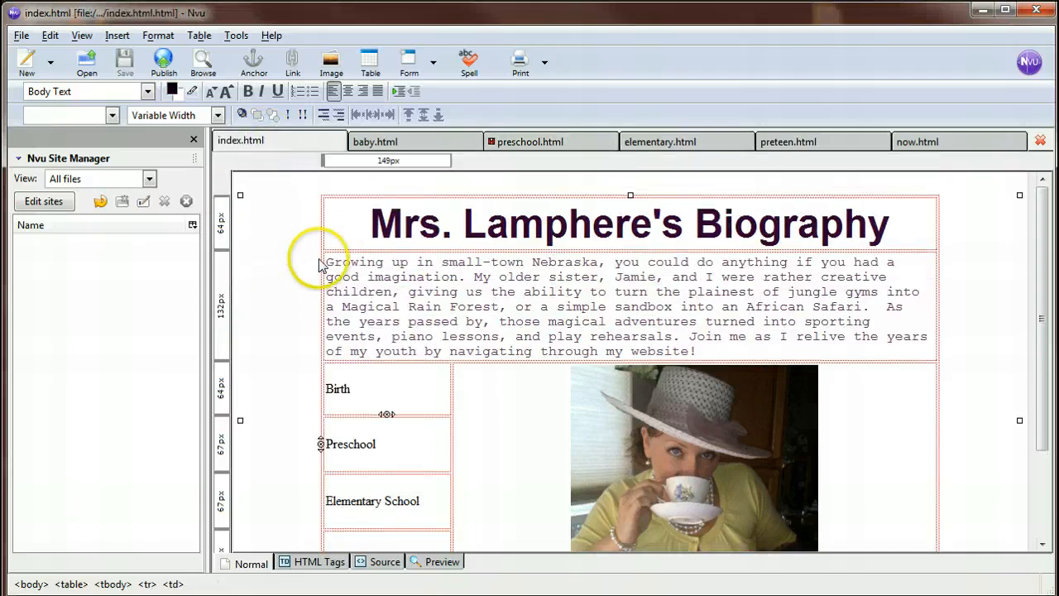
click(433, 143)
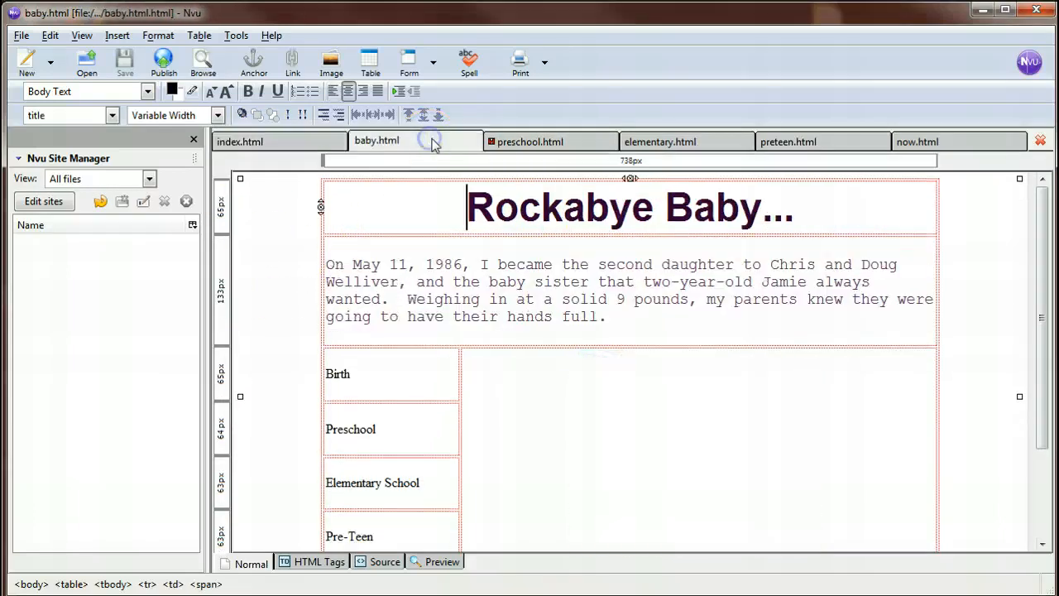
click(536, 144)
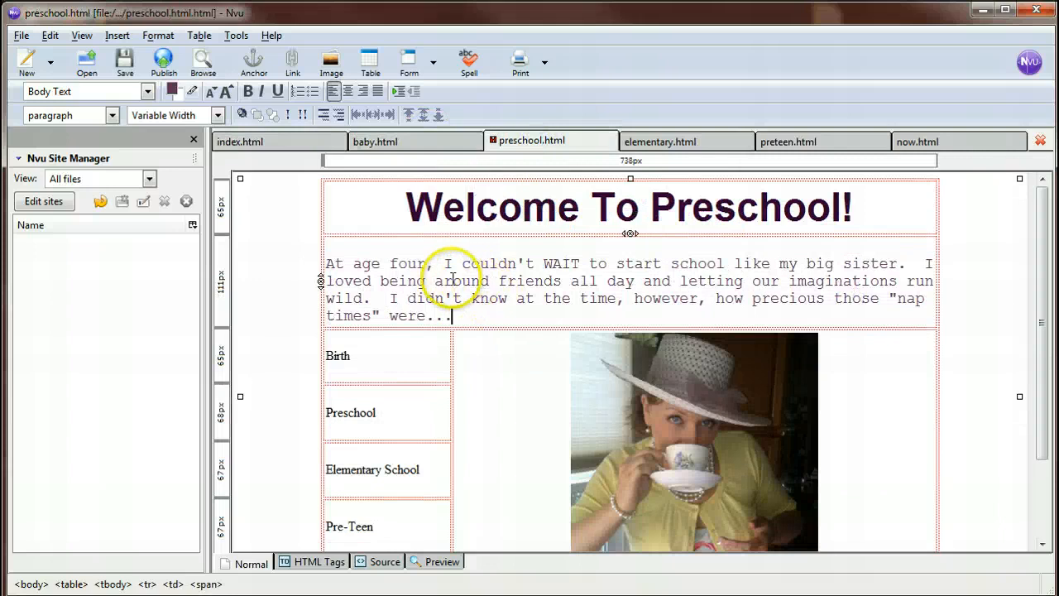
click(365, 279)
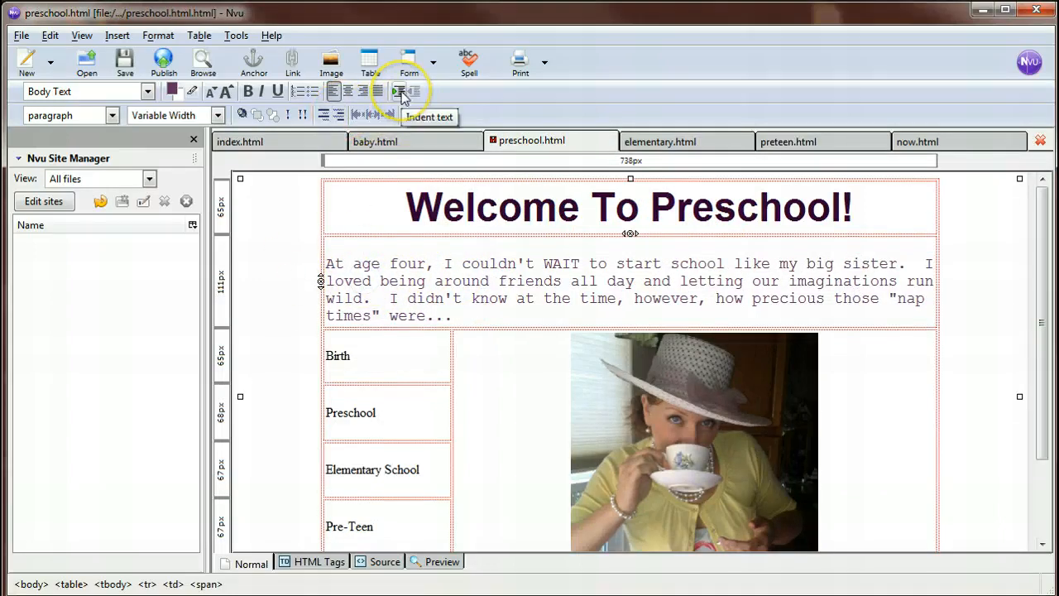
double_click(402, 281)
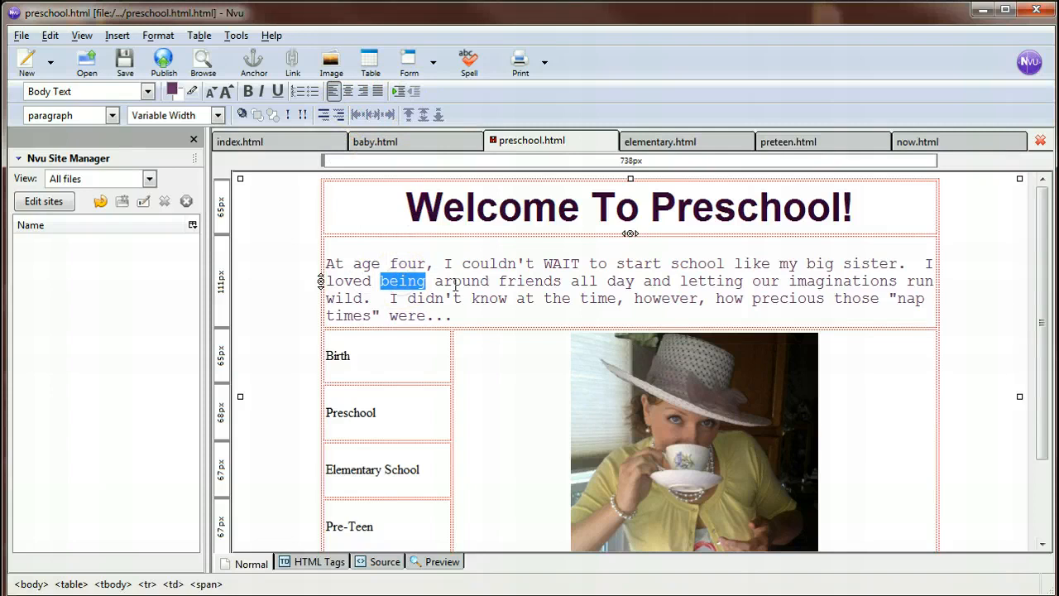
Set the preschool paragraph cell's vertical content alignment to Top and remove the blank line above its text.
double_click(475, 317)
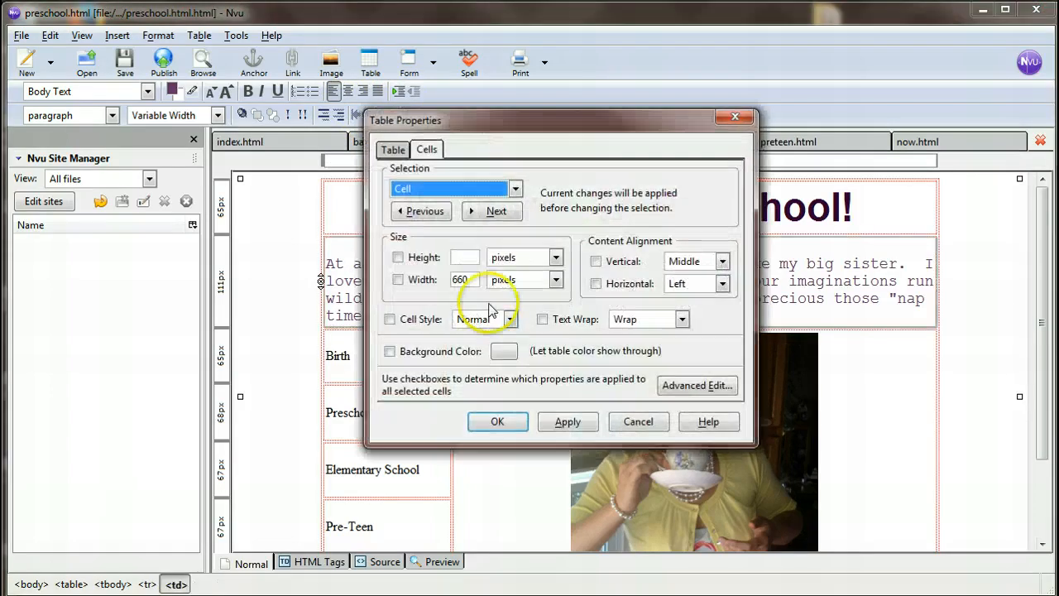
click(622, 261)
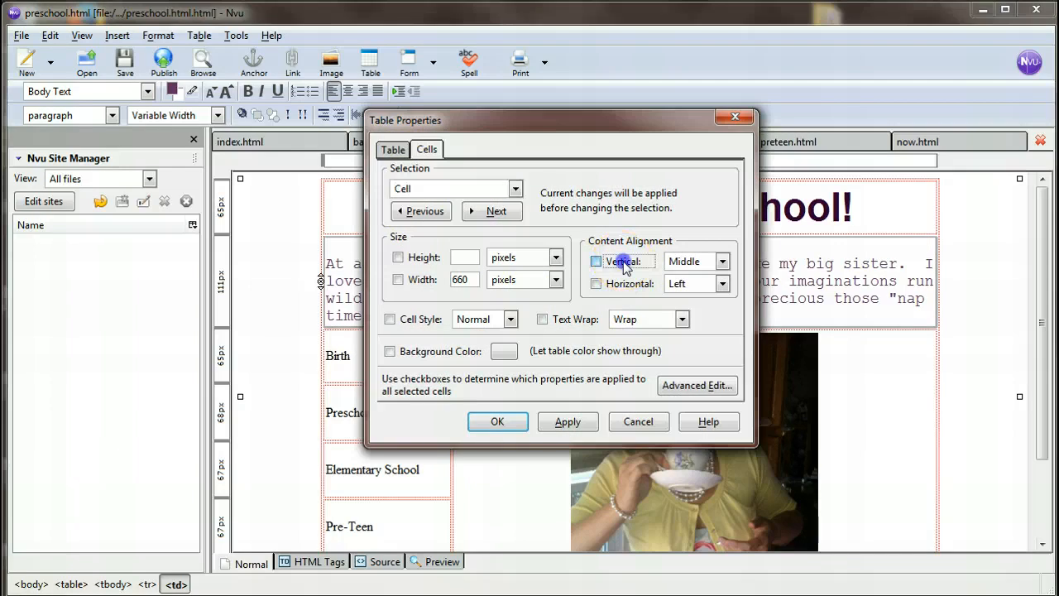
click(721, 261)
click(683, 276)
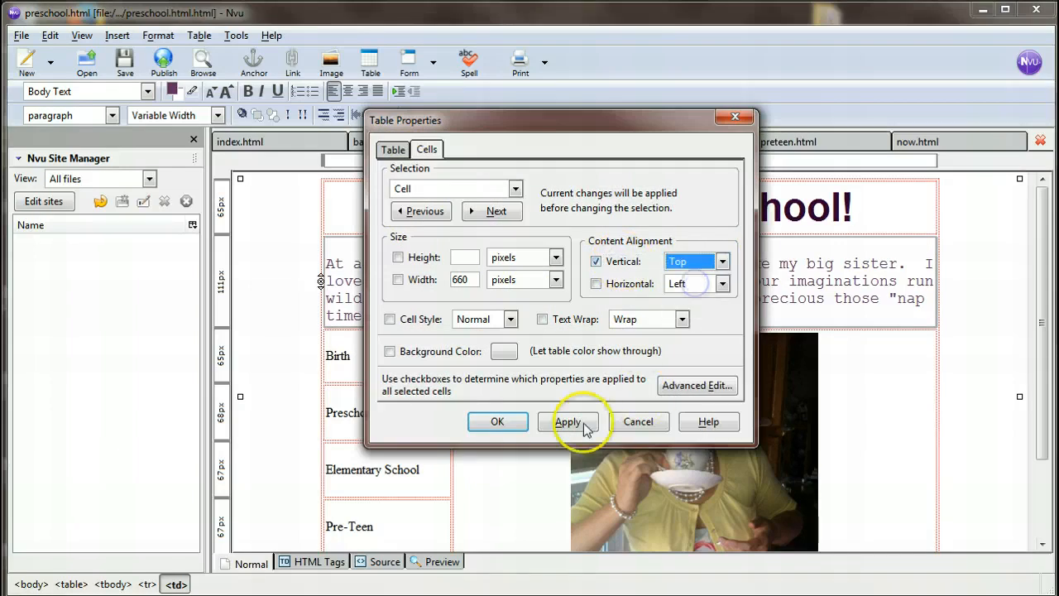
click(559, 422)
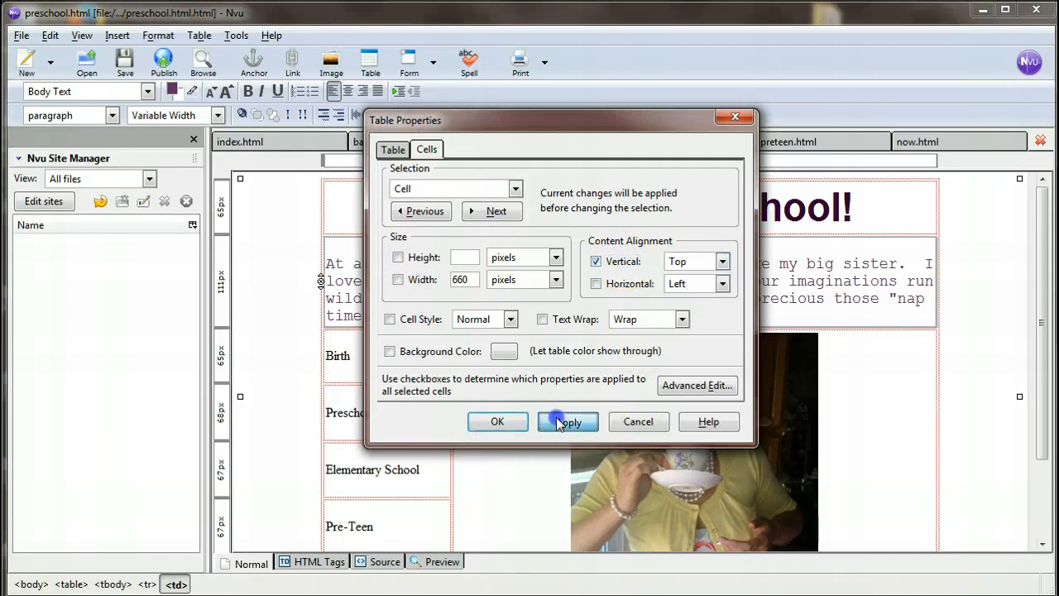
click(498, 422)
click(472, 296)
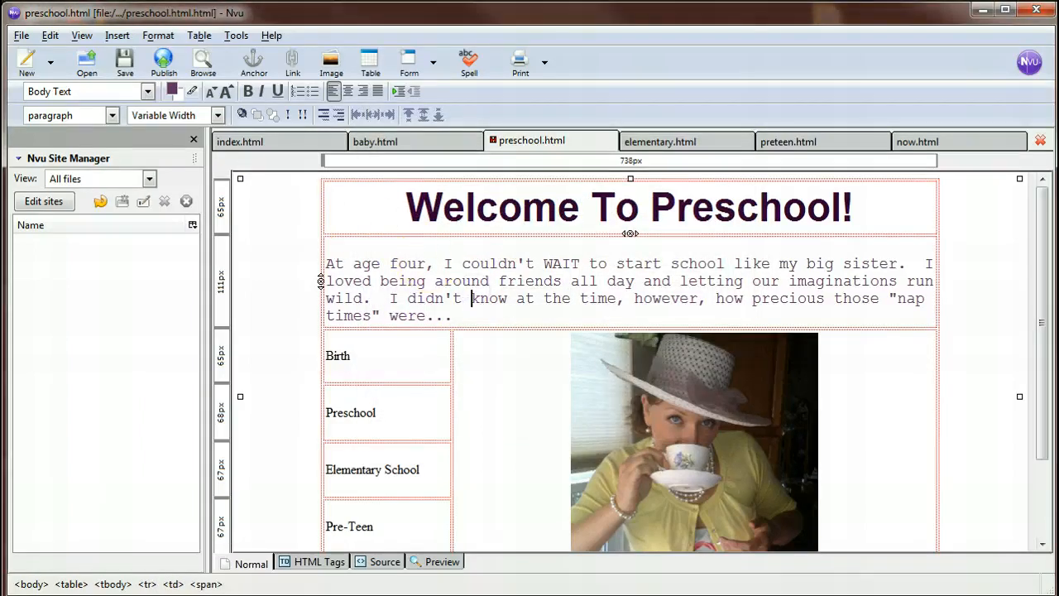
key(Delete)
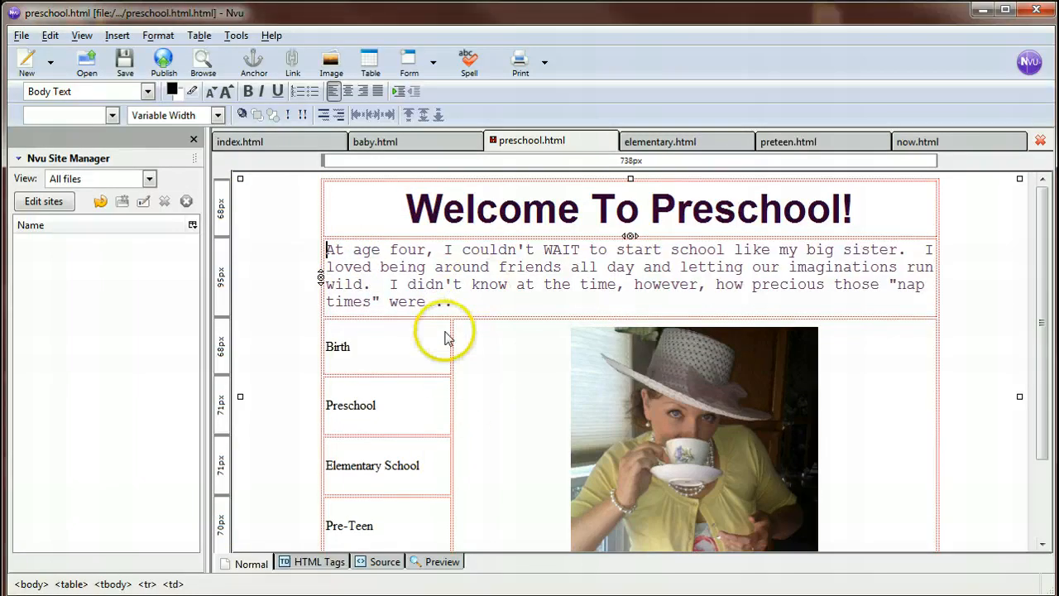
Delete the teacup image from the preschool page's table and save the page.
scroll(444, 335, down, 2)
click(649, 392)
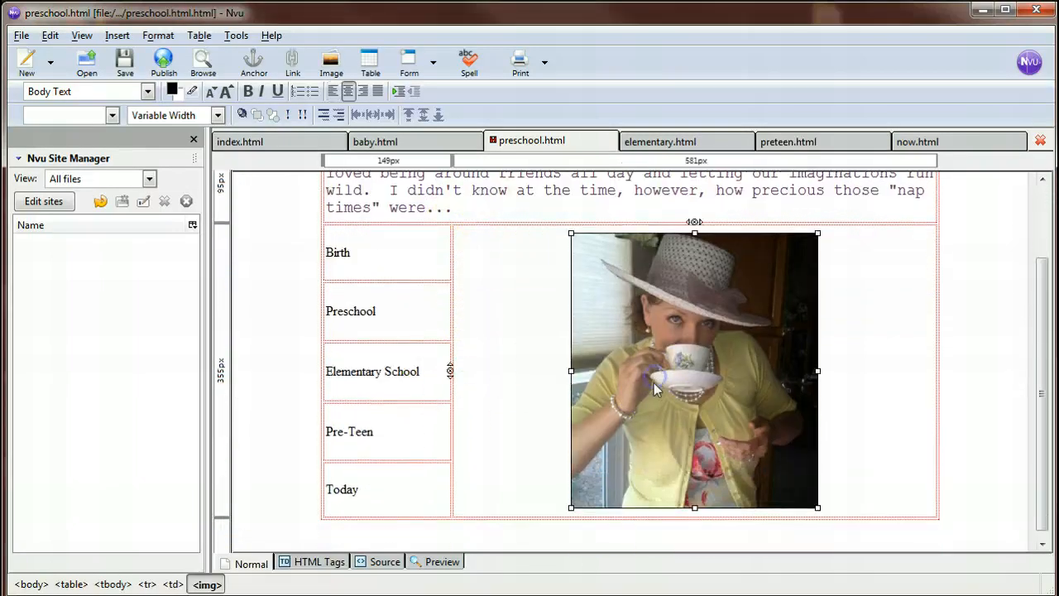
key(Delete)
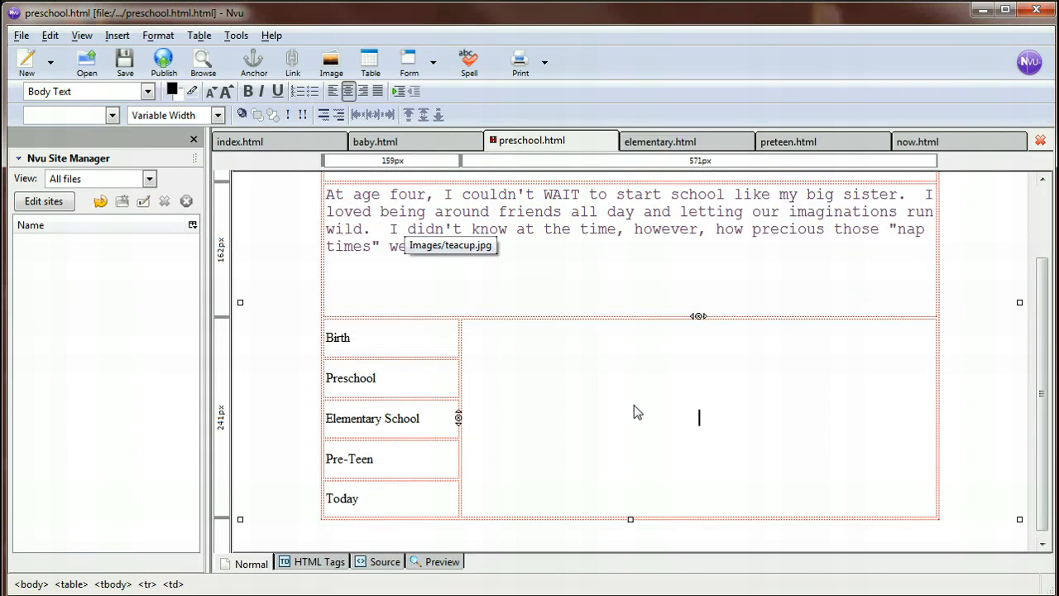
scroll(674, 418, up, 2)
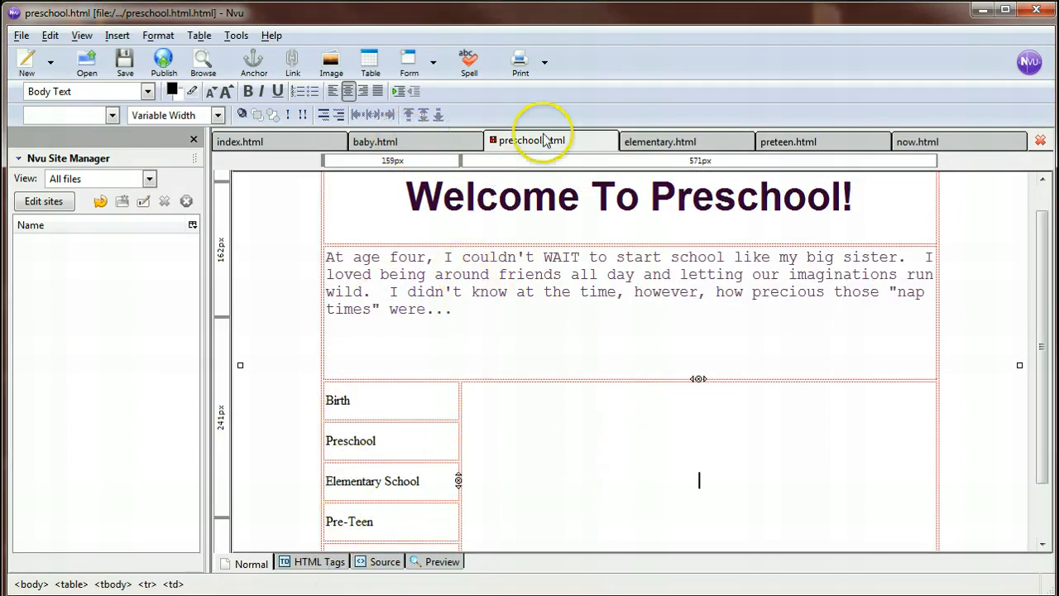
click(126, 63)
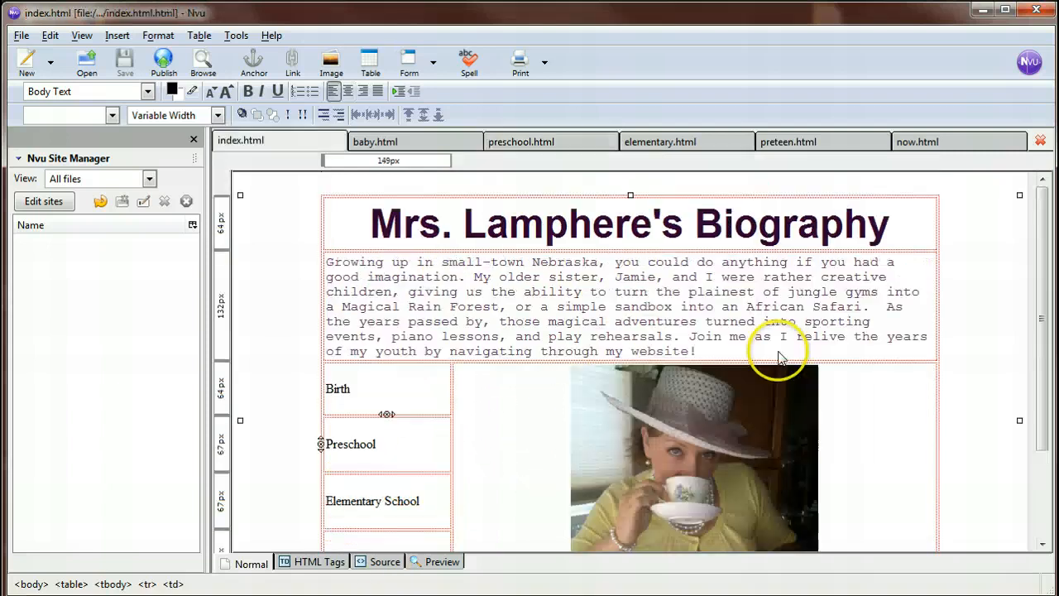
scroll(524, 307, down, 2)
scroll(484, 323, up, 3)
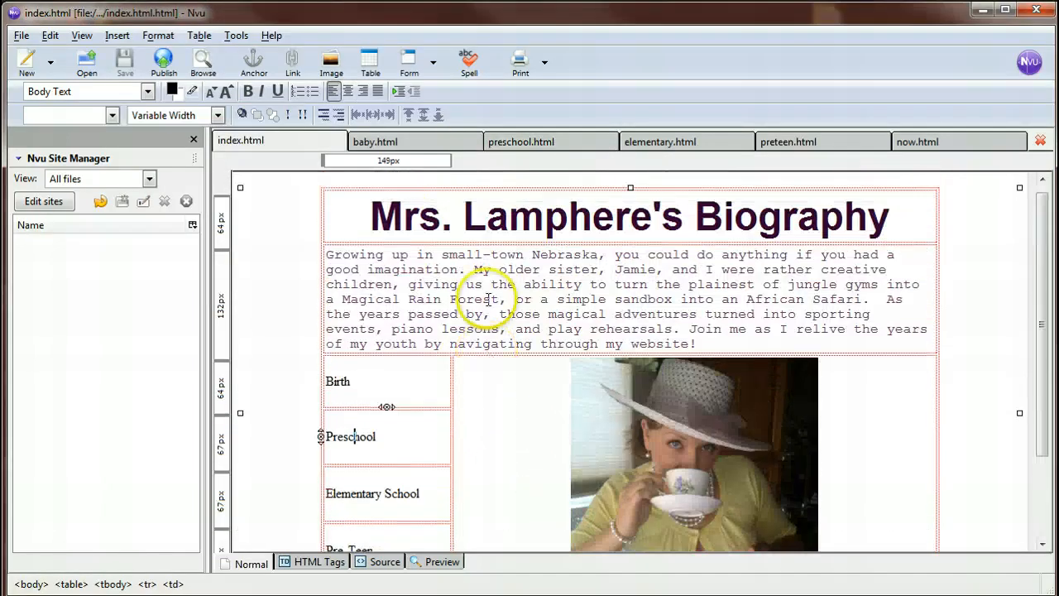
click(411, 141)
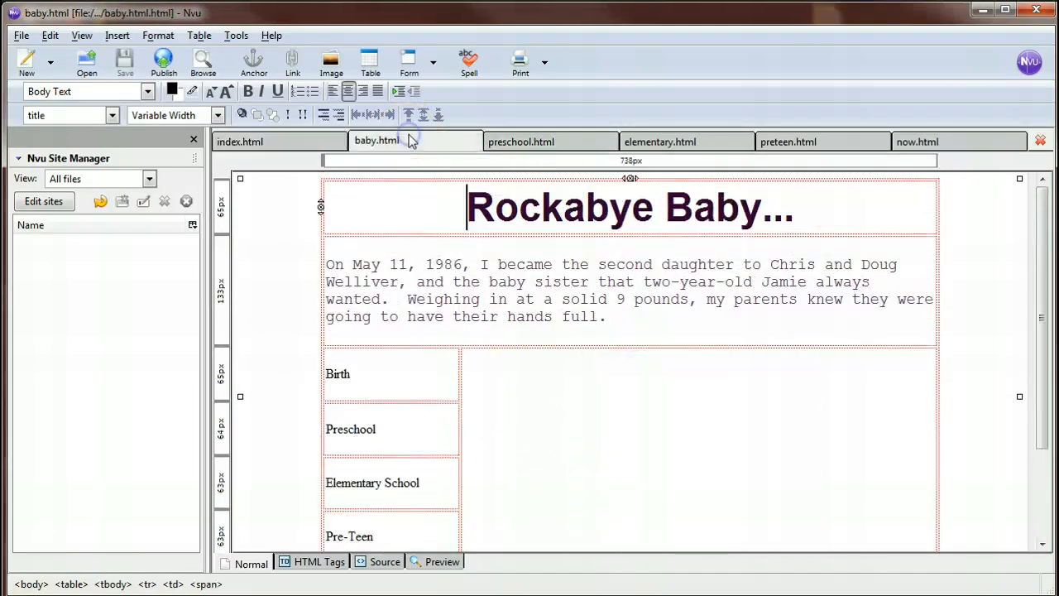
click(538, 143)
On elementary.html, set the vertical content alignment of the cell holding the recess and spelling text to Top.
click(687, 142)
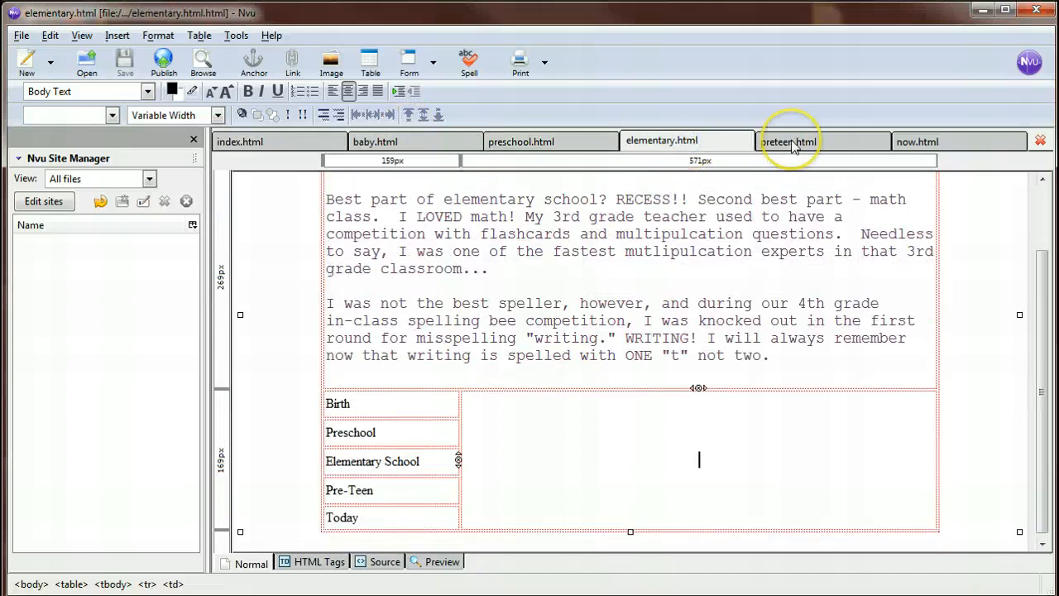
scroll(665, 314, up, 3)
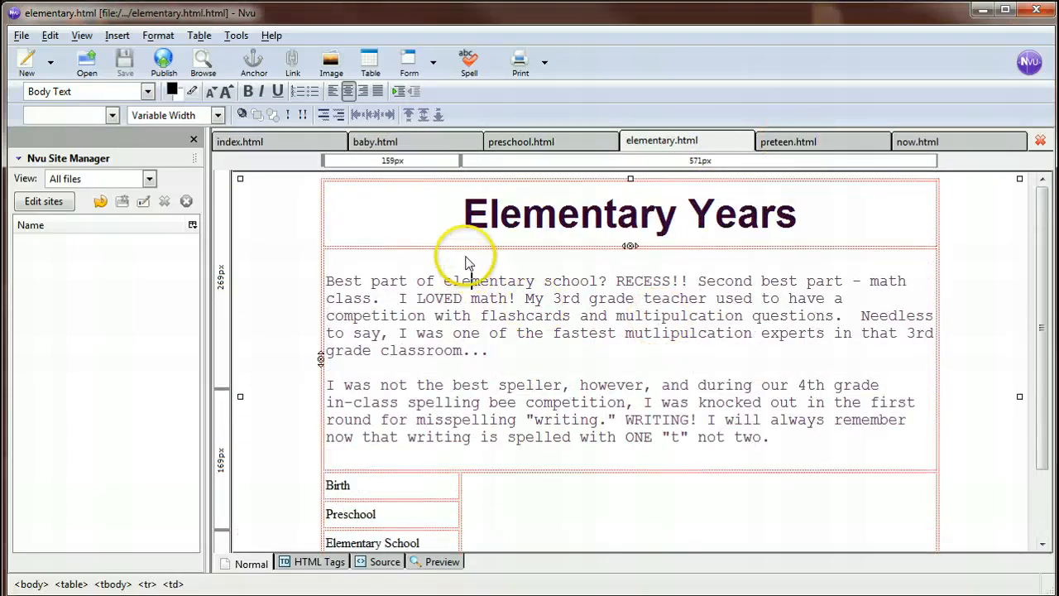
click(465, 277)
click(325, 276)
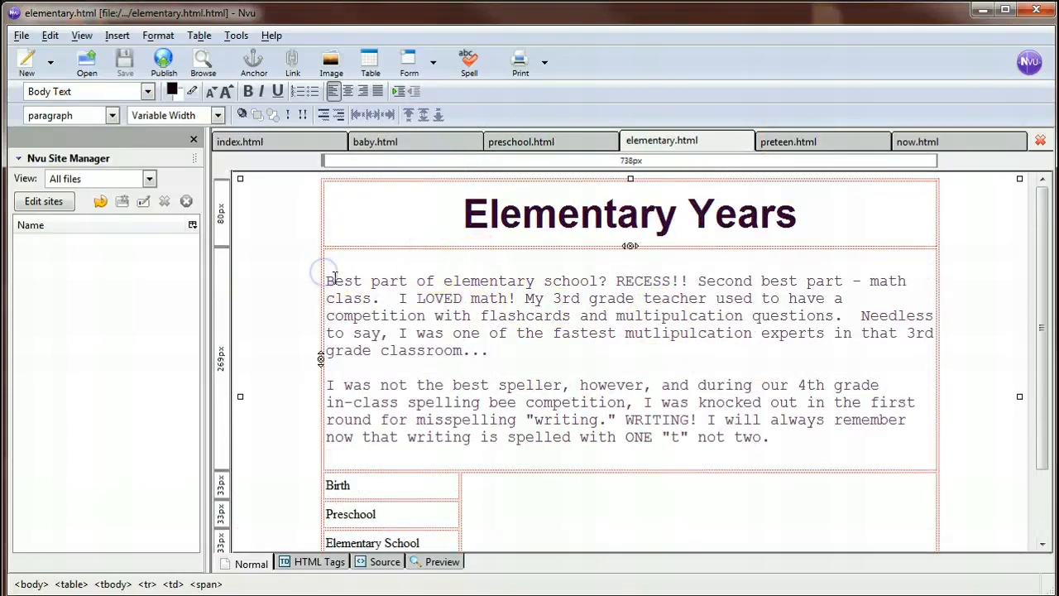
double_click(384, 260)
click(626, 260)
click(726, 262)
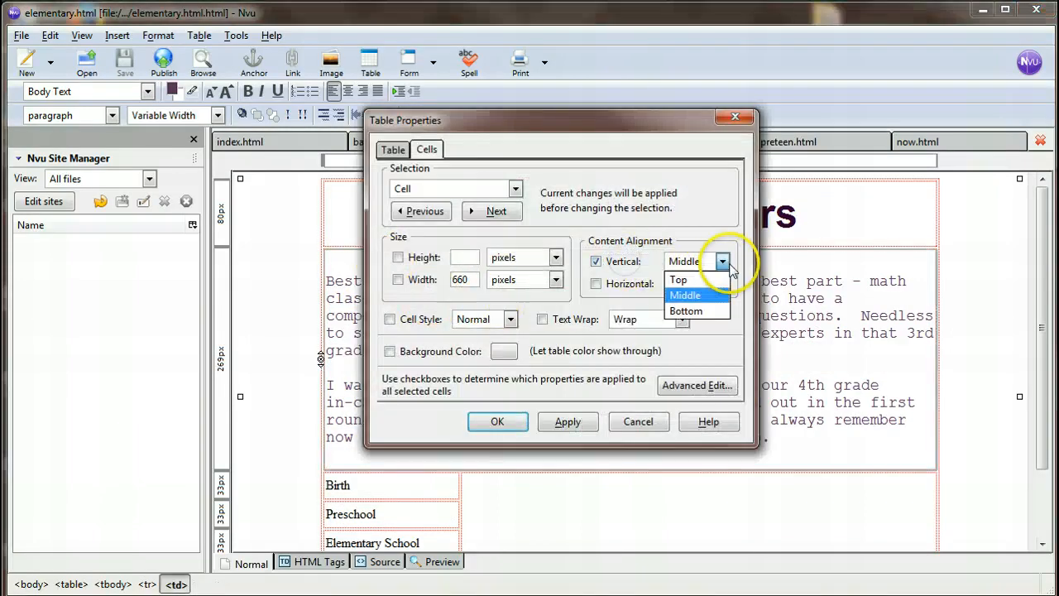
click(680, 280)
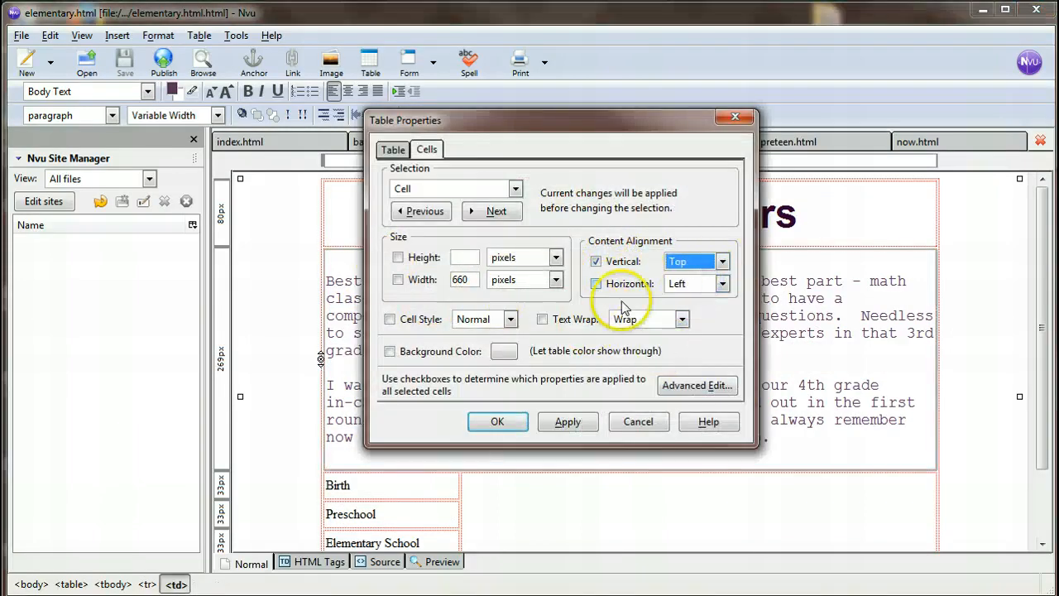
click(568, 421)
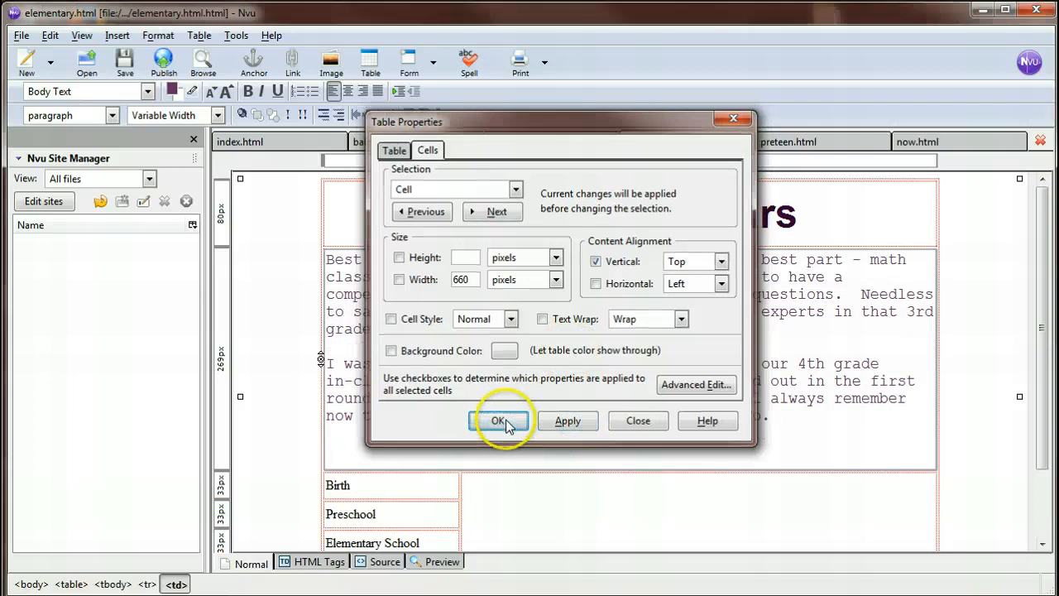
click(499, 421)
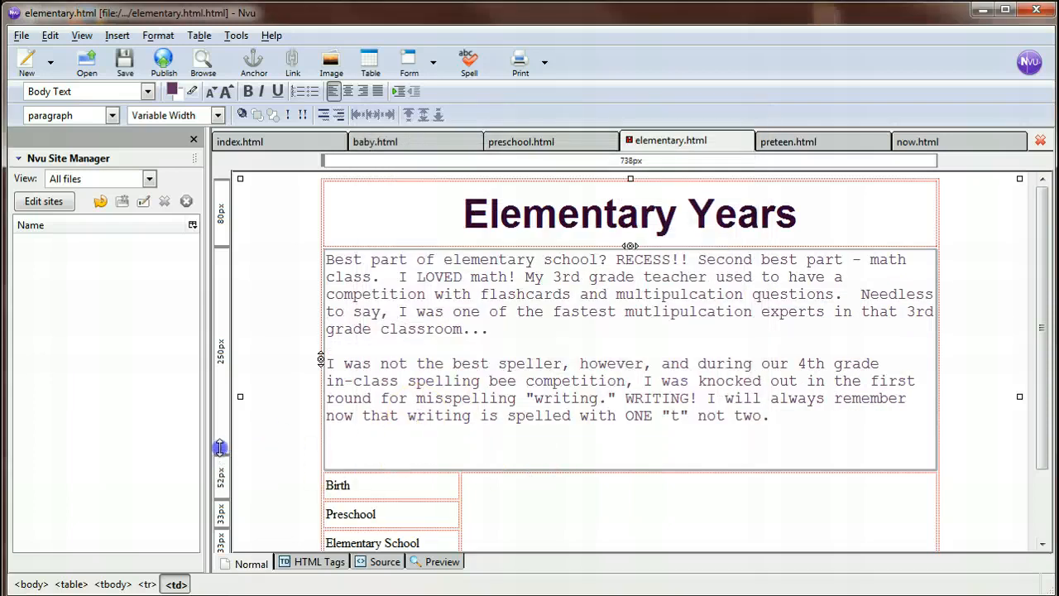
Reduce the elementary page's text row to about 229 px high and resize the Birth and Preschool rows to about 53 px each.
drag(220, 448, 224, 437)
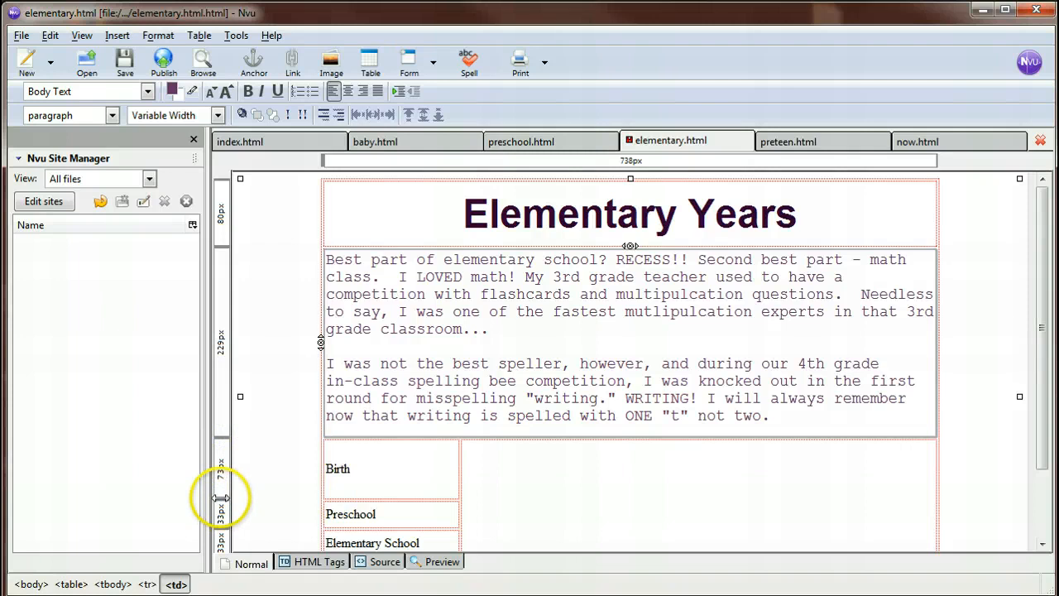
scroll(339, 444, down, 2)
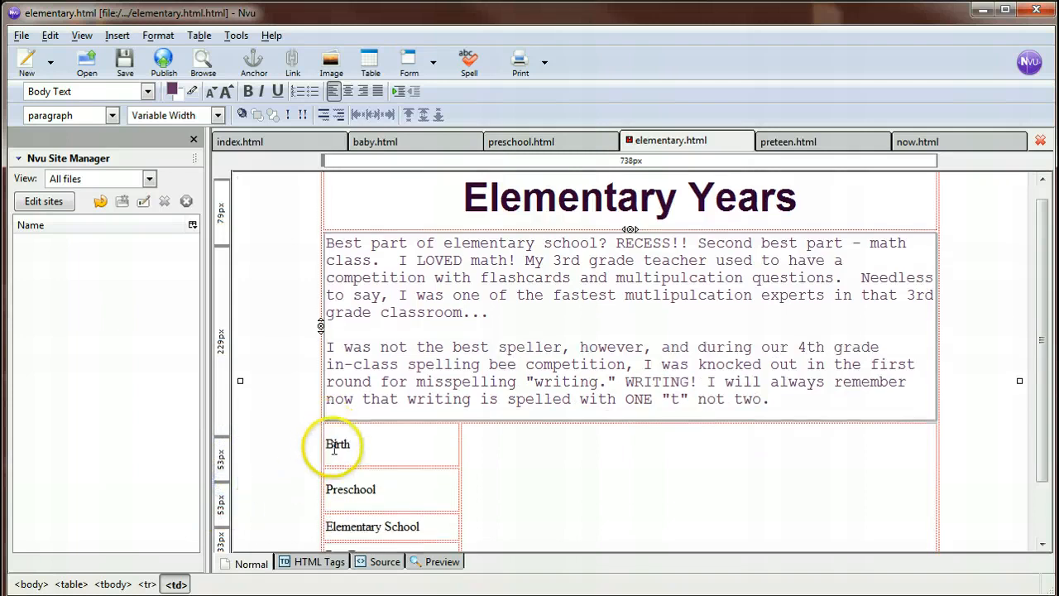
scroll(514, 445, up, 2)
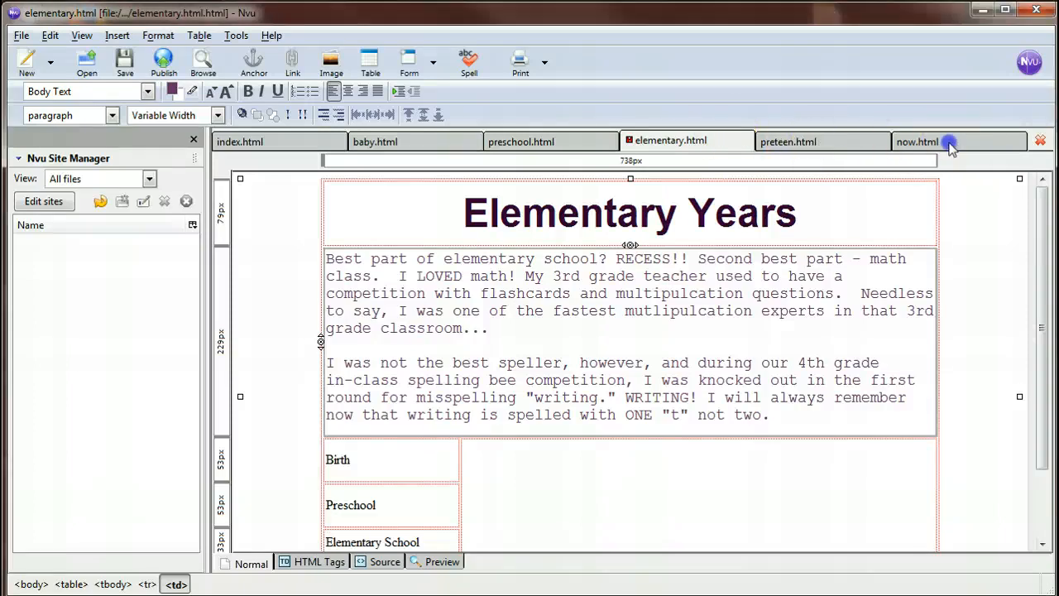
Delete the teacup image from the table on preteen.html, and save both elementary.html and preteen.html.
click(787, 143)
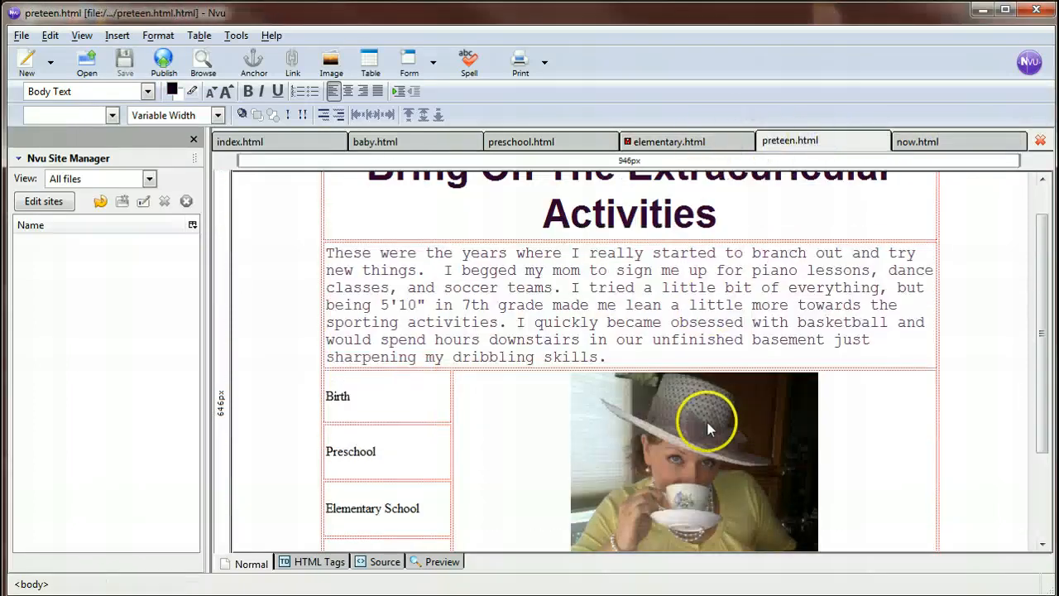
key(Delete)
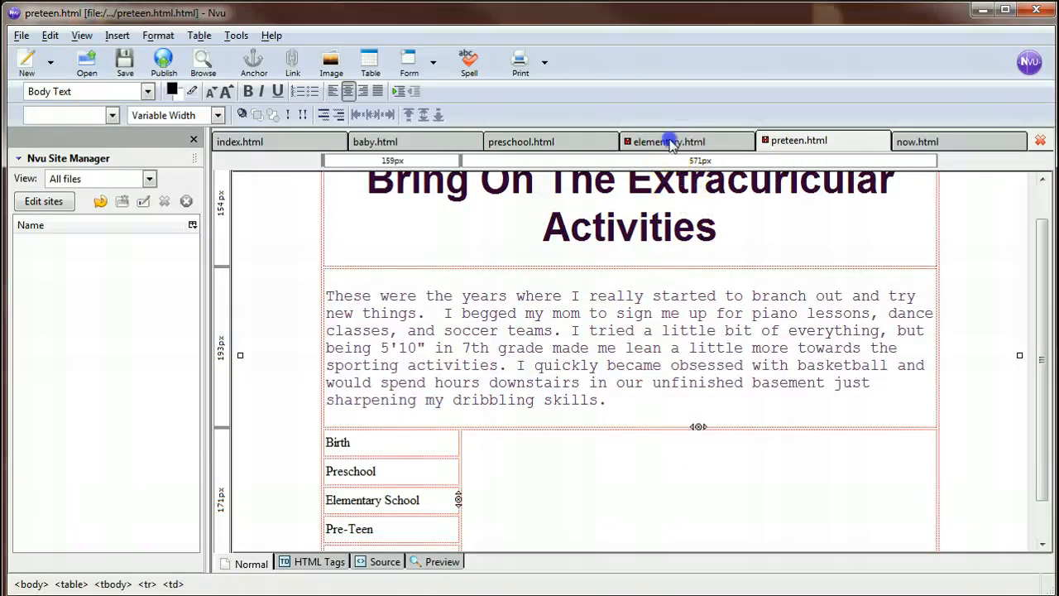
click(670, 142)
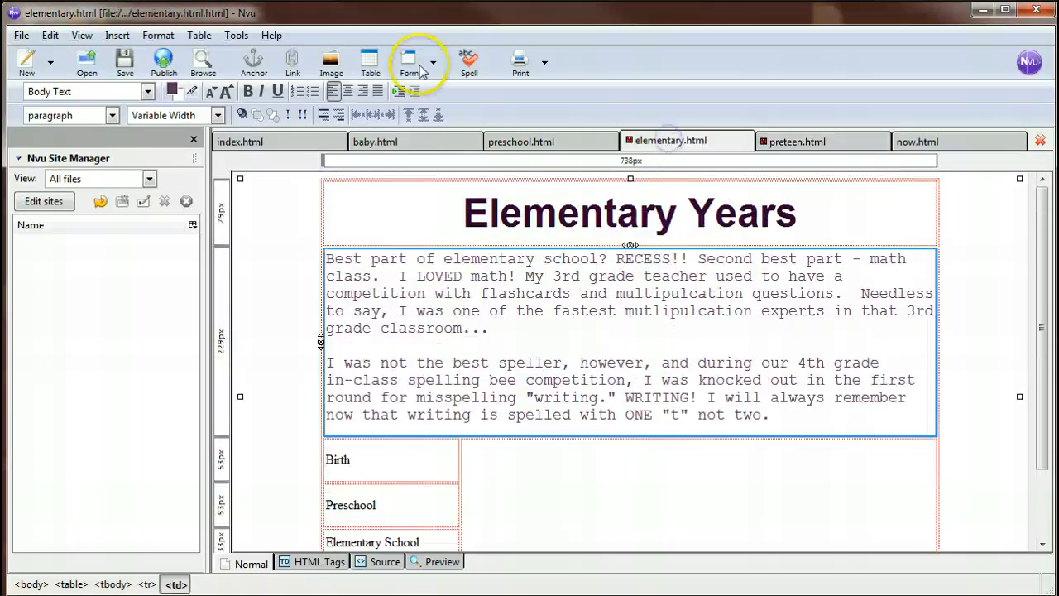
click(765, 141)
click(116, 65)
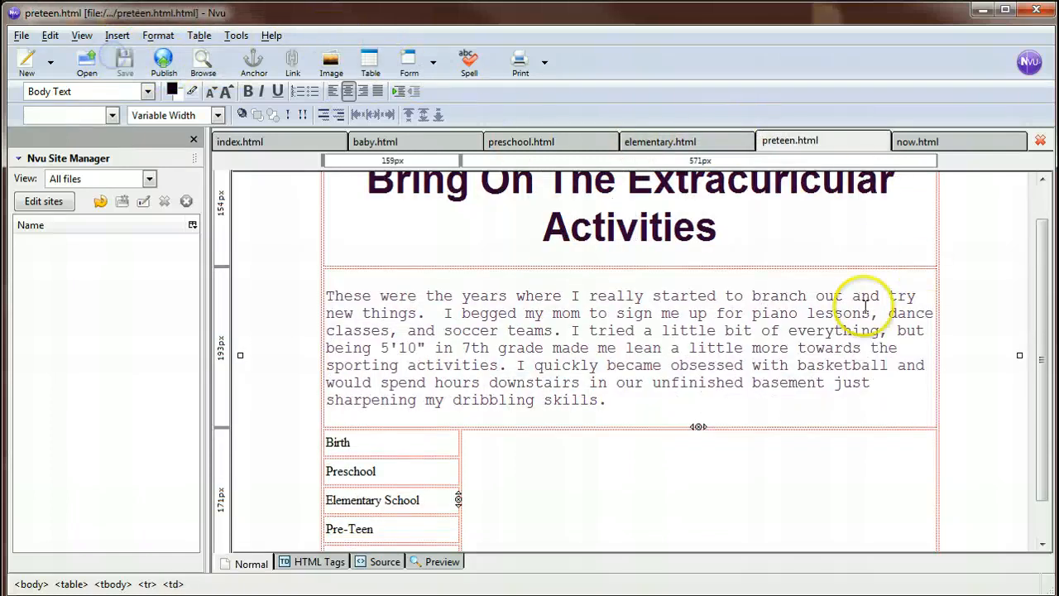
Set the vertical content alignment of the preteen page's cell holding the extracurricular activities paragraph to Top.
click(400, 330)
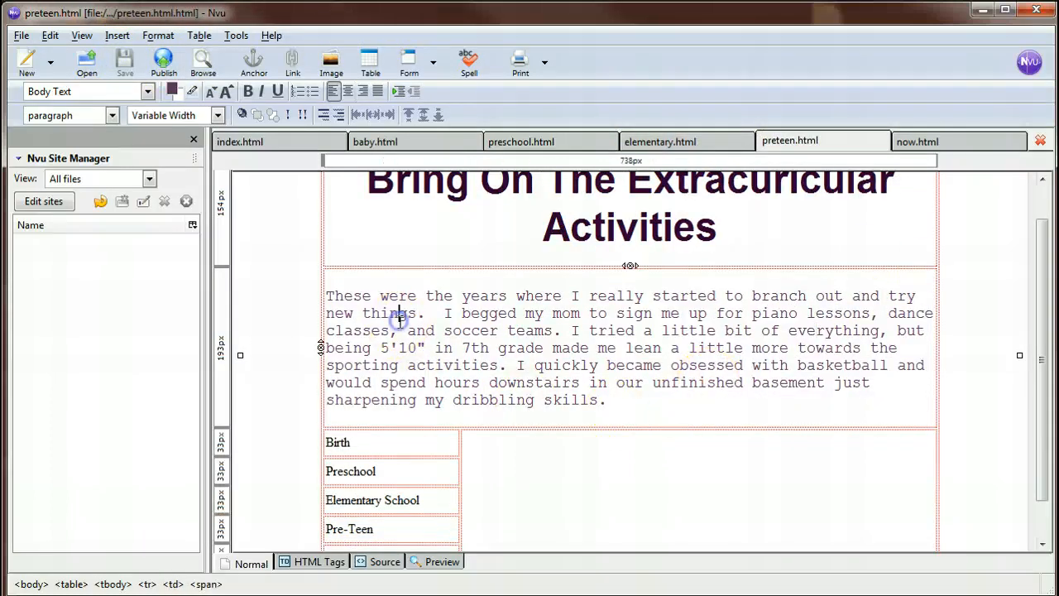
double_click(621, 402)
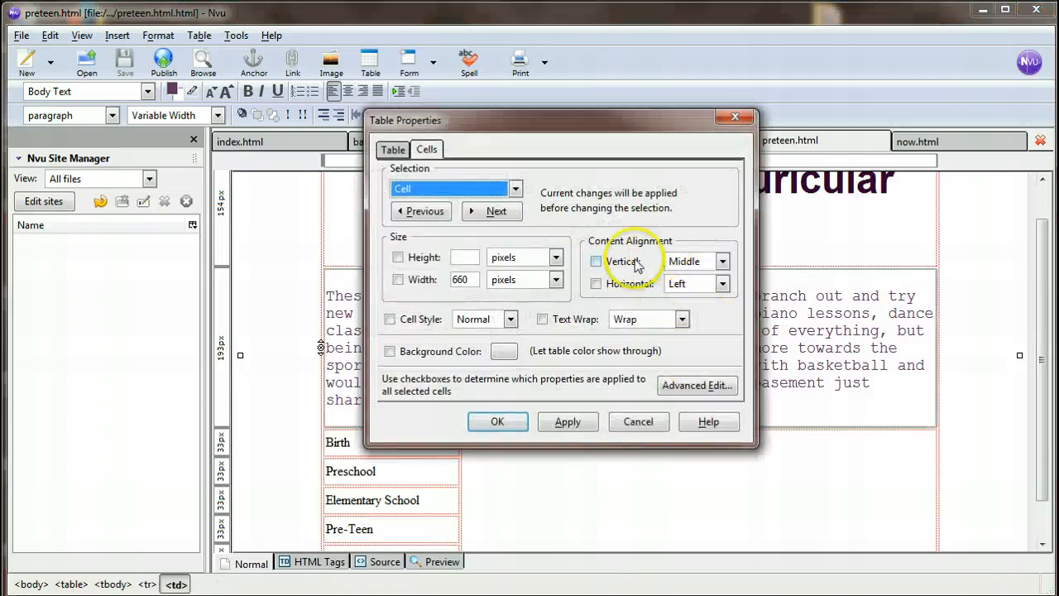
click(595, 261)
click(722, 261)
click(685, 279)
click(568, 421)
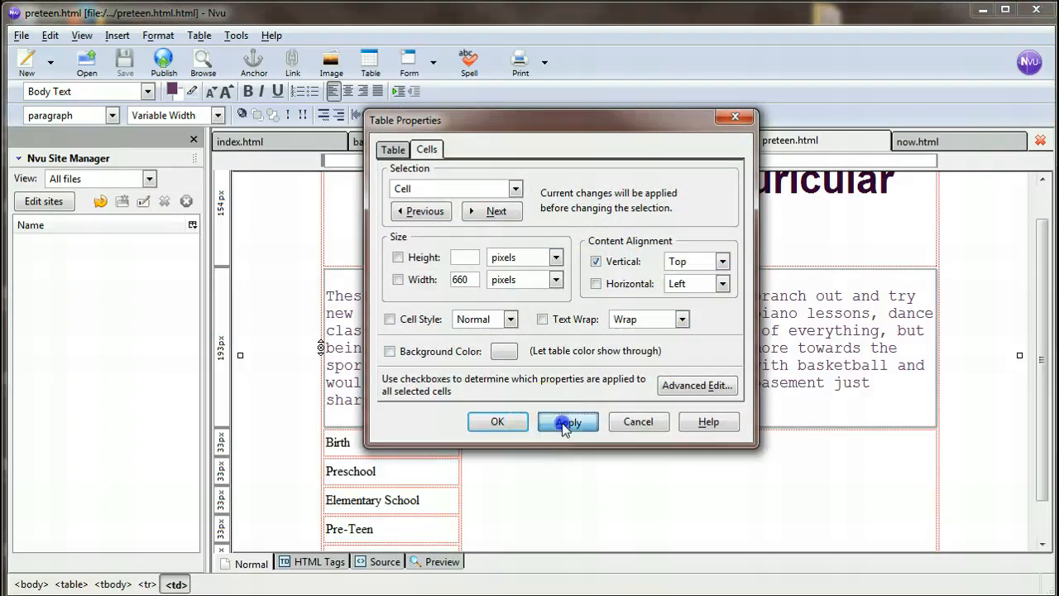
click(497, 421)
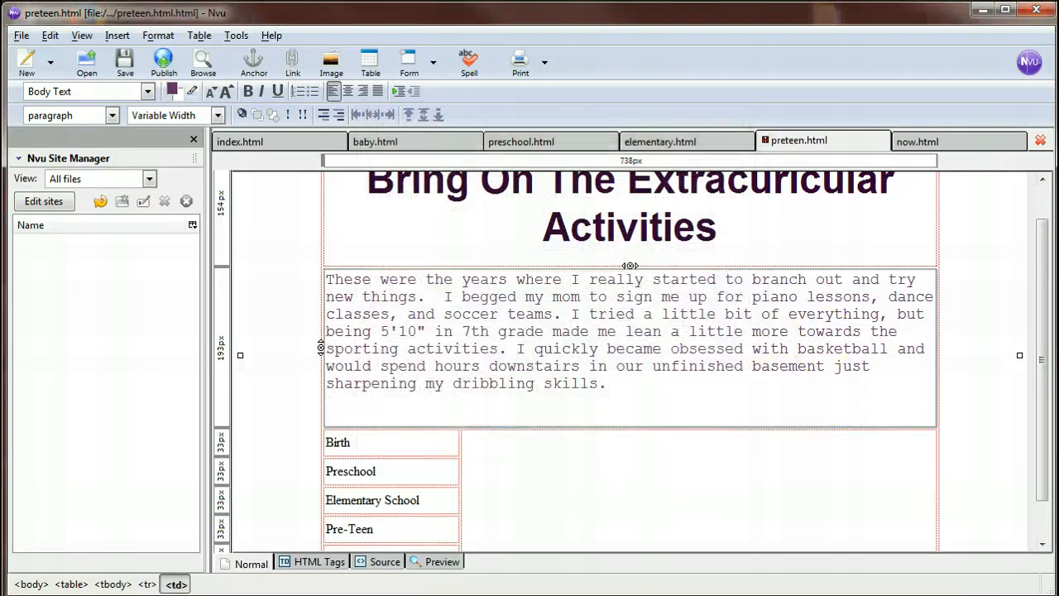
Switch to the table assignment page in Firefox and review the rubric's page table, spelling/grammar and submission criteria.
drag(1, 2, 638, 35)
scroll(576, 373, down, 15)
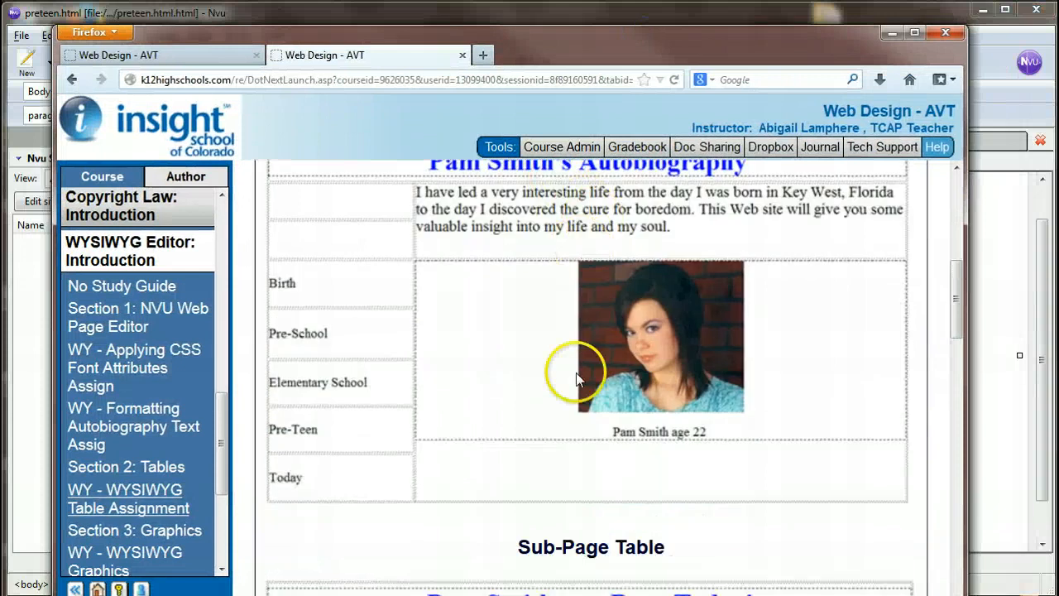
scroll(579, 414, down, 2)
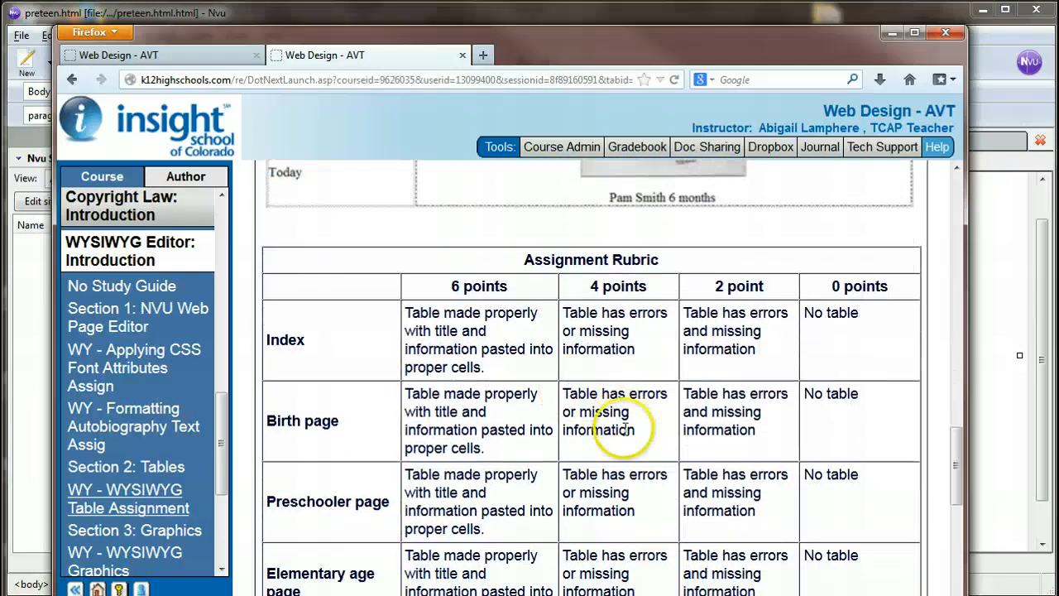
scroll(331, 323, down, 1)
scroll(356, 302, down, 1)
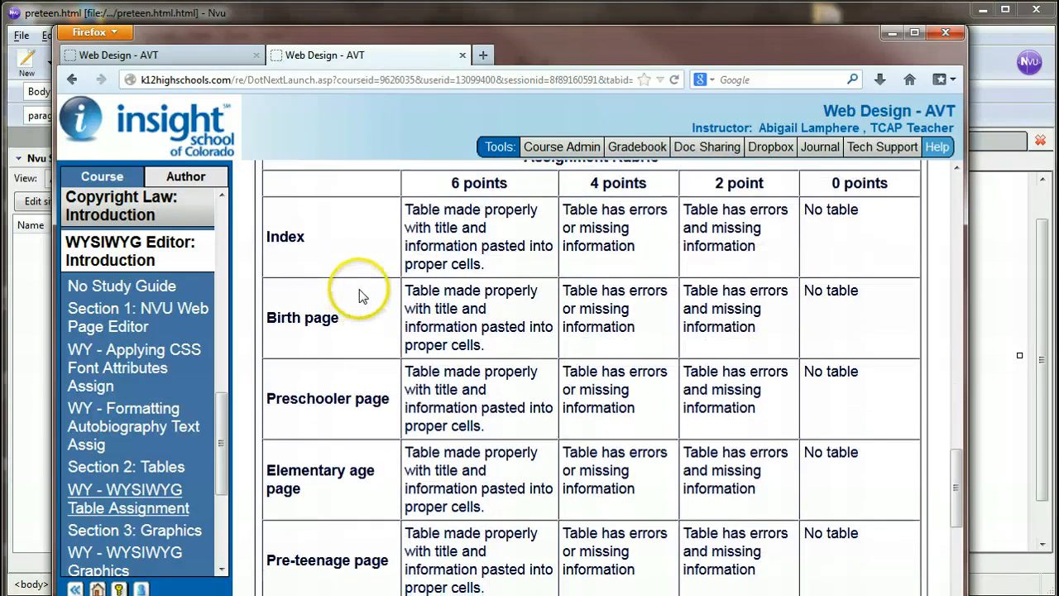
click(413, 210)
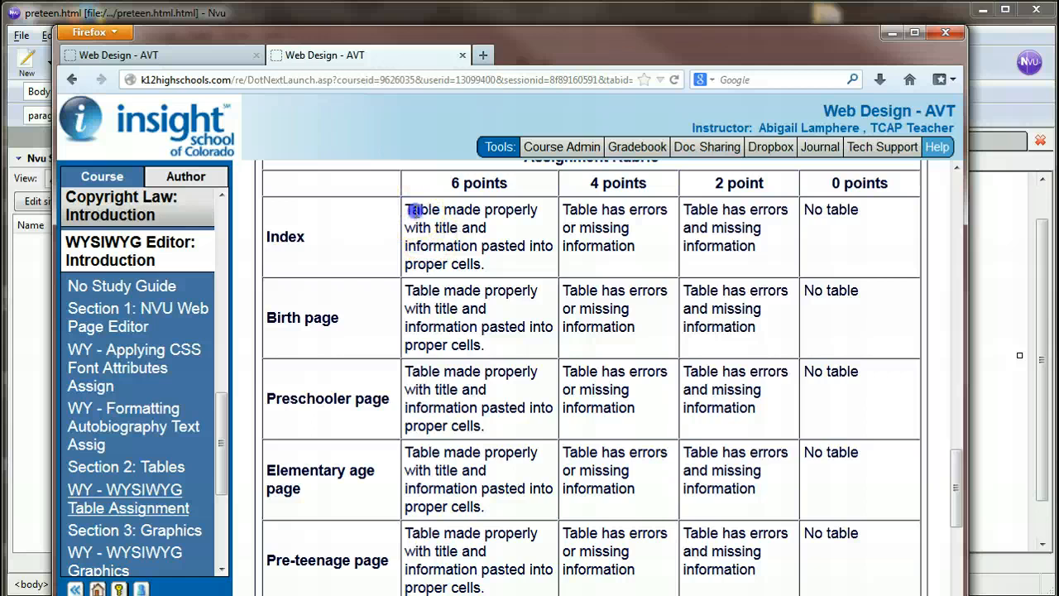
drag(452, 246, 492, 261)
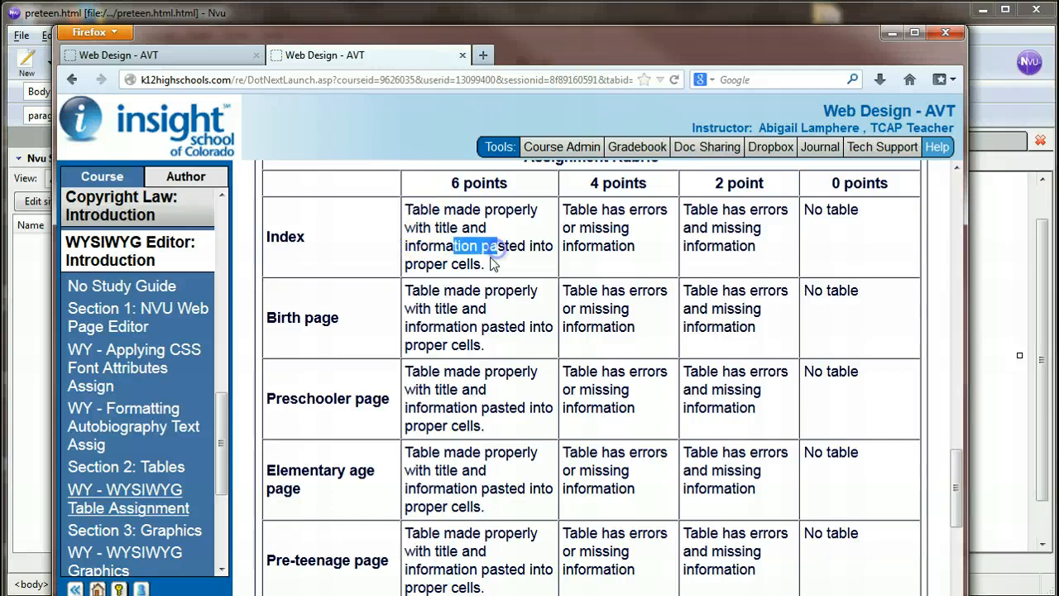
scroll(488, 273, down, 5)
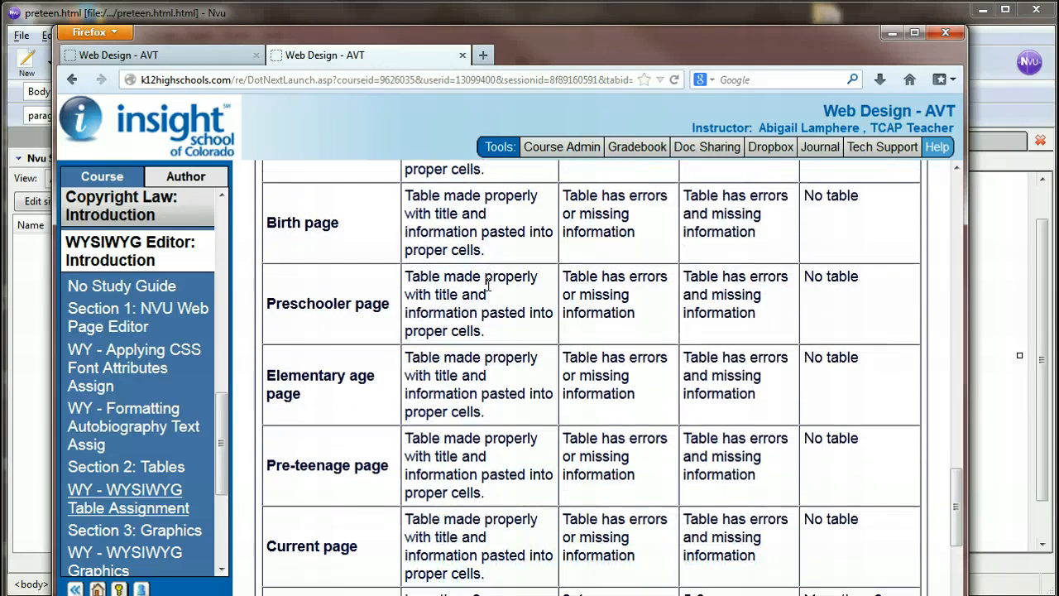
scroll(488, 298, down, 1)
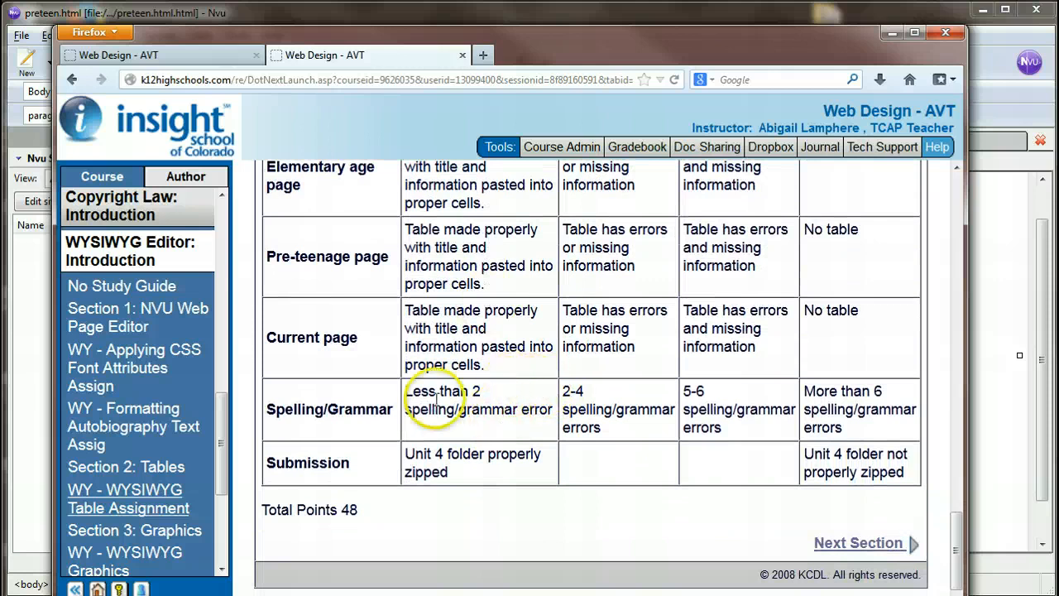
drag(453, 390, 551, 415)
click(448, 471)
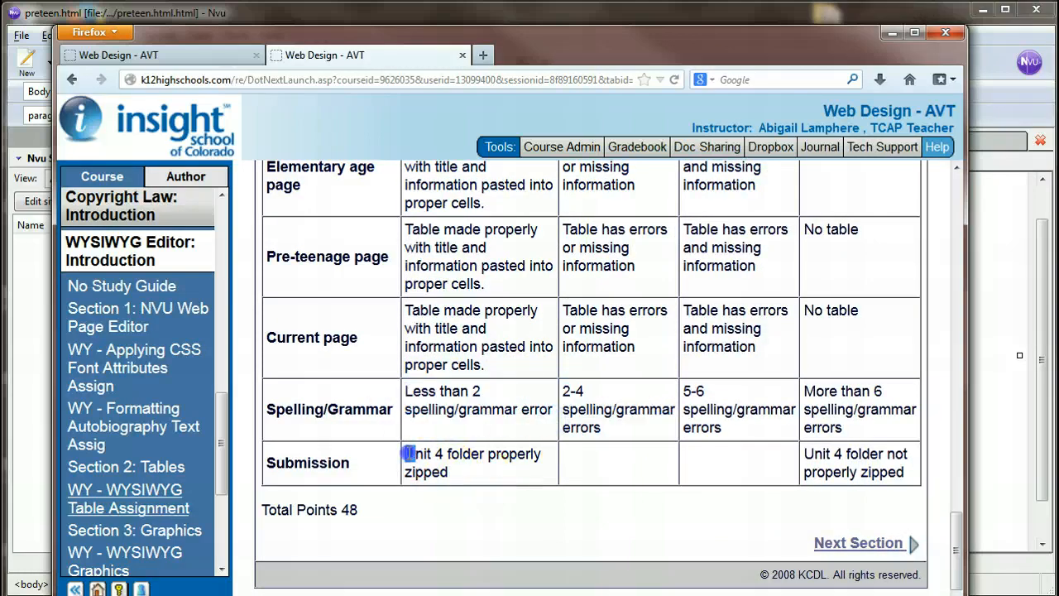
drag(405, 454, 447, 471)
click(498, 460)
Return to the start of the table assignment and review the index table example and the written instructions.
scroll(498, 456, up, 3)
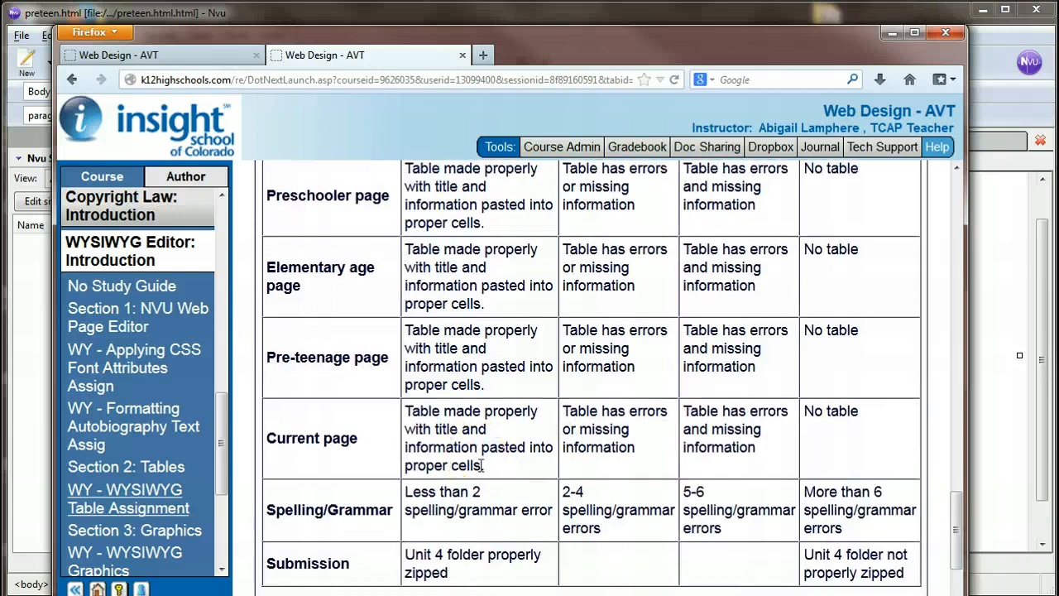
scroll(465, 448, up, 4)
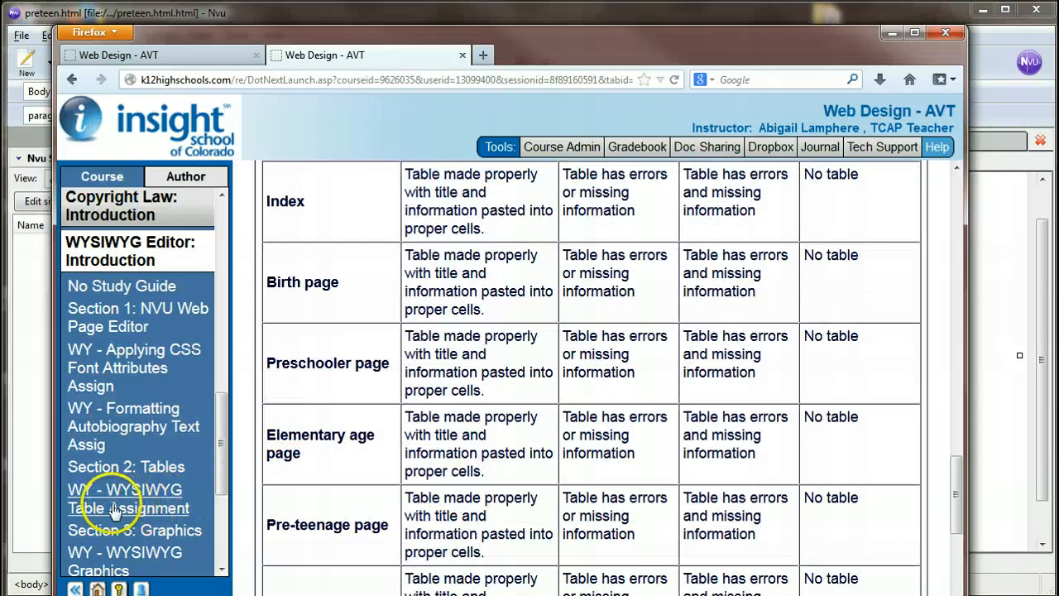
scroll(596, 455, up, 5)
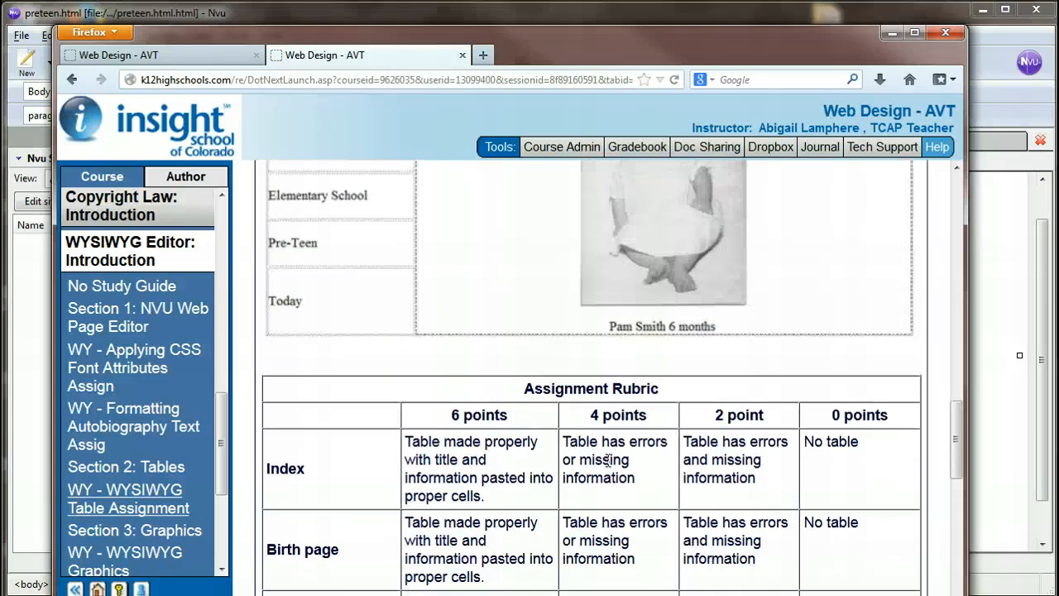
scroll(607, 459, up, 10)
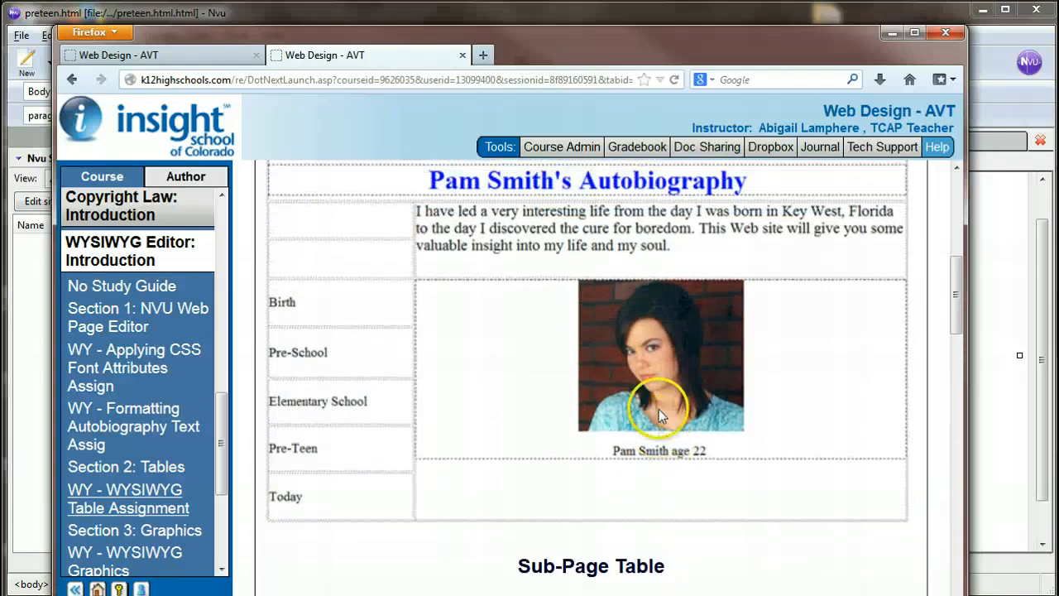
scroll(658, 408, up, 7)
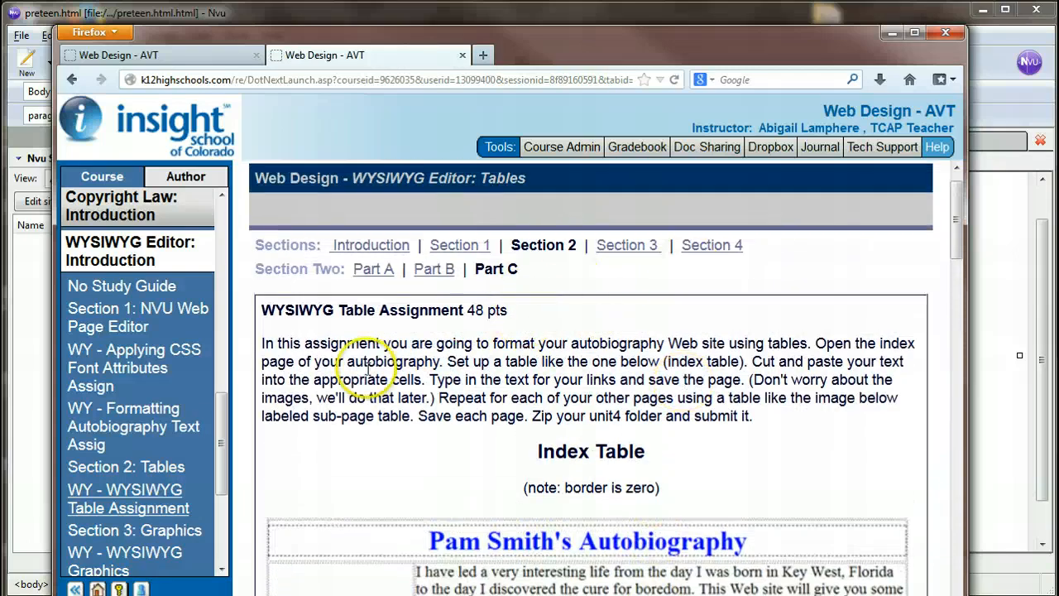